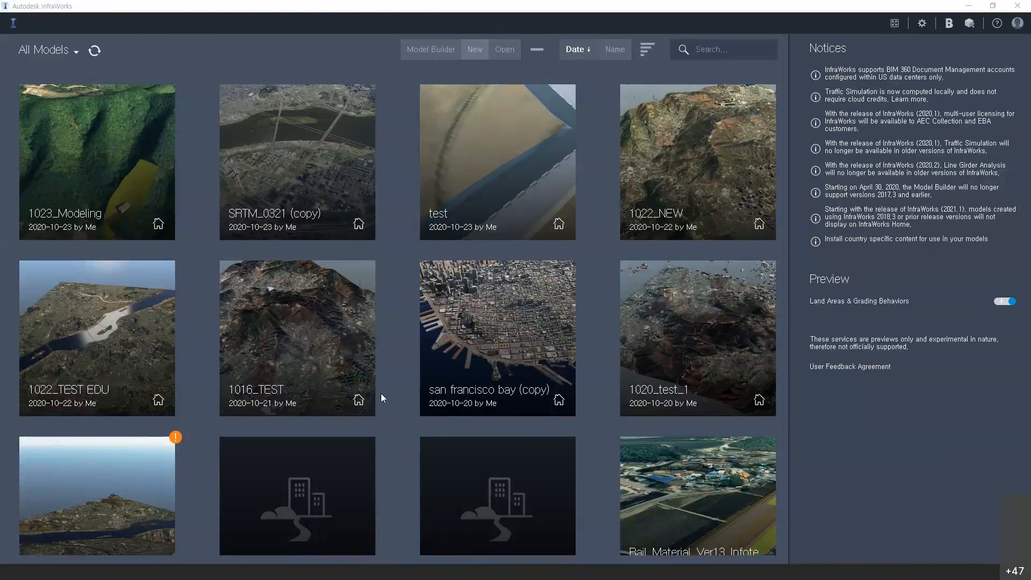
Step: Switch to the Drawing1 drawing in Civil 3D
{"action": "key", "text": "alt+Tab"}
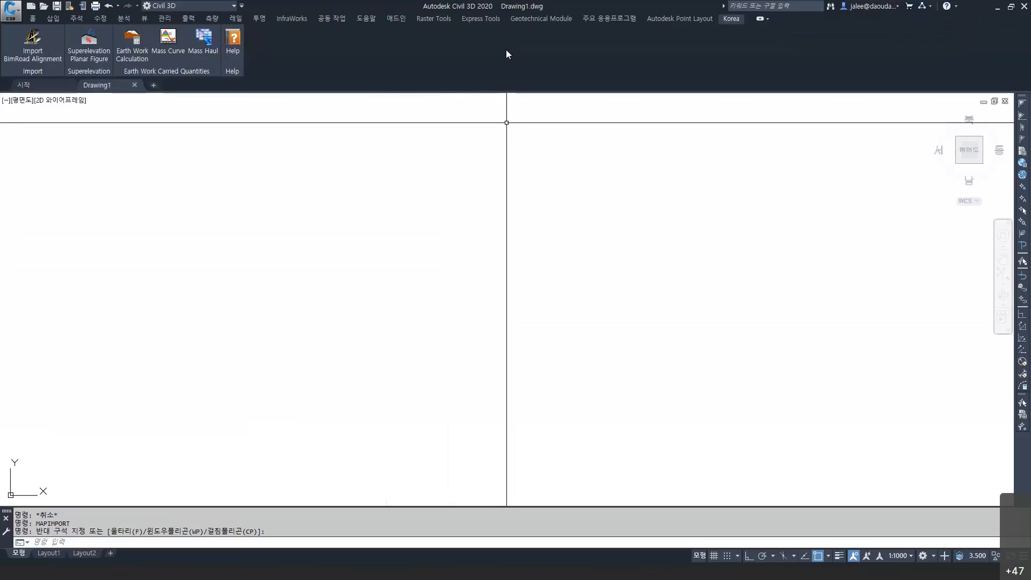
{"action": "left_click", "coordinate": [504, 315]}
{"action": "left_click", "coordinate": [378, 373]}
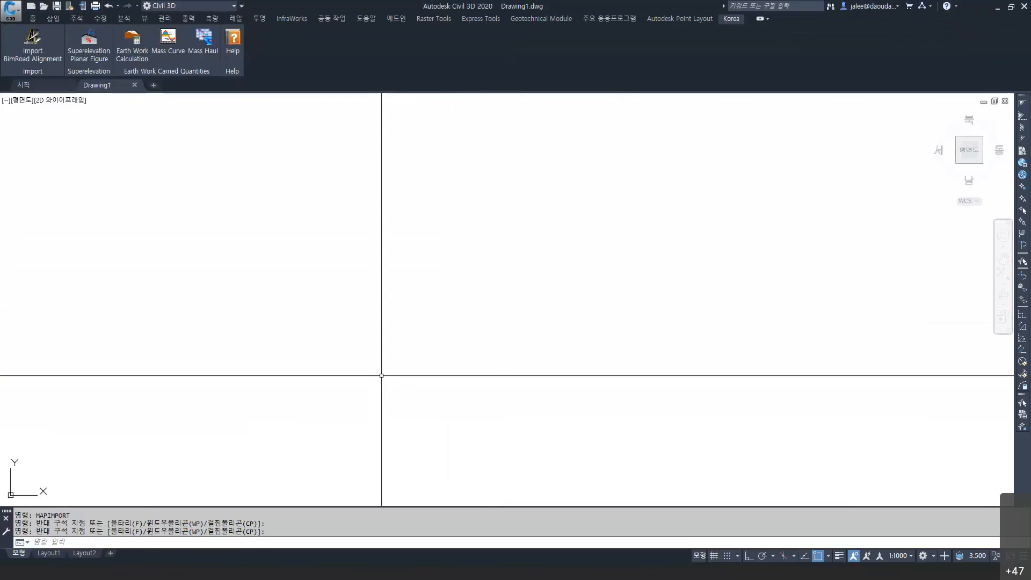
{"action": "left_click", "coordinate": [66, 574]}
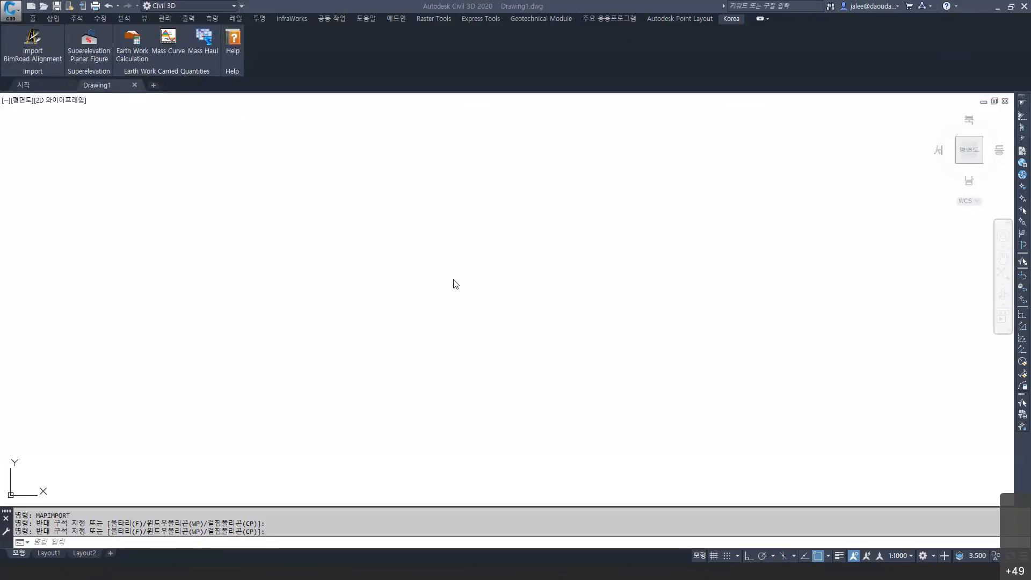
{"action": "left_click", "coordinate": [78, 288]}
{"action": "left_click", "coordinate": [83, 543]}
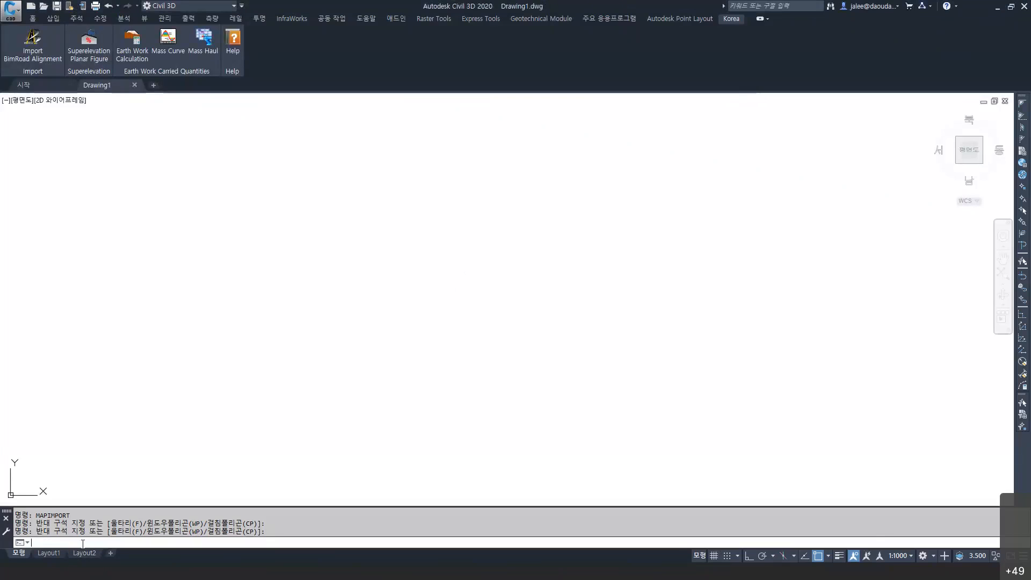
{"action": "type", "text": "MAP"}
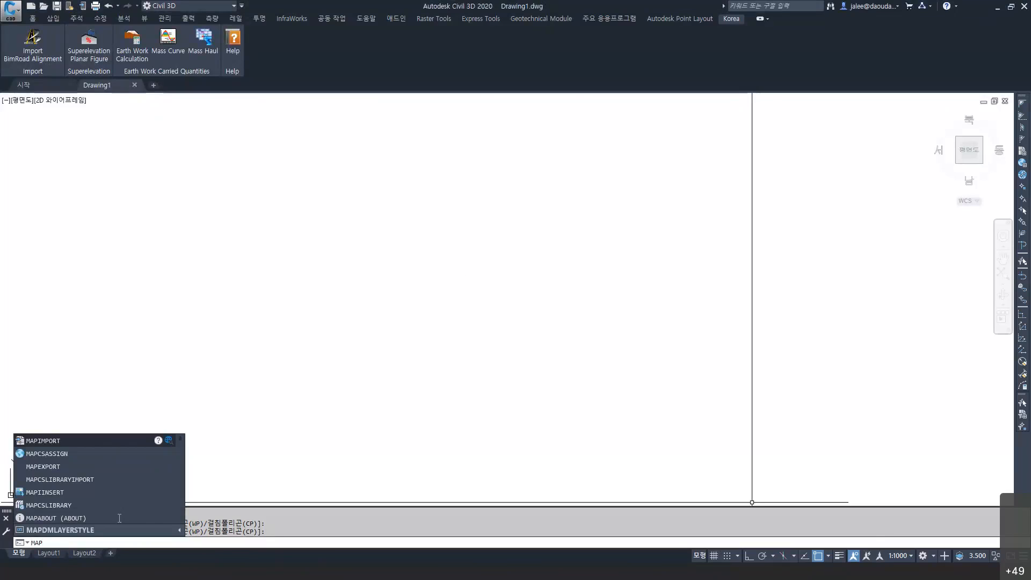
{"action": "type", "text": "CS"}
{"action": "left_click", "coordinate": [72, 481]}
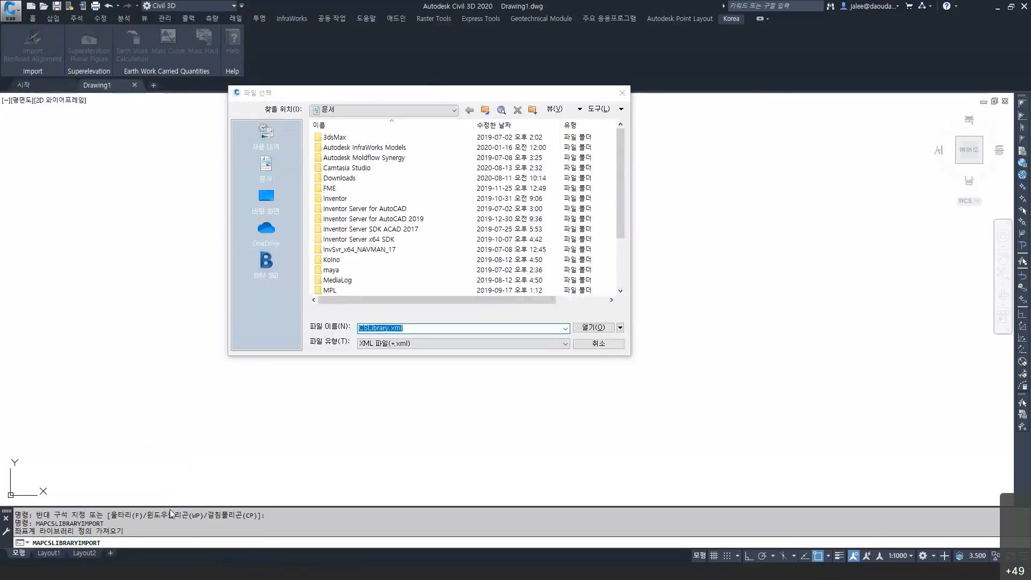
{"action": "key", "text": "Escape"}
{"action": "left_click_drag", "start_coordinate": [106, 524], "coordinate": [37, 528]}
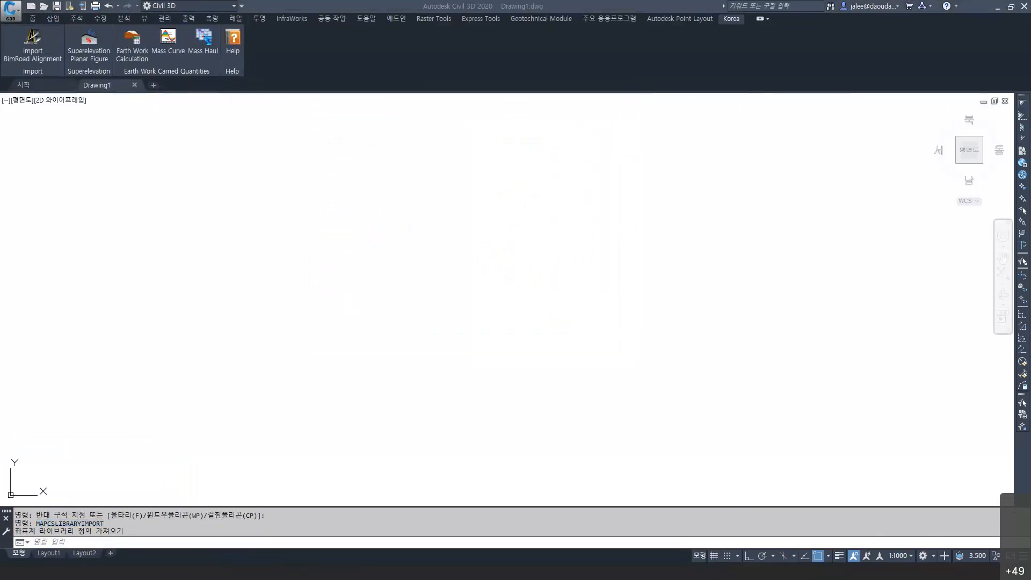
{"action": "left_click", "coordinate": [537, 160]}
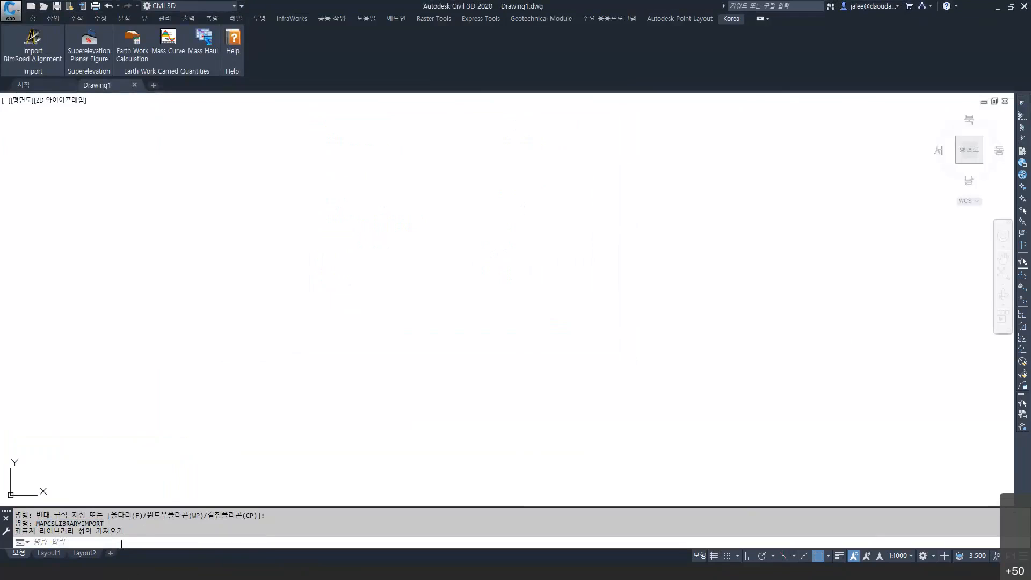
Step: Start MAPCSLIBRARYIMPORT and browse to the 01 coordinate folder in the 201026-27 BIM Academy(on-line) dataset on the Seagate backup drive
{"action": "type", "text": "MAP"}
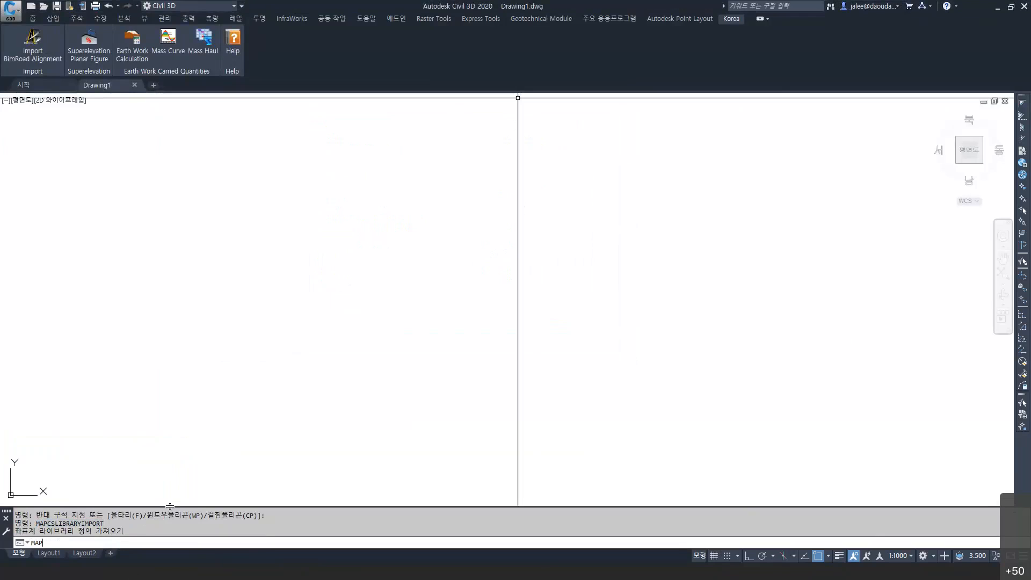
{"action": "type", "text": "C"}
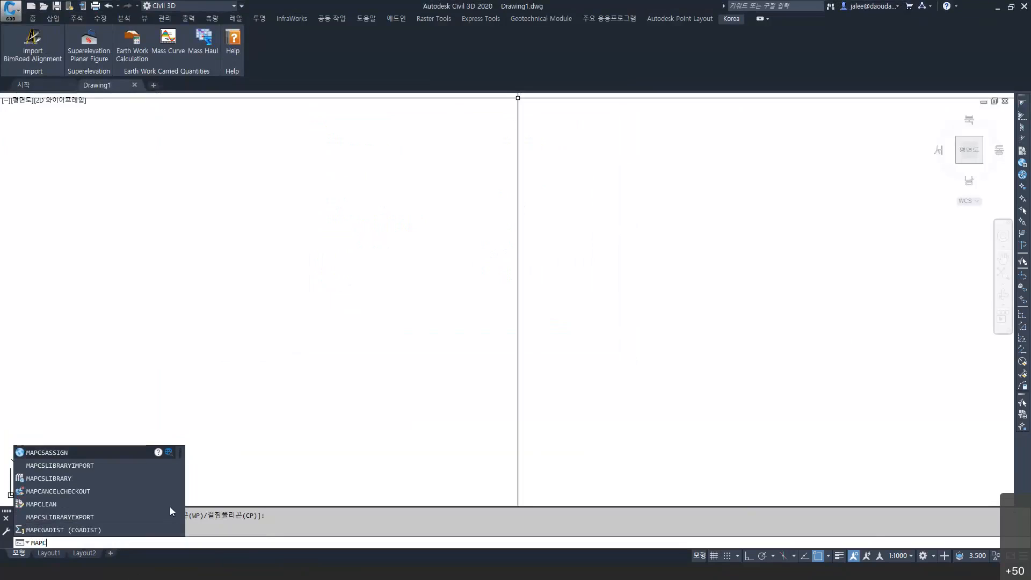
{"action": "type", "text": "SL"}
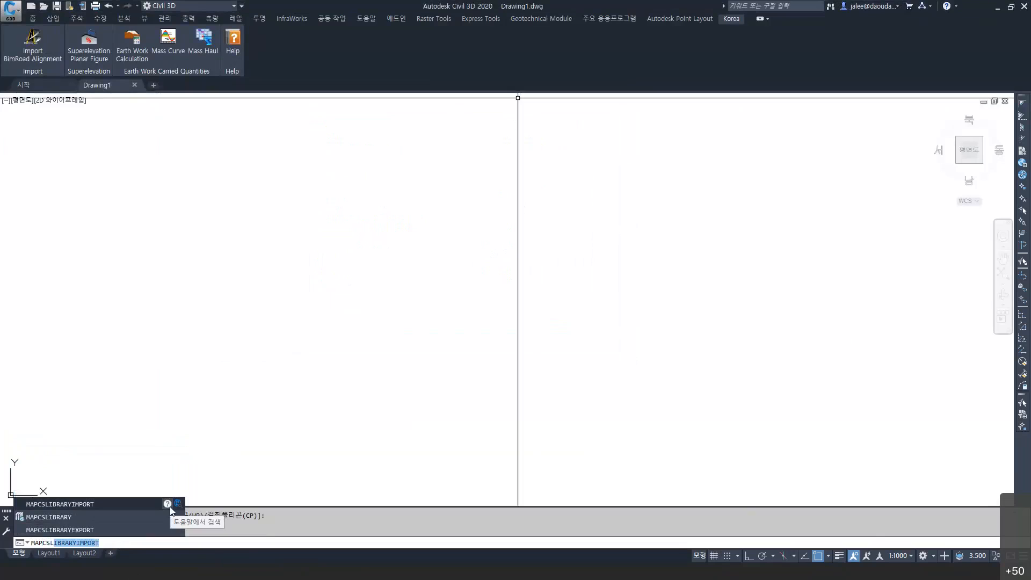
{"action": "key", "text": "Return"}
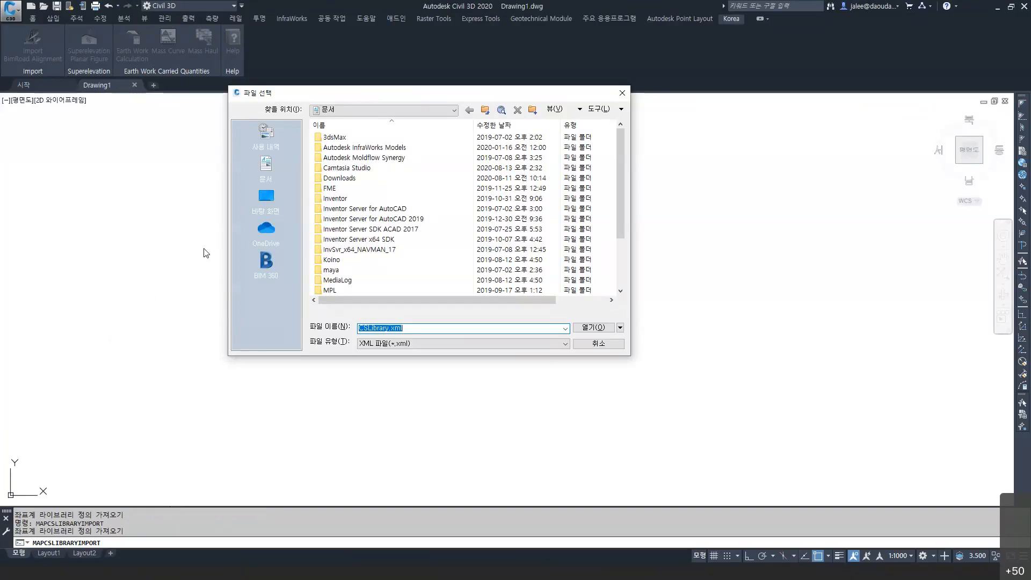
{"action": "left_click", "coordinate": [266, 197]}
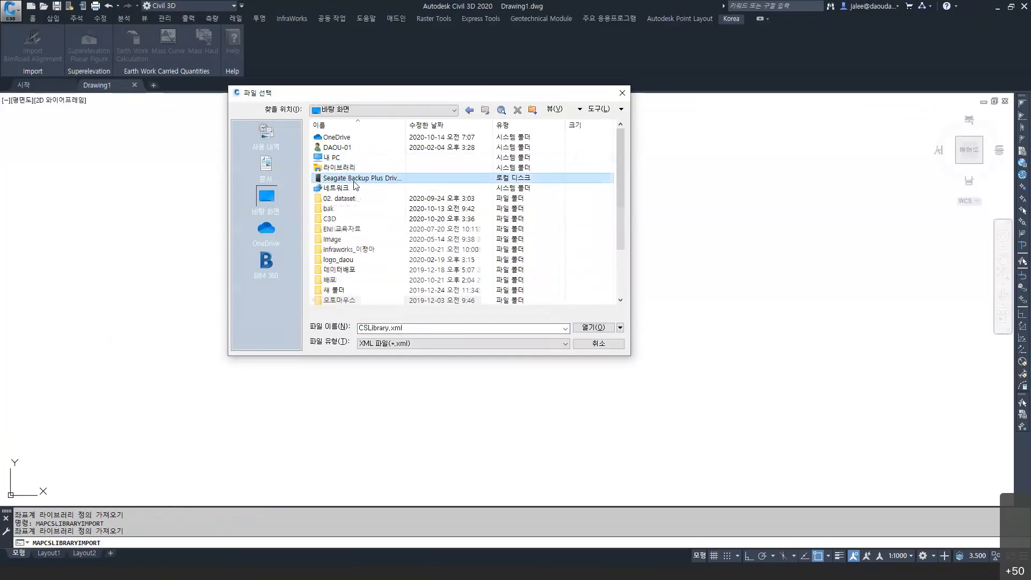
{"action": "double_click", "coordinate": [352, 177]}
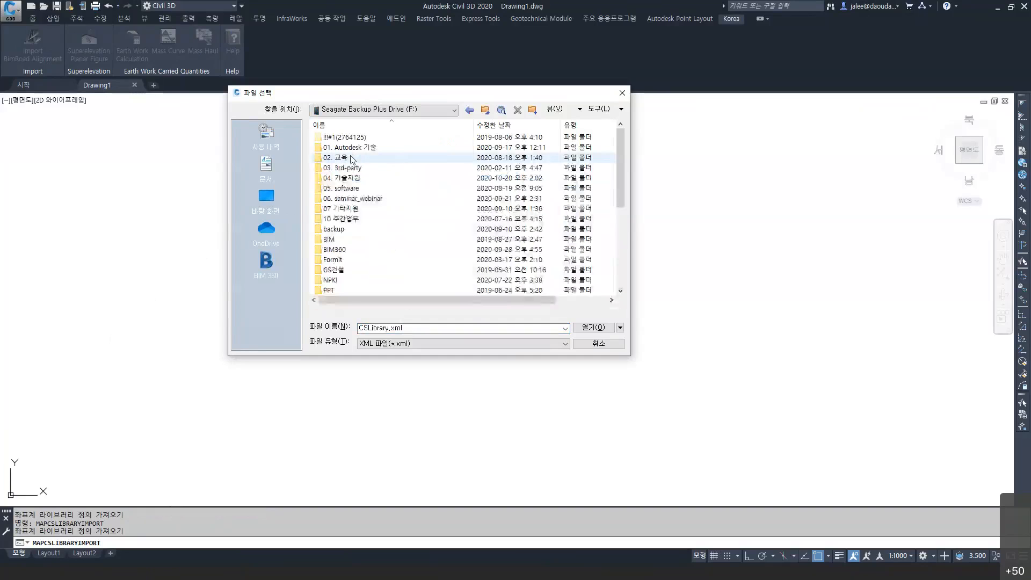
{"action": "double_click", "coordinate": [362, 199]}
{"action": "scroll", "coordinate": [362, 200], "scroll_direction": "down", "scroll_amount": 5}
{"action": "double_click", "coordinate": [373, 277]}
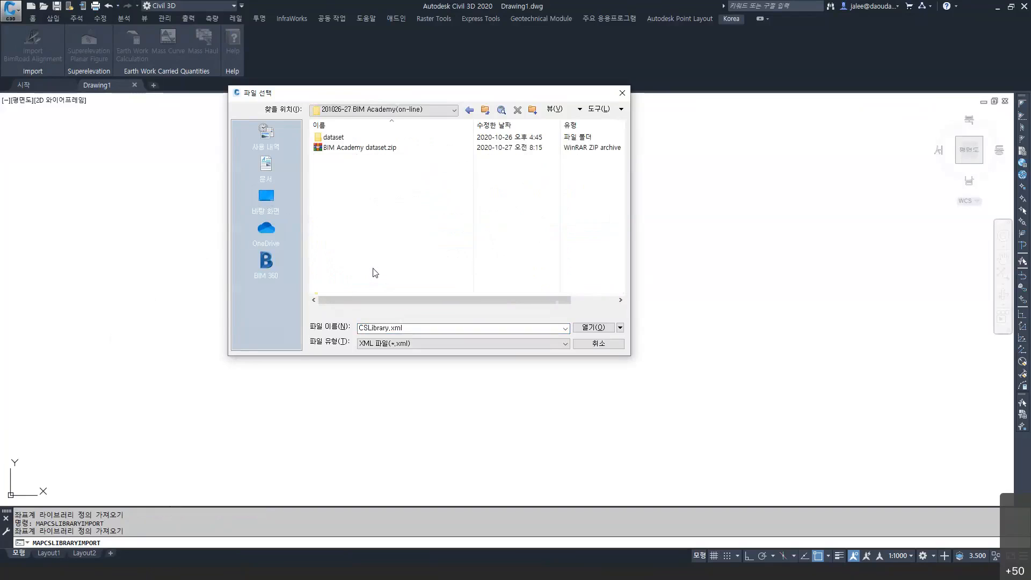
{"action": "double_click", "coordinate": [350, 139]}
{"action": "double_click", "coordinate": [350, 139]}
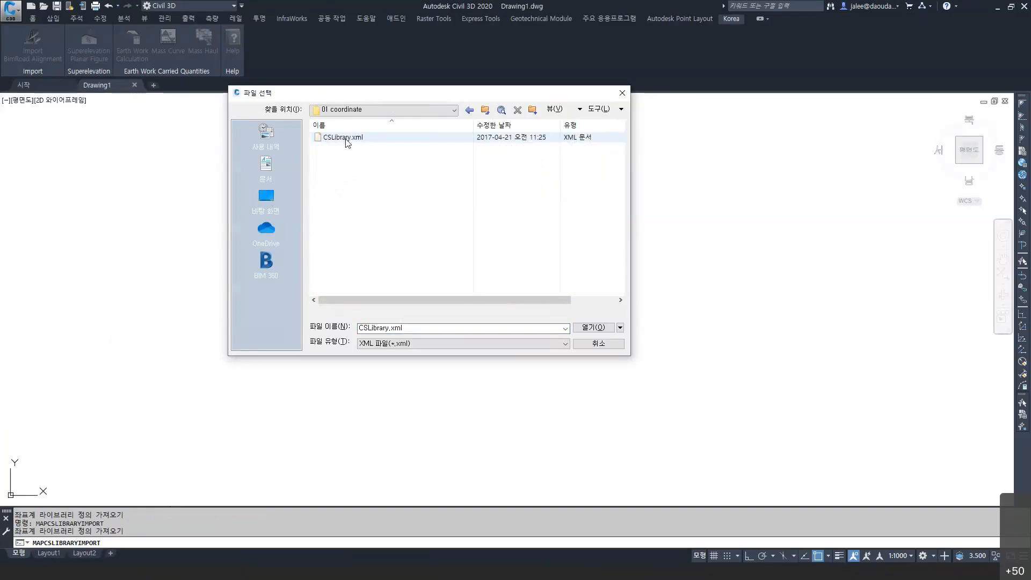
Step: Try to import coordinate system definitions from CSLibrary.xml, then cancel the import
{"action": "left_click", "coordinate": [353, 141]}
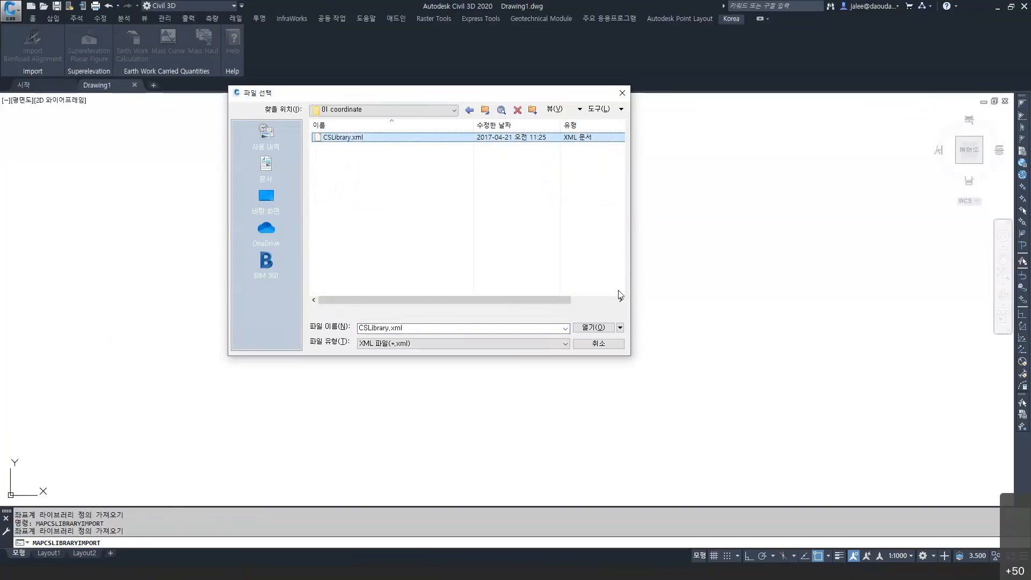
{"action": "left_click", "coordinate": [592, 329]}
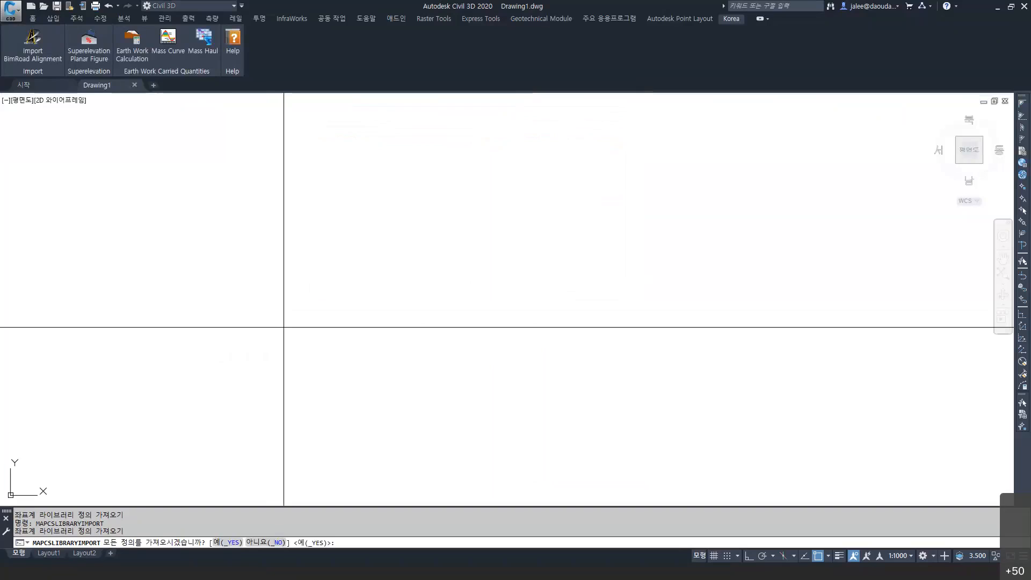
{"action": "key", "text": "Escape"}
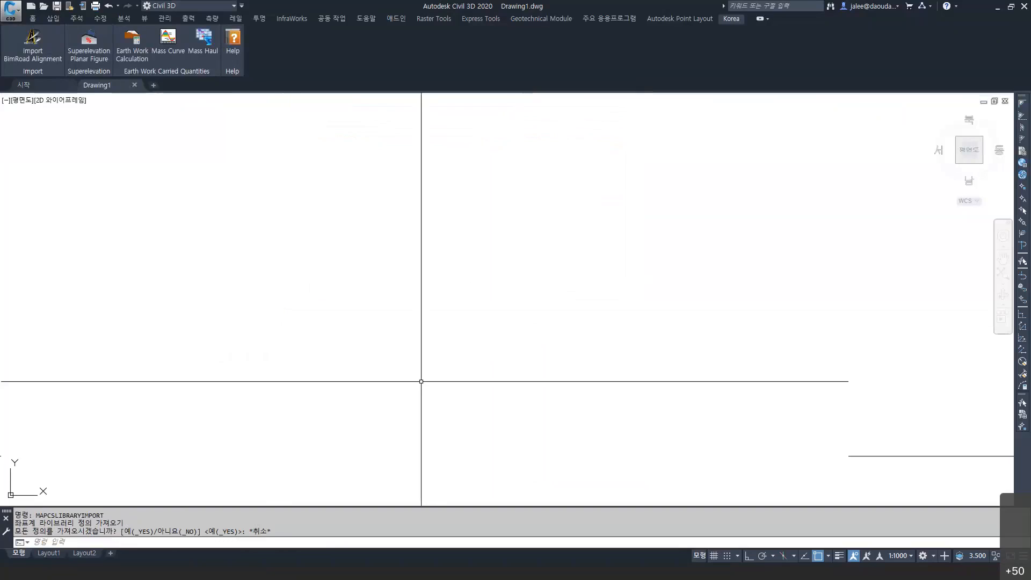
Step: Open the coordinate system library with MAPCSLIBRARY, search for GRS80 and widen the code column
{"action": "left_click", "coordinate": [32, 18]}
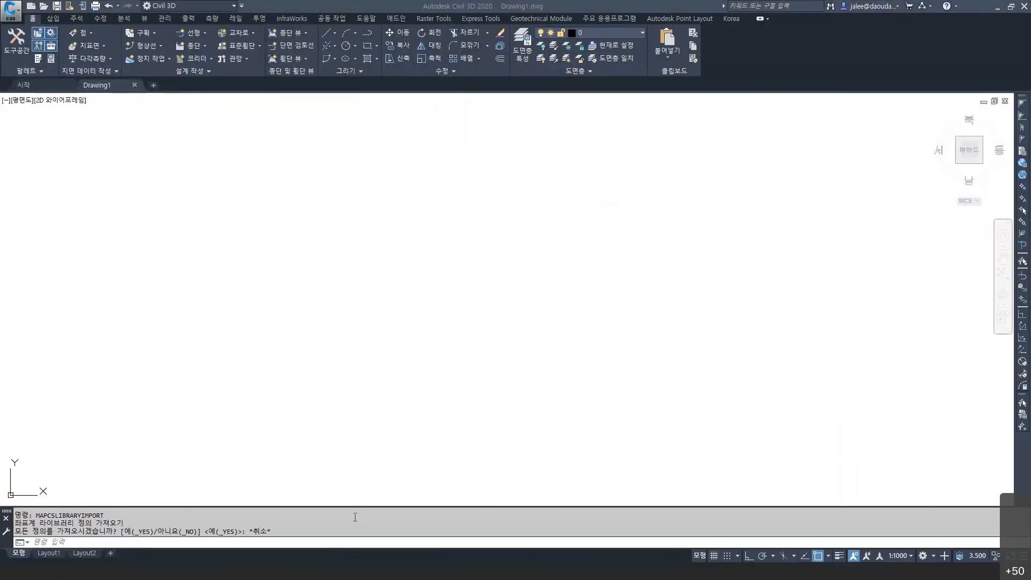
{"action": "left_click", "coordinate": [142, 544]}
{"action": "type", "text": "MAPCSLIBRARY"}
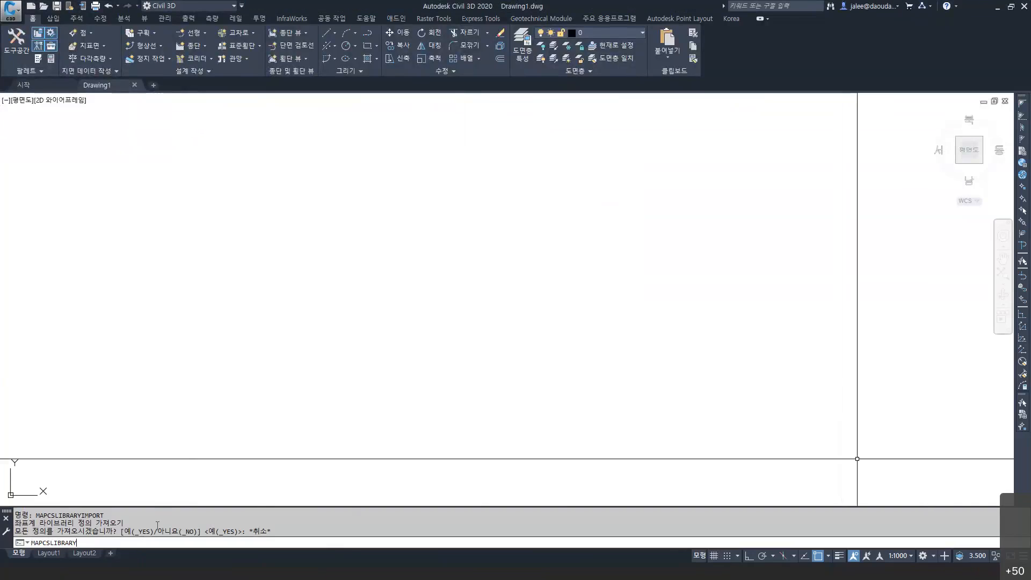
{"action": "key", "text": "Return"}
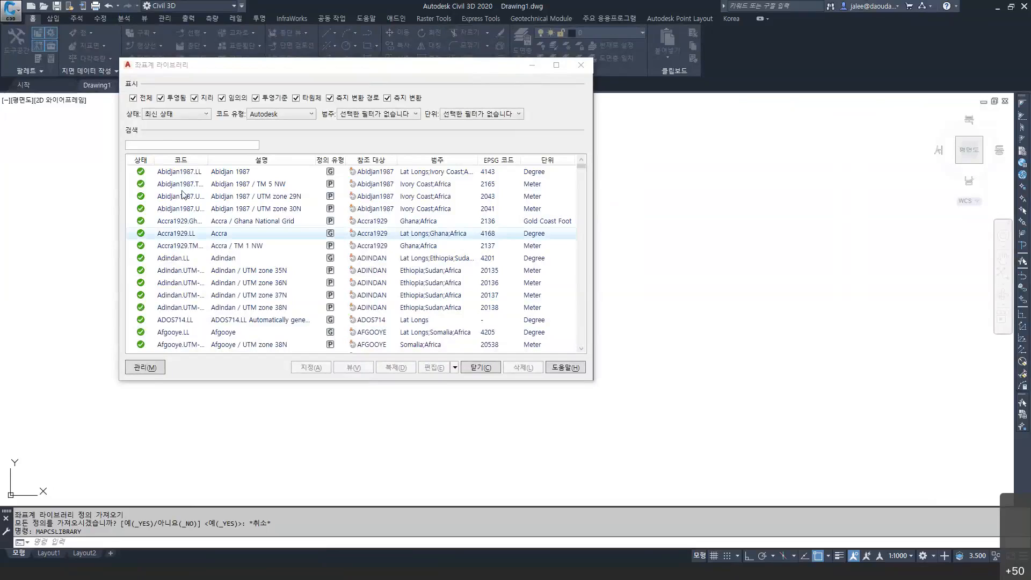
{"action": "left_click", "coordinate": [163, 142]}
{"action": "type", "text": "GRS80"}
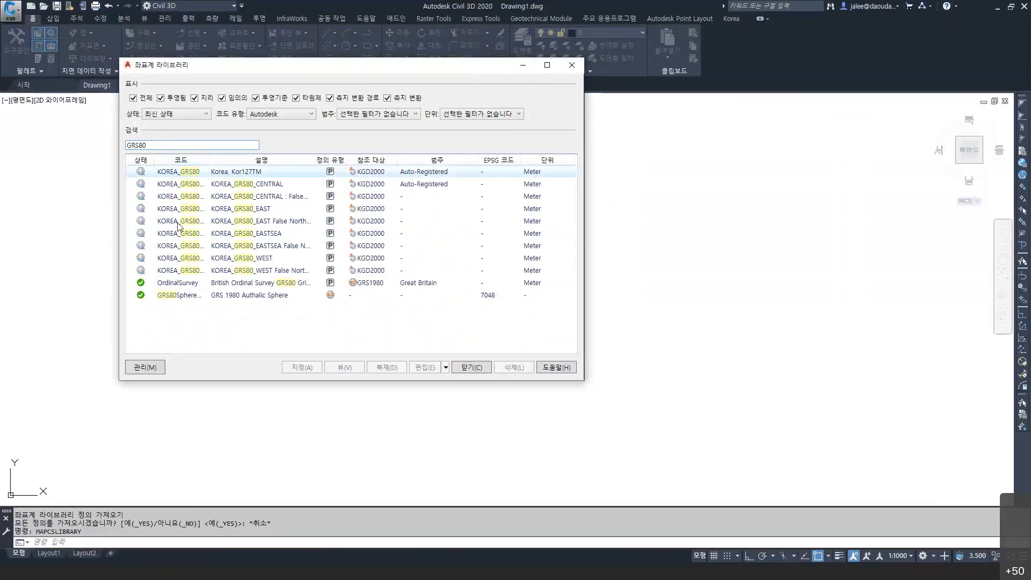
{"action": "left_click_drag", "start_coordinate": [207, 160], "coordinate": [261, 161]}
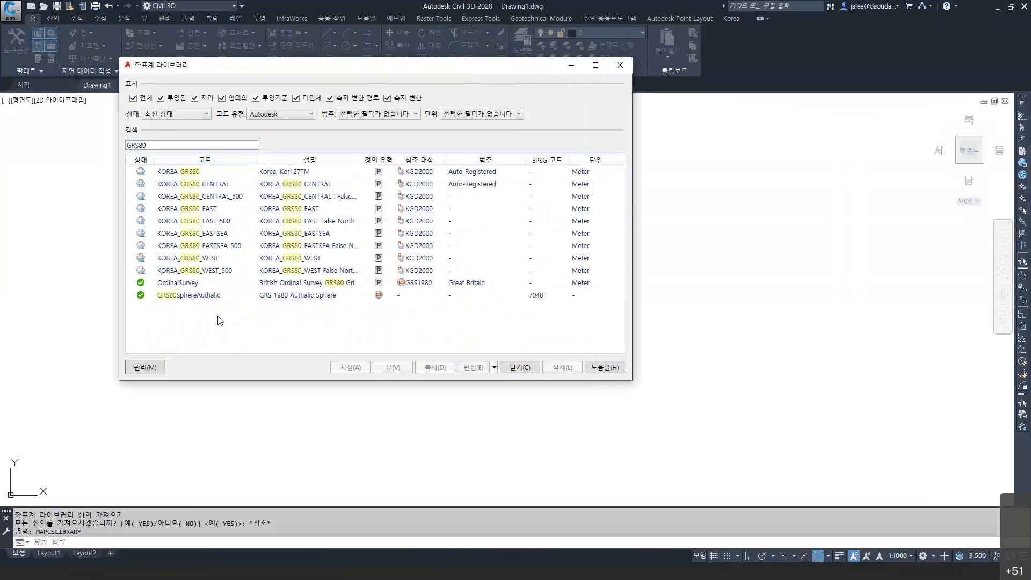
Step: Assign the KOREA_GRS80_CENTRAL coordinate system to the drawing
{"action": "left_click", "coordinate": [199, 185]}
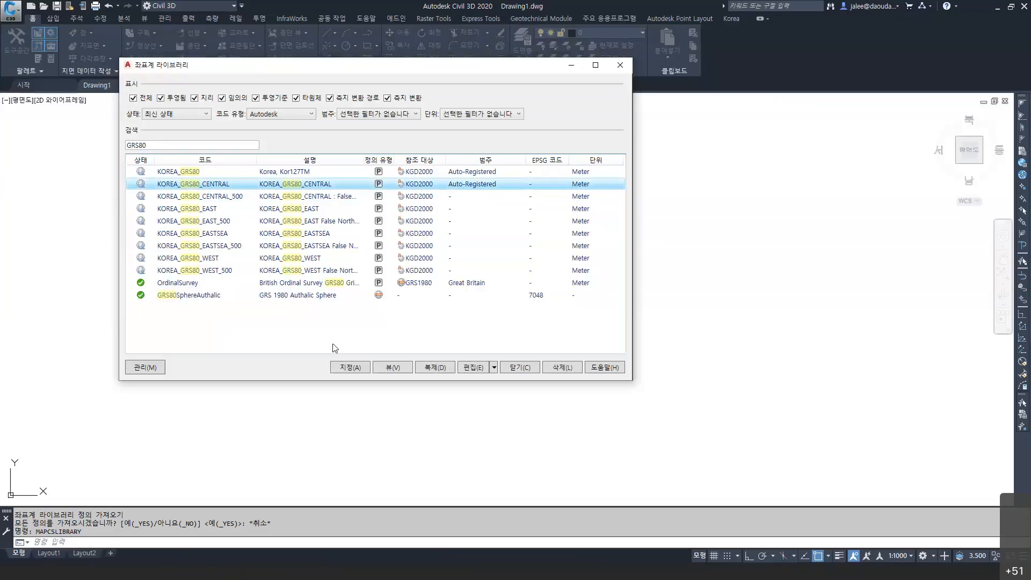
{"action": "double_click", "coordinate": [252, 186]}
{"action": "key", "text": "Escape"}
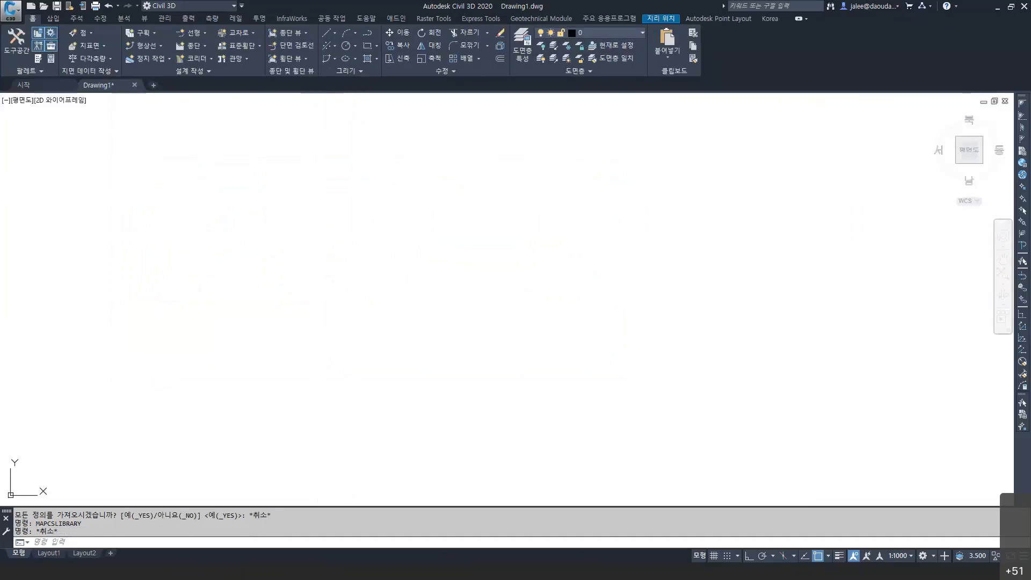
Step: Reopen the coordinate system library, search for GRS80 and open KOREA_GRS80_CENTRAL for editing
{"action": "key", "text": "Return"}
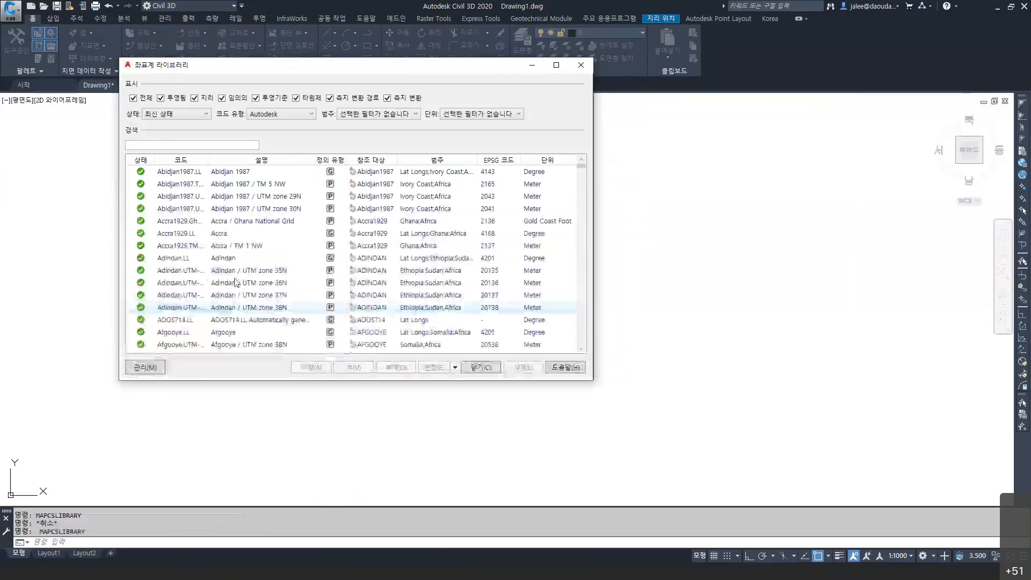
{"action": "left_click", "coordinate": [161, 143]}
{"action": "type", "text": "GRS80"}
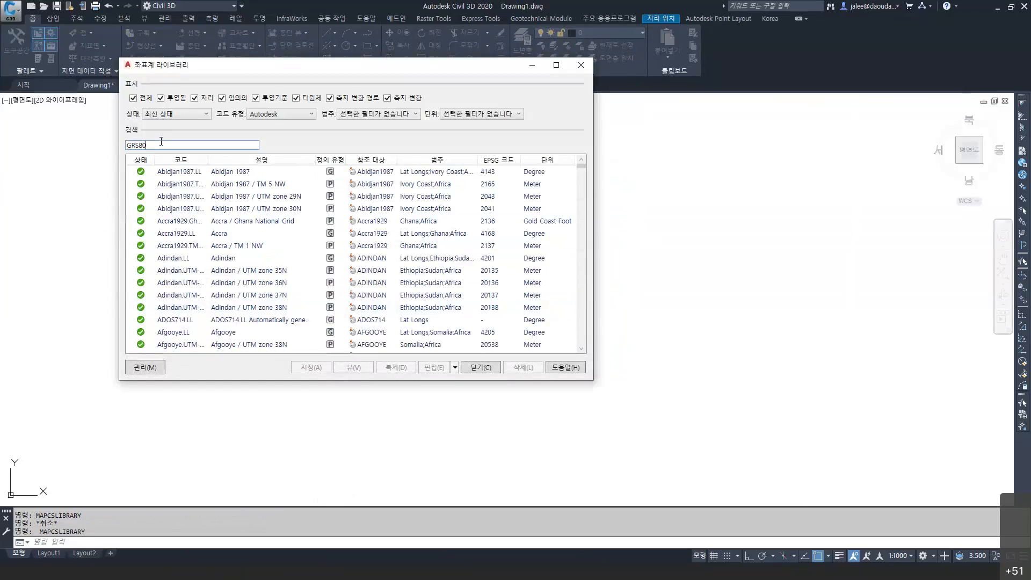
{"action": "left_click", "coordinate": [231, 184]}
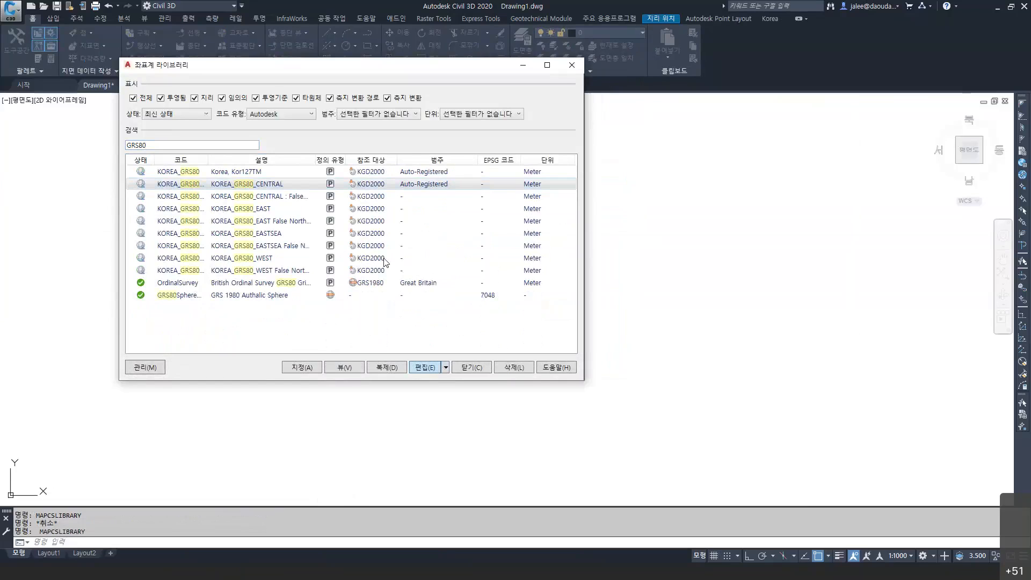
{"action": "key", "text": "Return"}
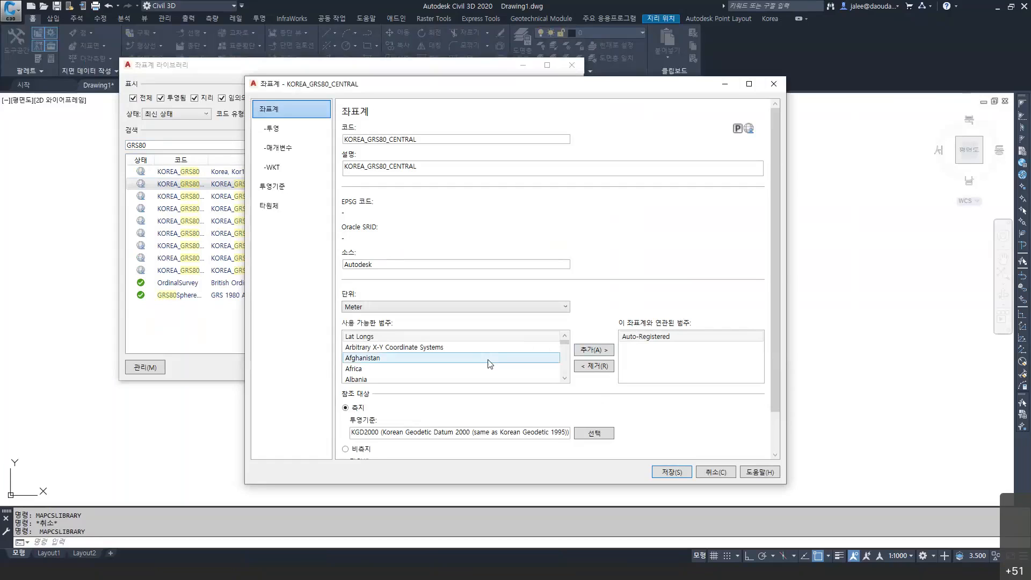
Step: Add the Korea category to the KOREA_GRS80_CENTRAL coordinate system and save the changed definition
{"action": "left_click_drag", "start_coordinate": [564, 342], "coordinate": [566, 355]}
{"action": "scroll", "coordinate": [429, 351], "scroll_direction": "down", "scroll_amount": 3}
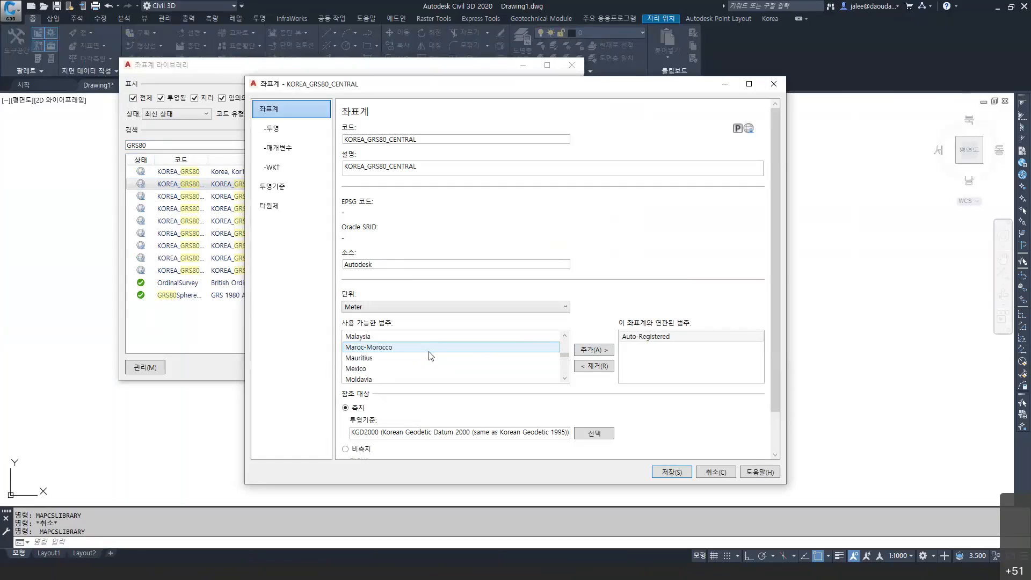
{"action": "scroll", "coordinate": [428, 354], "scroll_direction": "up", "scroll_amount": 4}
{"action": "left_click", "coordinate": [401, 358]}
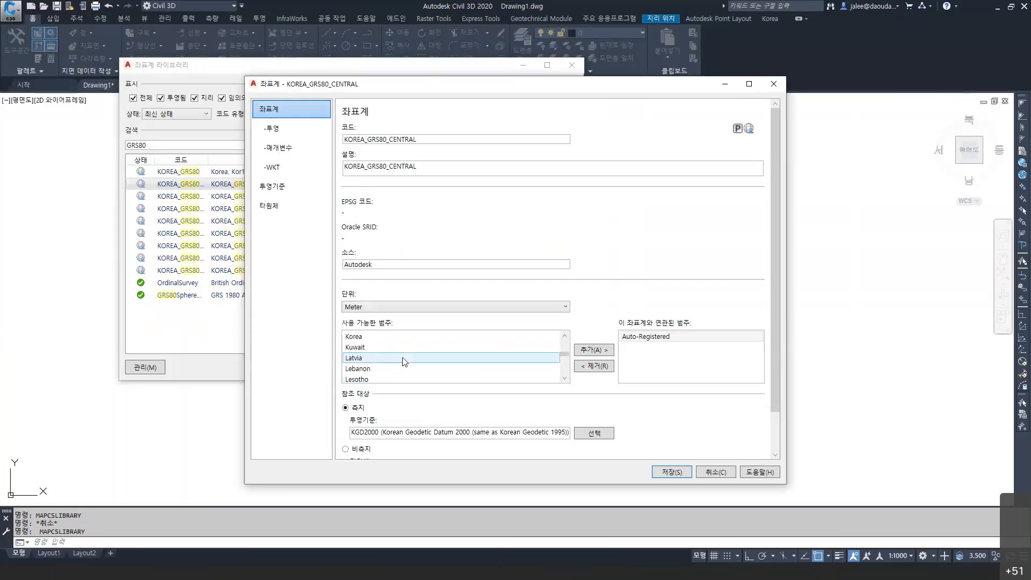
{"action": "left_click", "coordinate": [368, 338]}
{"action": "scroll", "coordinate": [371, 346], "scroll_direction": "up", "scroll_amount": 1}
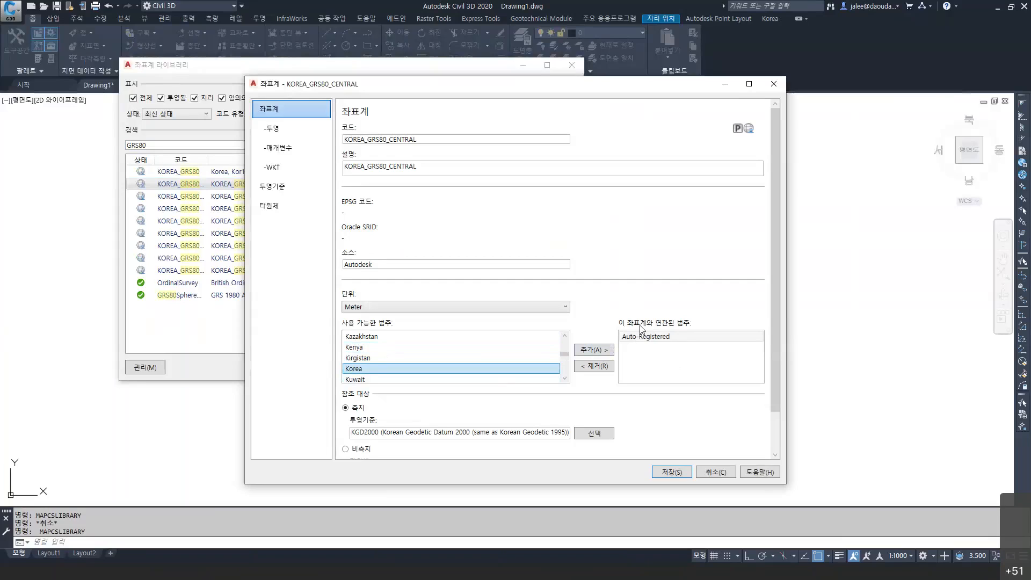
{"action": "left_click", "coordinate": [603, 352]}
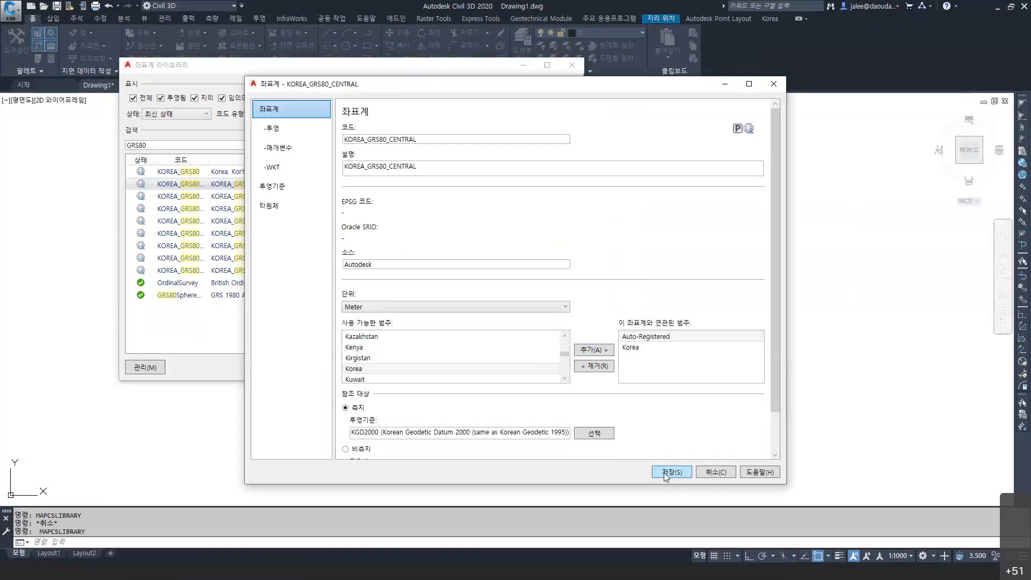
{"action": "left_click", "coordinate": [663, 473]}
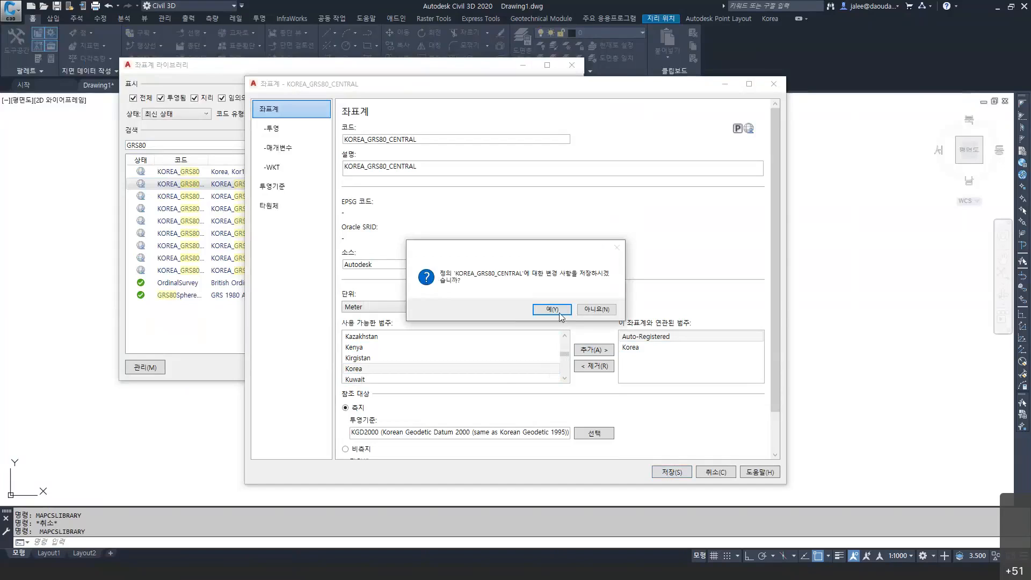
{"action": "left_click", "coordinate": [557, 311]}
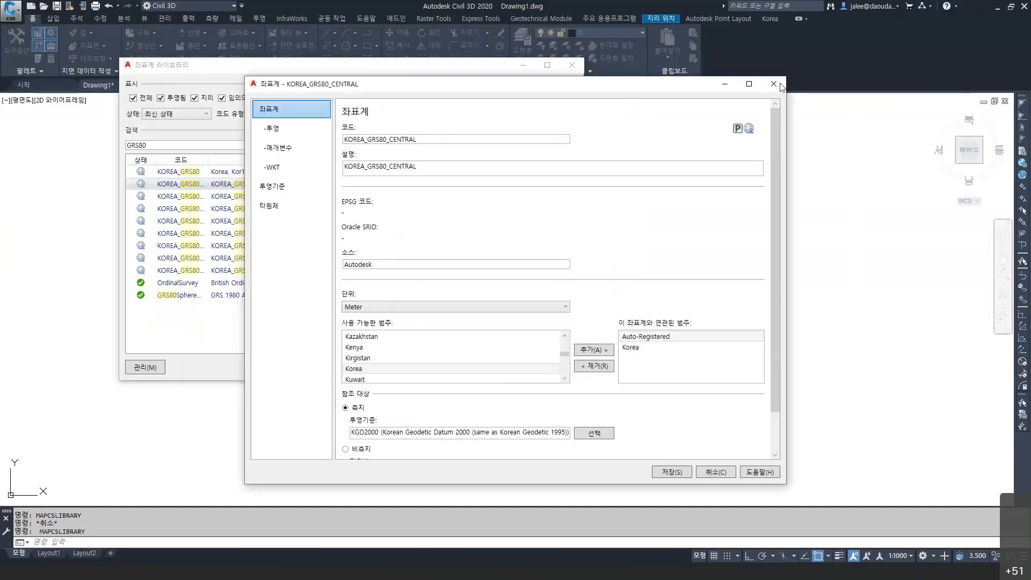
Step: Switch to InfraWorks and start a new local model named 1027_BIM Academy with the KOREA_GRS80_CENTRAL coordinate system
{"action": "left_click", "coordinate": [229, 576]}
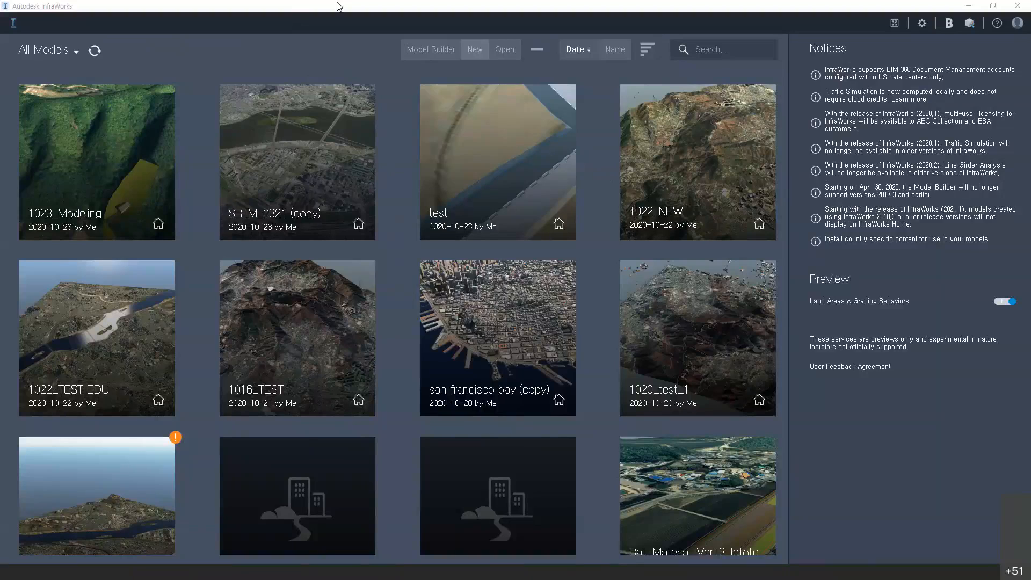
{"action": "left_click", "coordinate": [472, 54]}
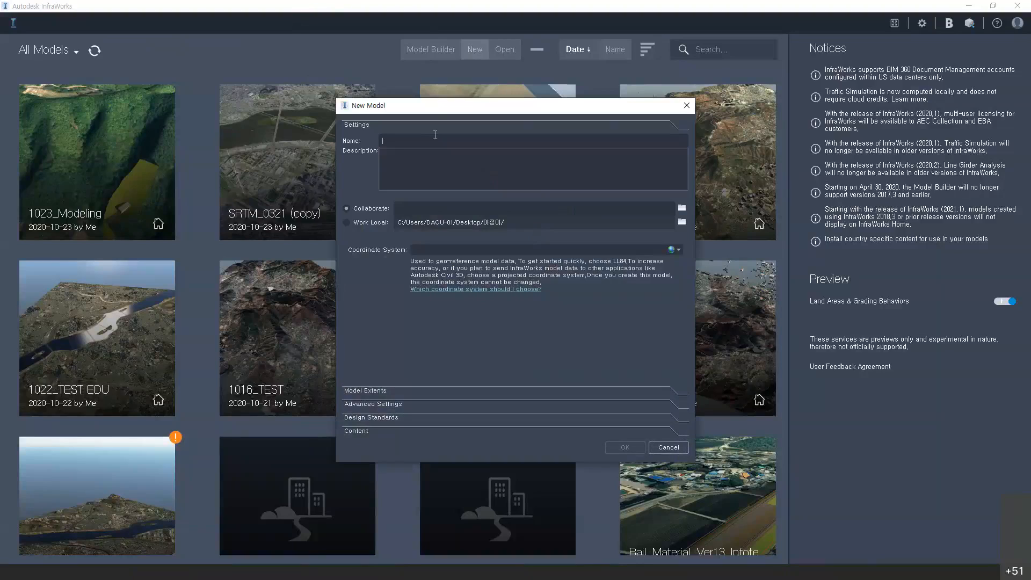
{"action": "type", "text": "1027_BIM Academy"}
{"action": "left_click", "coordinate": [678, 251]}
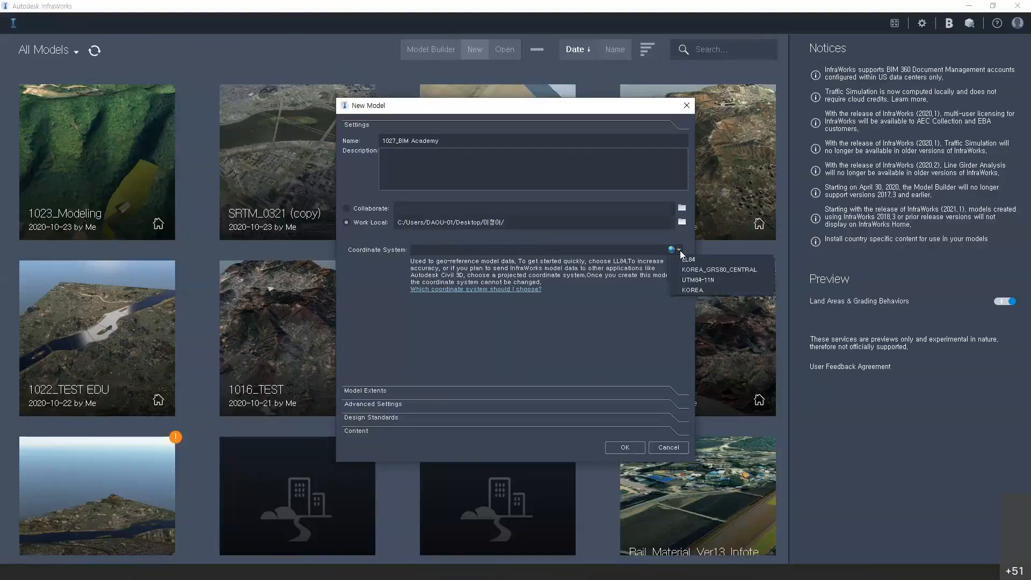
{"action": "left_click", "coordinate": [693, 270]}
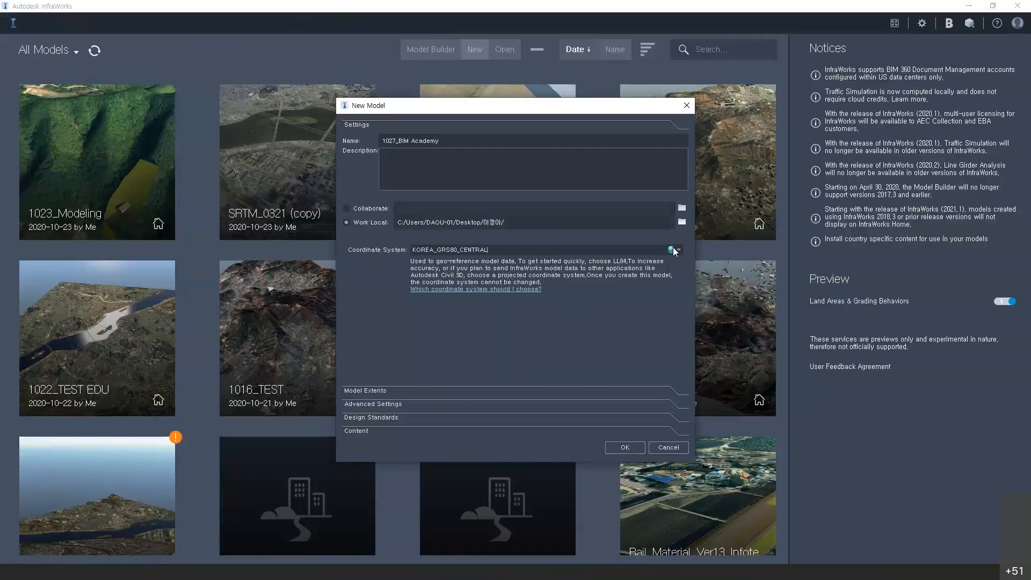
Step: Examine the coordinate systems offered for the new model in the Korea category
{"action": "left_click", "coordinate": [673, 251]}
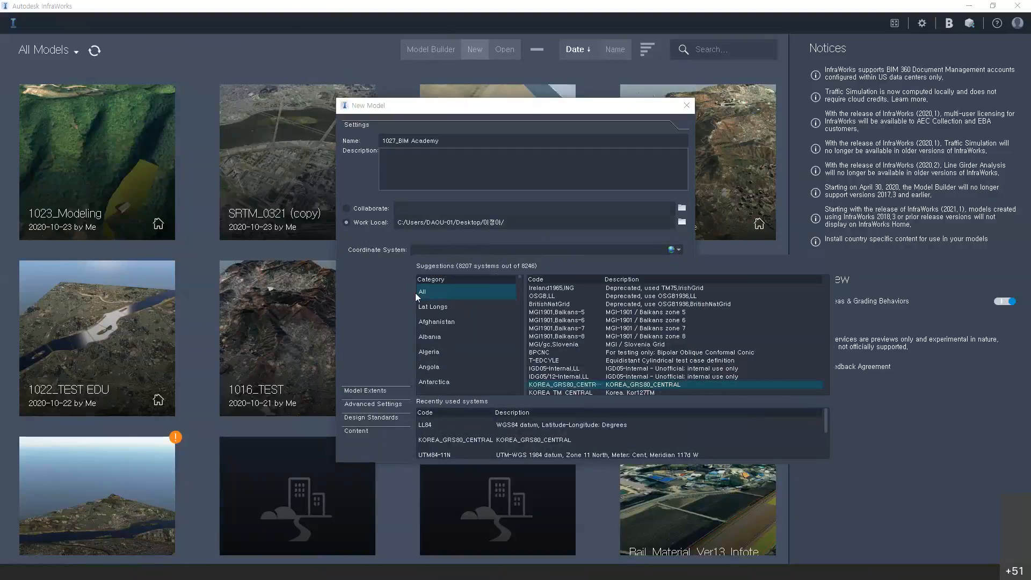
{"action": "scroll", "coordinate": [446, 342], "scroll_direction": "down", "scroll_amount": 2}
{"action": "left_click", "coordinate": [447, 342]}
{"action": "key", "text": "k"}
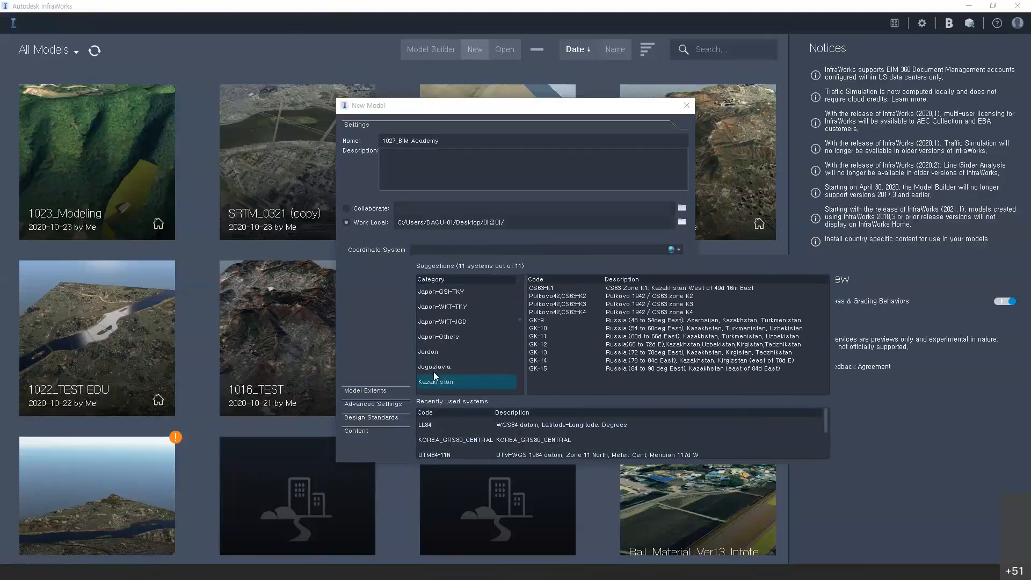
{"action": "scroll", "coordinate": [434, 343], "scroll_direction": "down", "scroll_amount": 2}
{"action": "left_click", "coordinate": [434, 341]}
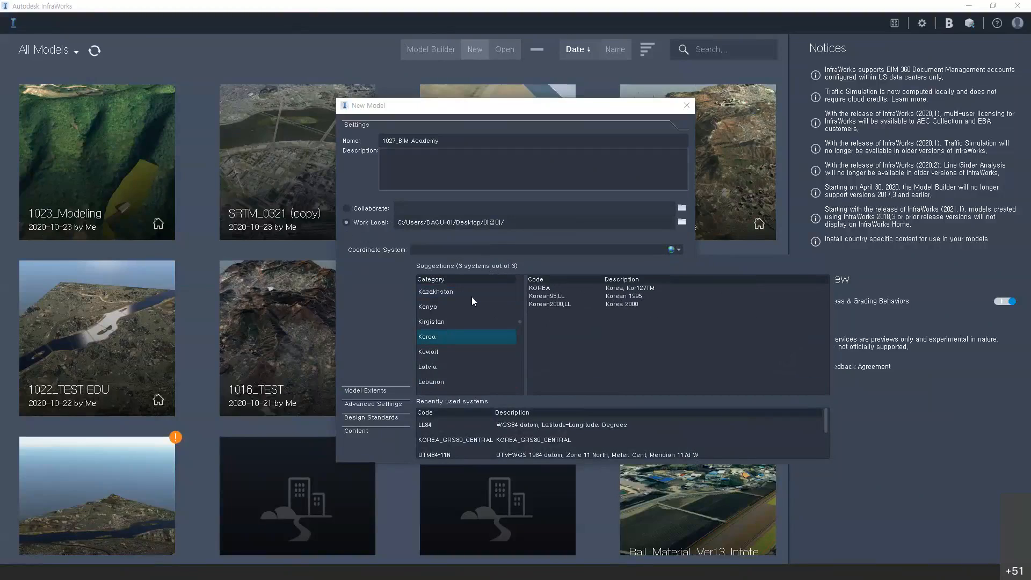
Step: Try entering ll84 as the new model's coordinate system, then clear the entry
{"action": "left_click", "coordinate": [579, 250]}
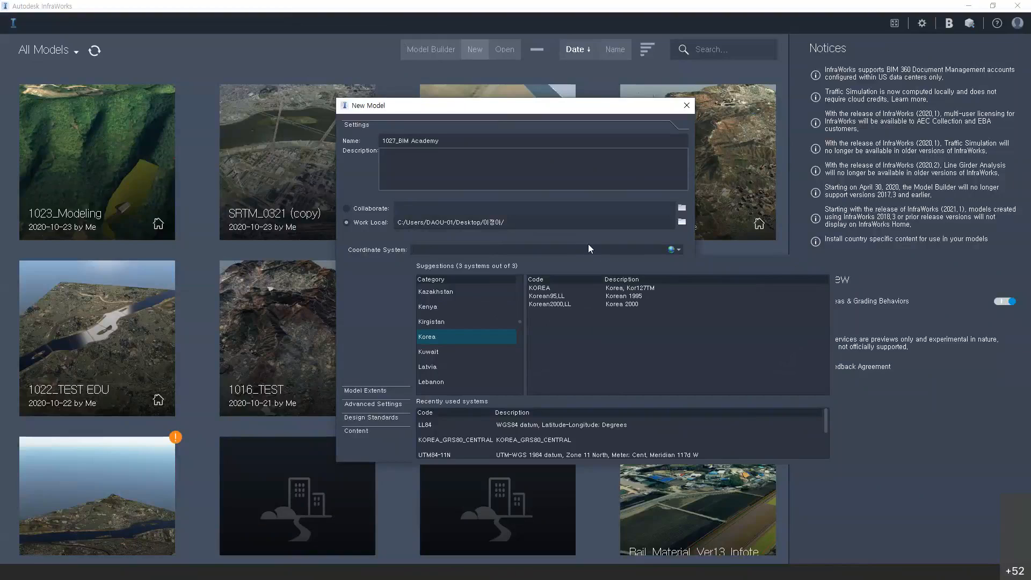
{"action": "type", "text": "ll84"}
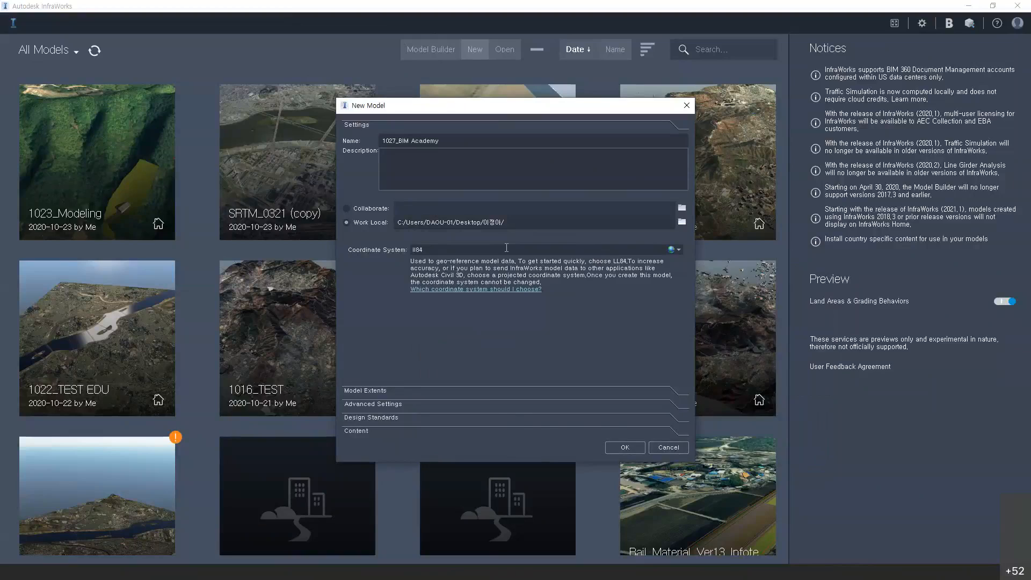
{"action": "key", "text": "BackSpace"}
{"action": "key", "text": "BackSpace"}
{"action": "key", "text": "BackSpace"}
{"action": "key", "text": "BackSpace"}
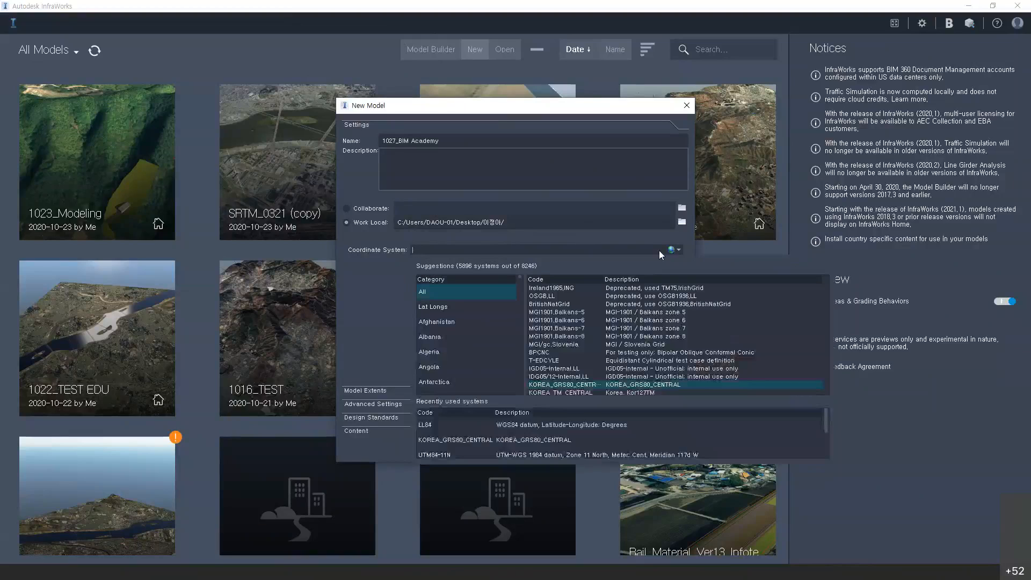
Step: Set the new model's coordinate system to KOREA_GRS80_CENTRAL and create the model
{"action": "left_click", "coordinate": [679, 250]}
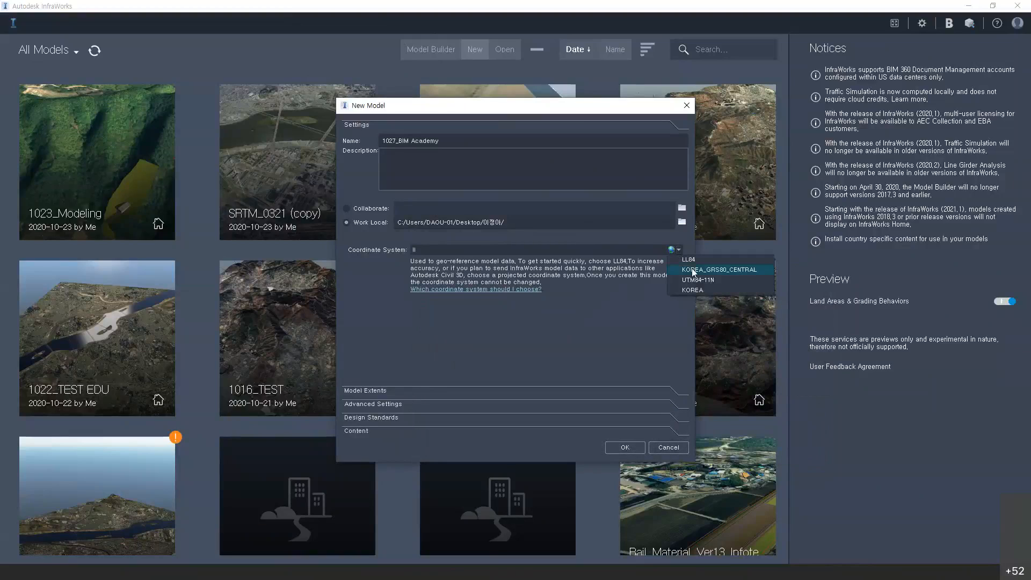
{"action": "left_click", "coordinate": [720, 269]}
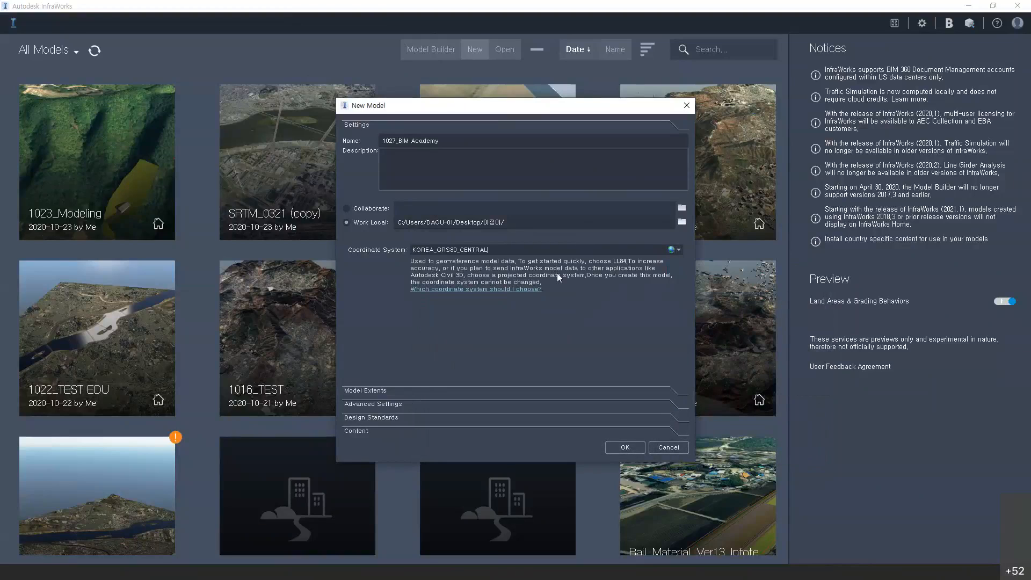
{"action": "left_click", "coordinate": [625, 448]}
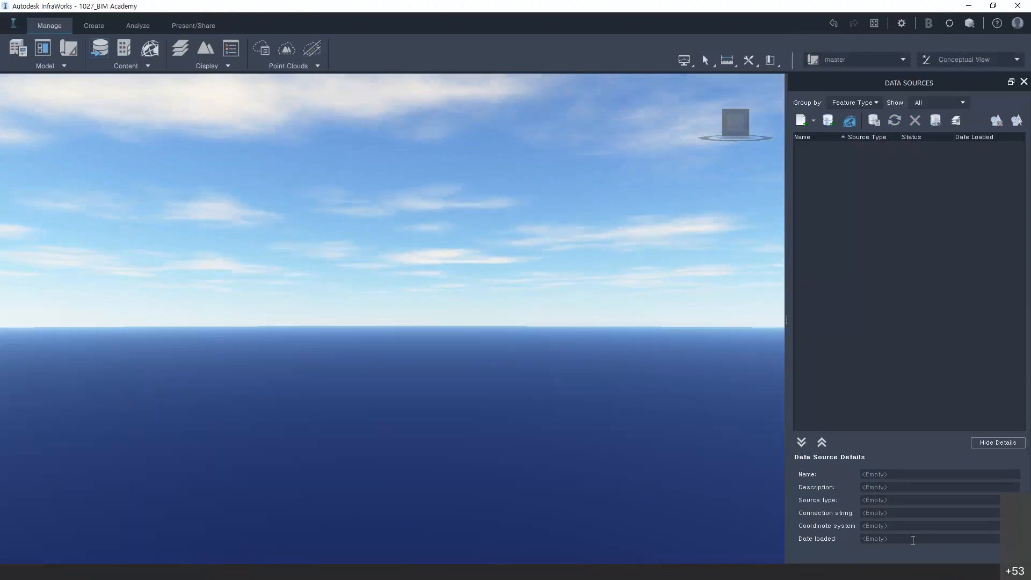
{"action": "scroll", "coordinate": [423, 422], "scroll_direction": "up", "scroll_amount": 1}
{"action": "left_click_drag", "start_coordinate": [424, 421], "coordinate": [423, 441]}
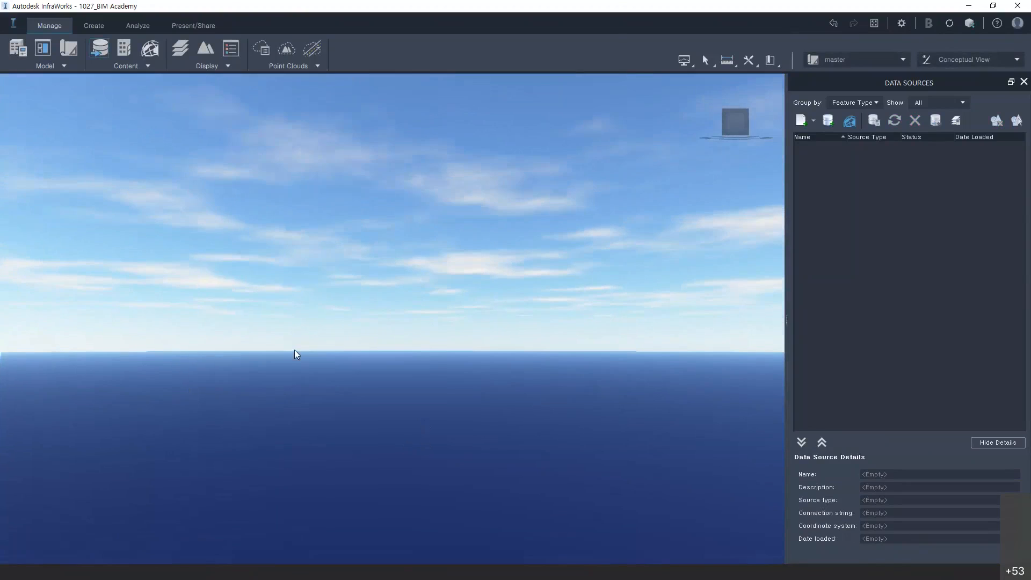
{"action": "left_click_drag", "start_coordinate": [294, 350], "coordinate": [294, 339]}
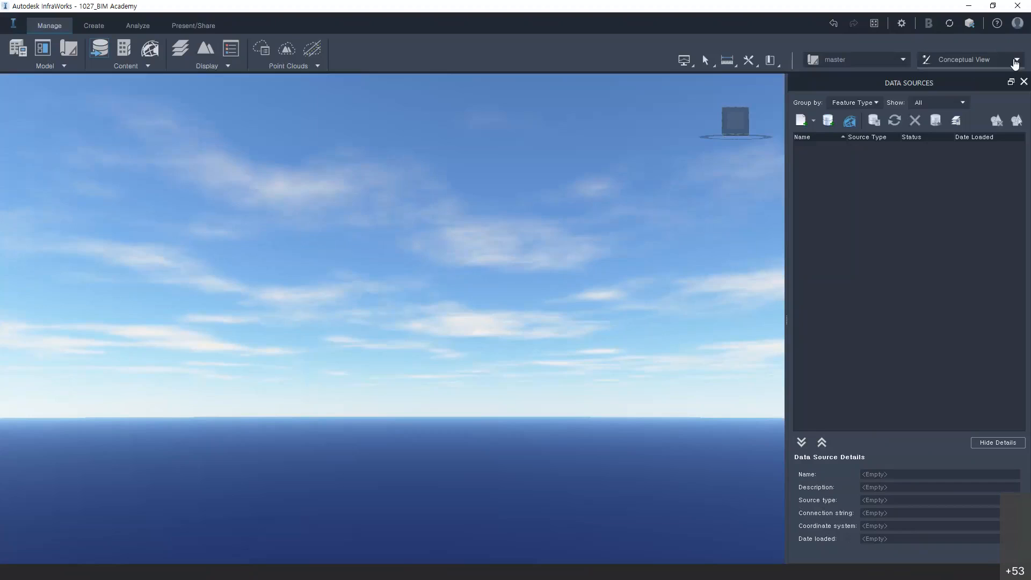
{"action": "left_click", "coordinate": [1015, 60]}
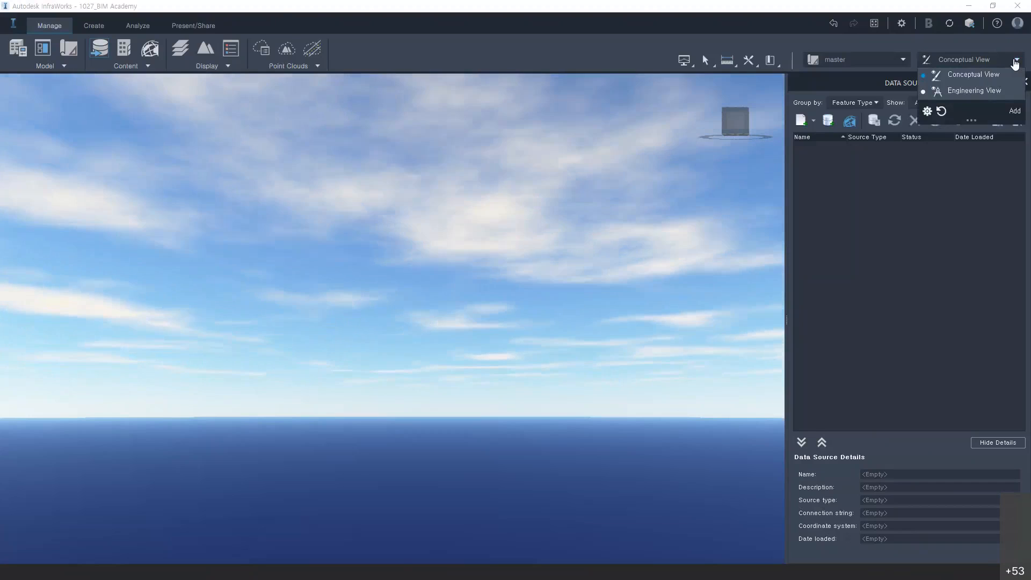
{"action": "left_click", "coordinate": [381, 350]}
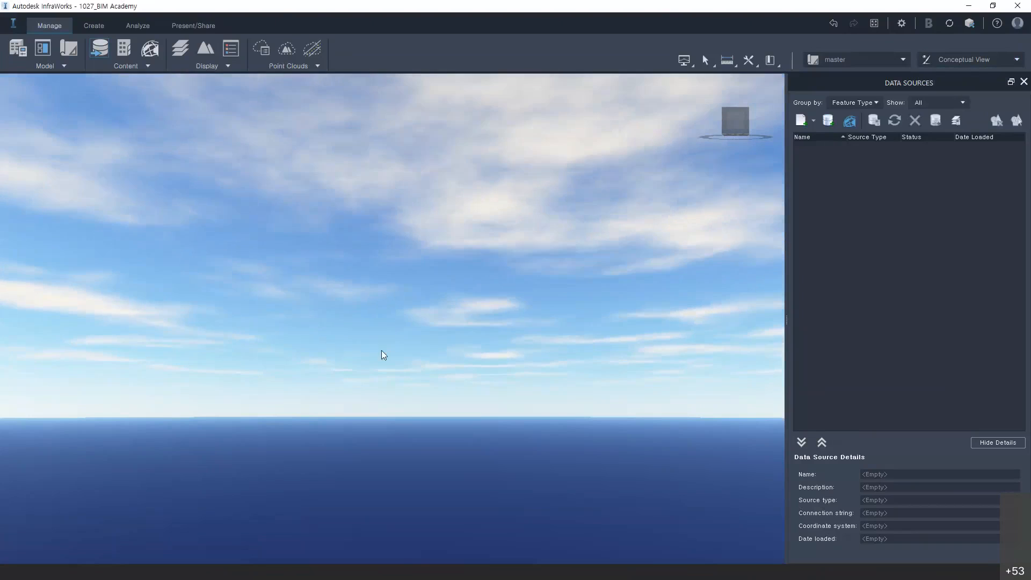
{"action": "left_click_drag", "start_coordinate": [344, 411], "coordinate": [389, 416]}
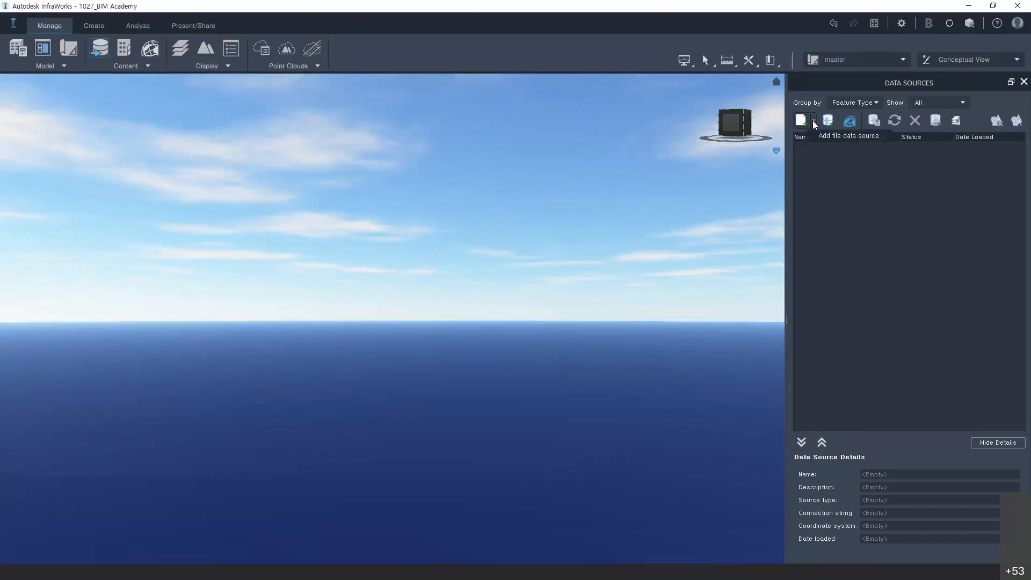
Step: Add GRS80_Central_Surface.xml as a LandXML data source from the 02 surface folder of the 201026-27 BIM Academy(on-line) dataset
{"action": "left_click", "coordinate": [814, 123]}
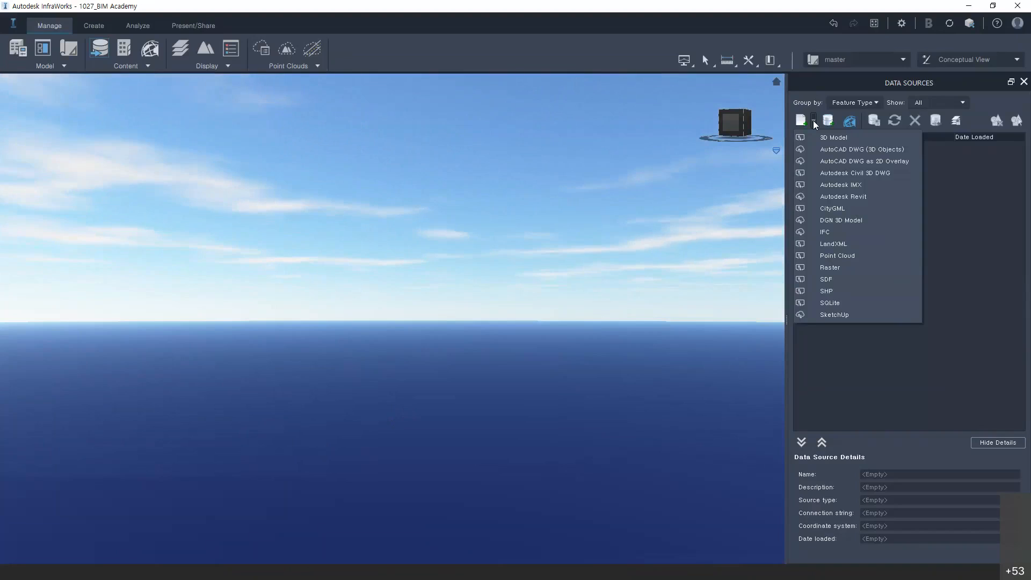
{"action": "left_click", "coordinate": [849, 246]}
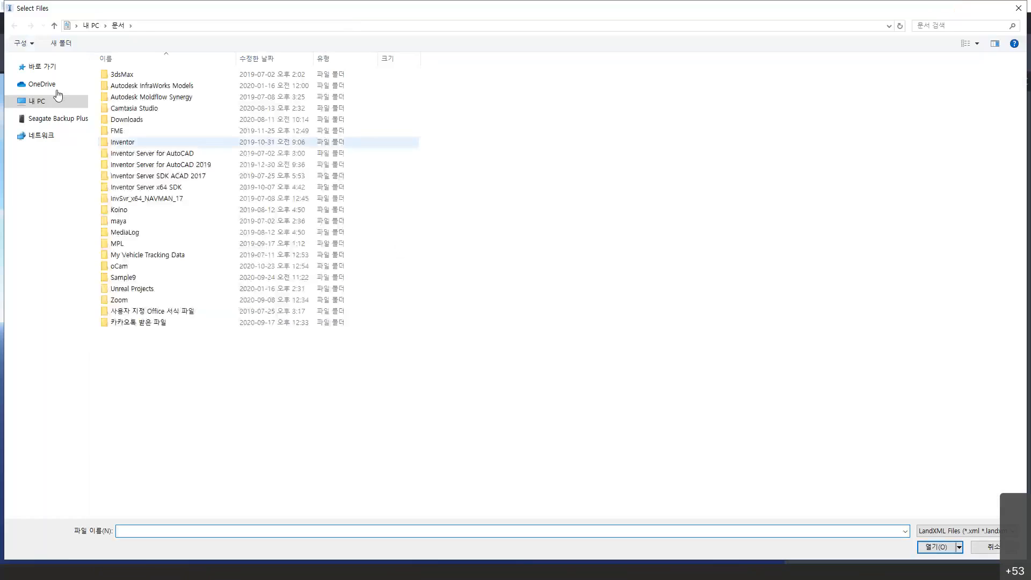
{"action": "left_click", "coordinate": [38, 81]}
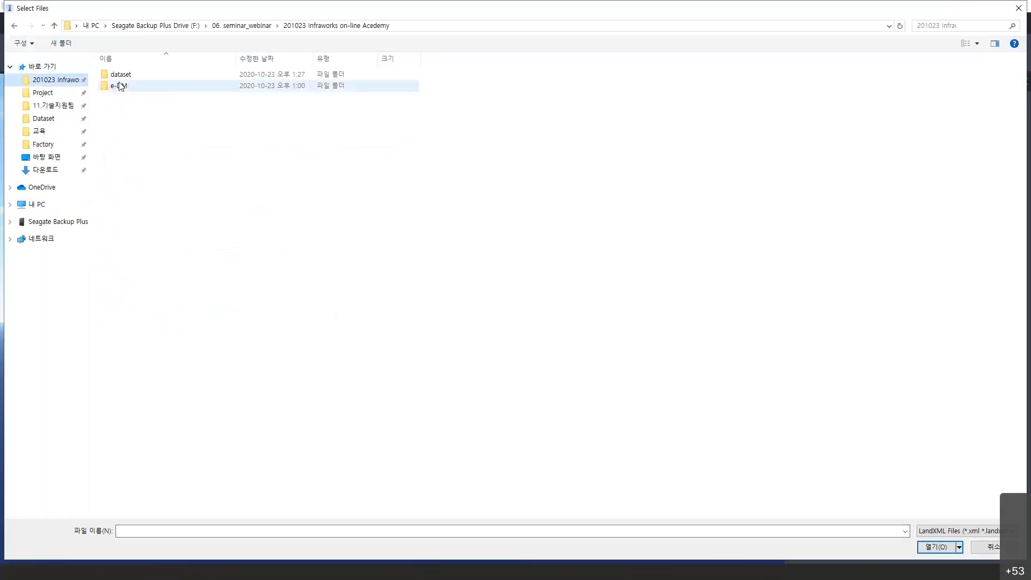
{"action": "left_click_drag", "start_coordinate": [161, 345], "coordinate": [44, 81]}
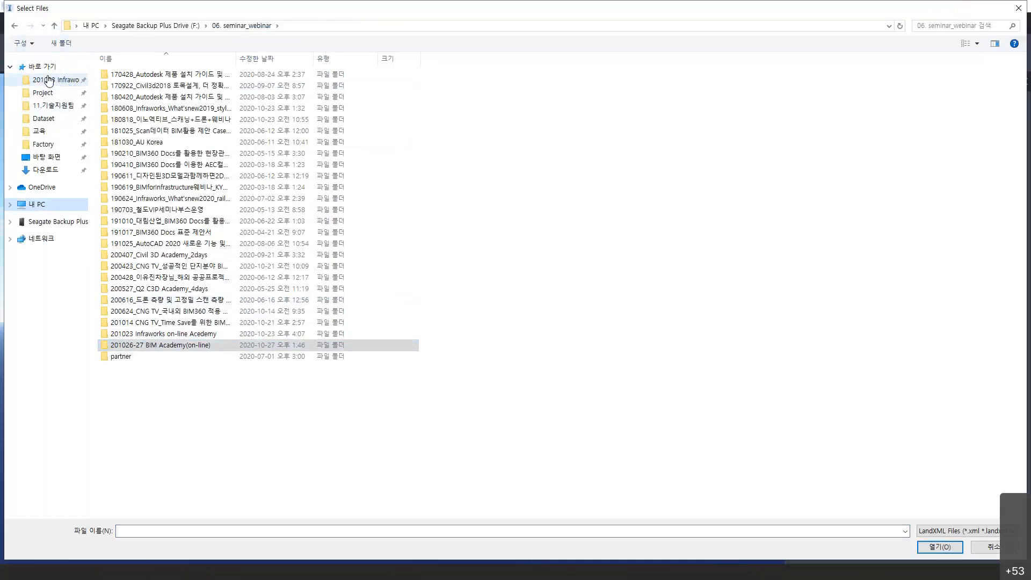
{"action": "double_click", "coordinate": [132, 345]}
{"action": "double_click", "coordinate": [117, 76]}
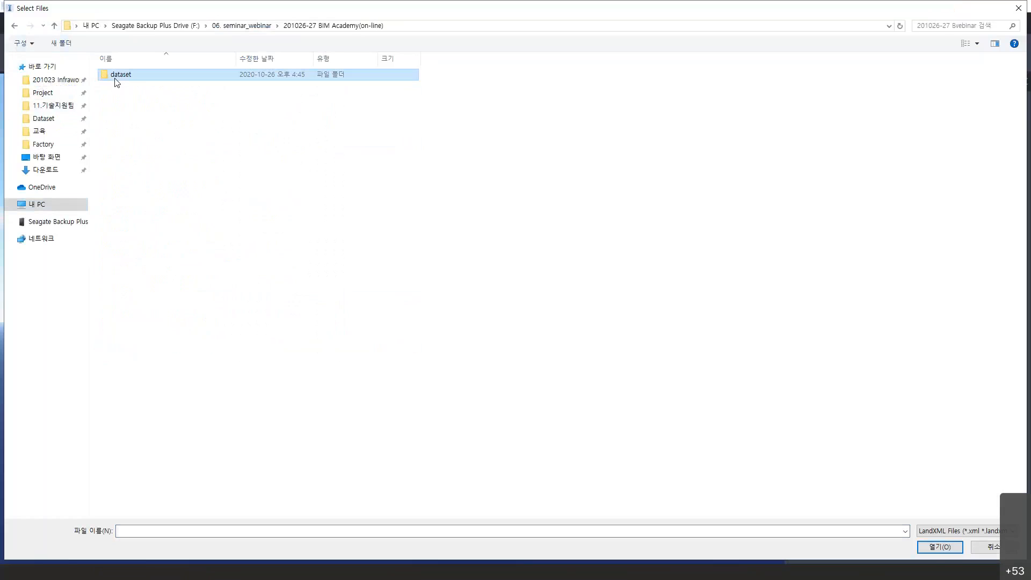
{"action": "left_click", "coordinate": [122, 87]}
{"action": "double_click", "coordinate": [122, 87]}
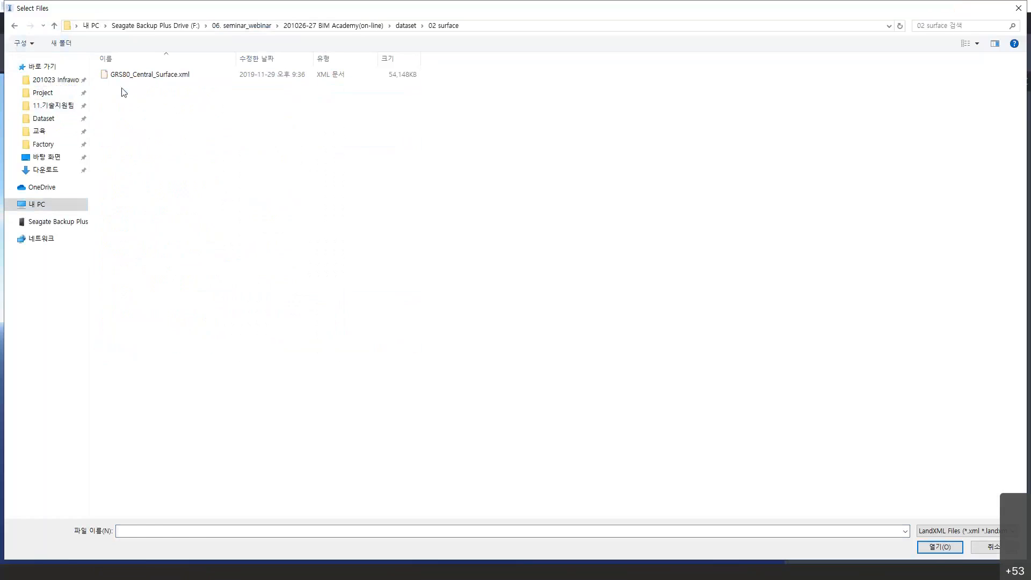
{"action": "left_click", "coordinate": [152, 76]}
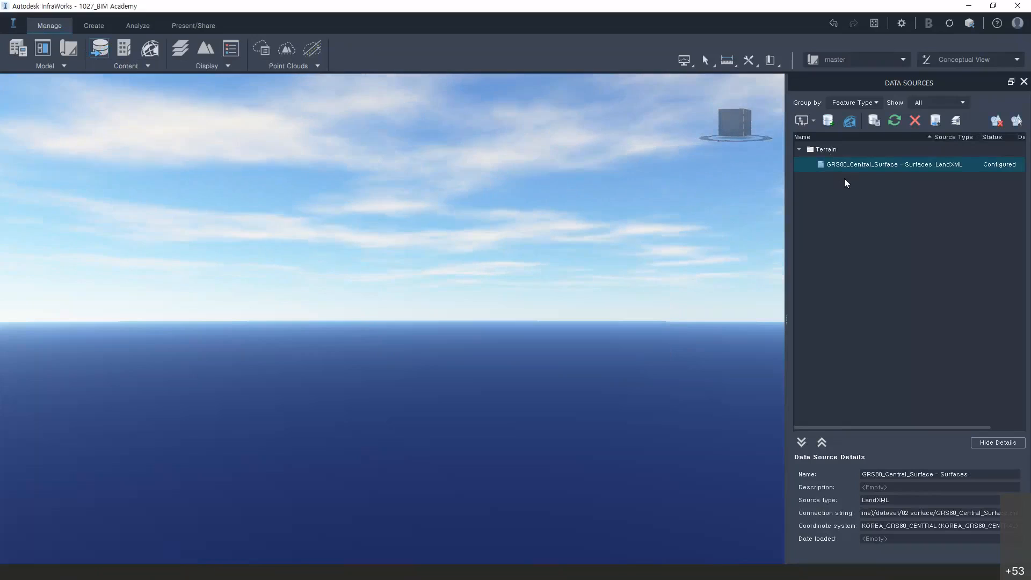
Step: Open the configuration of the GRS80_Central_Surface terrain source, keep KOREA_GRS80_CENTRAL, and close and refresh it
{"action": "right_click", "coordinate": [829, 164]}
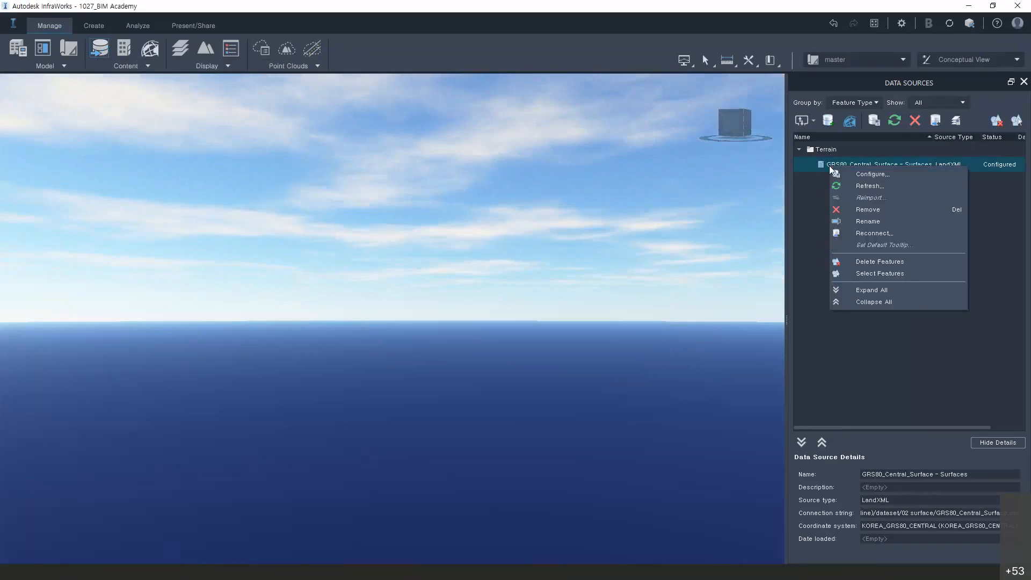
{"action": "left_click", "coordinate": [907, 175]}
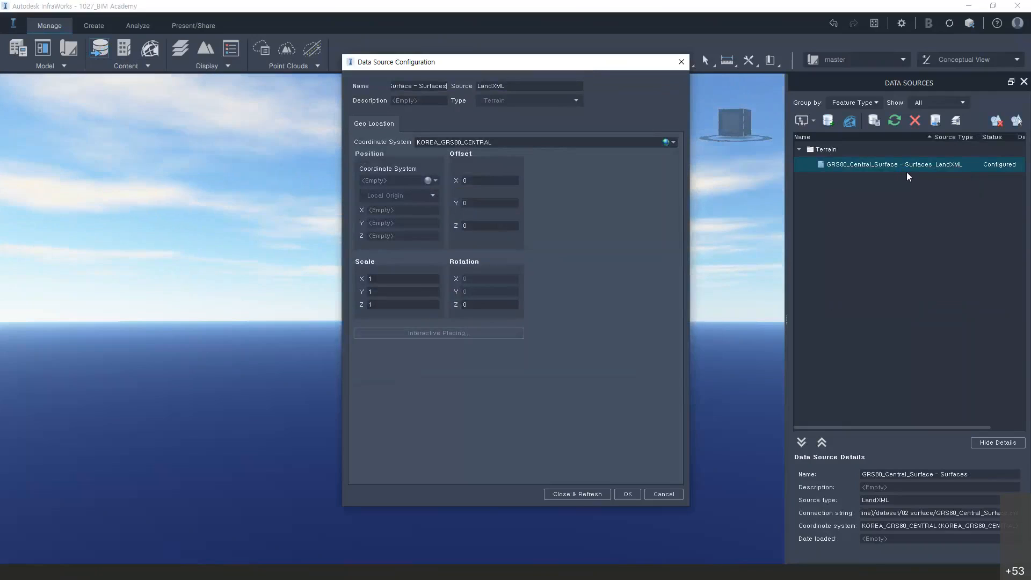
{"action": "left_click", "coordinate": [579, 495]}
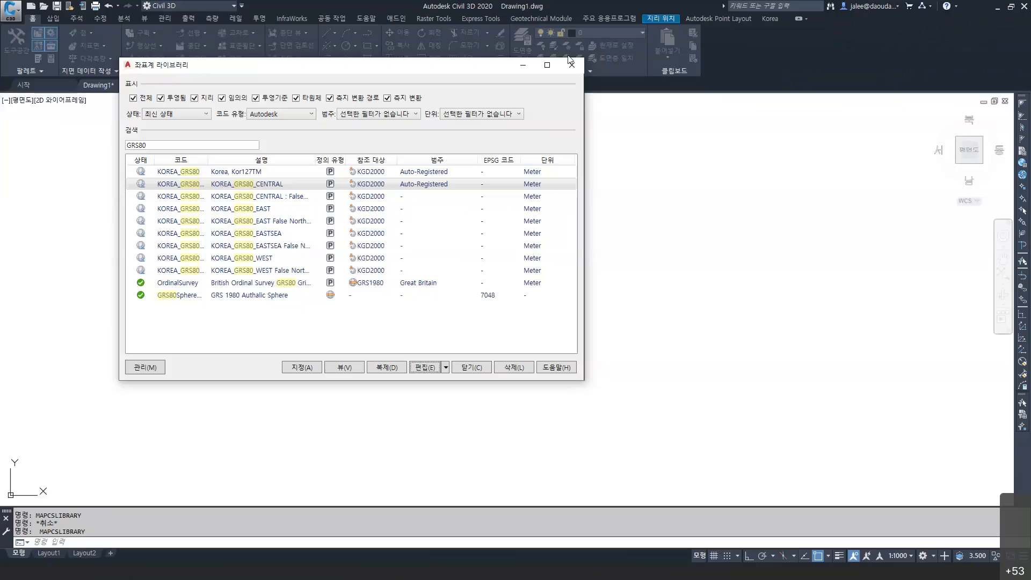
Step: Switch to Civil 3D and close the coordinate system library
{"action": "left_click", "coordinate": [569, 65]}
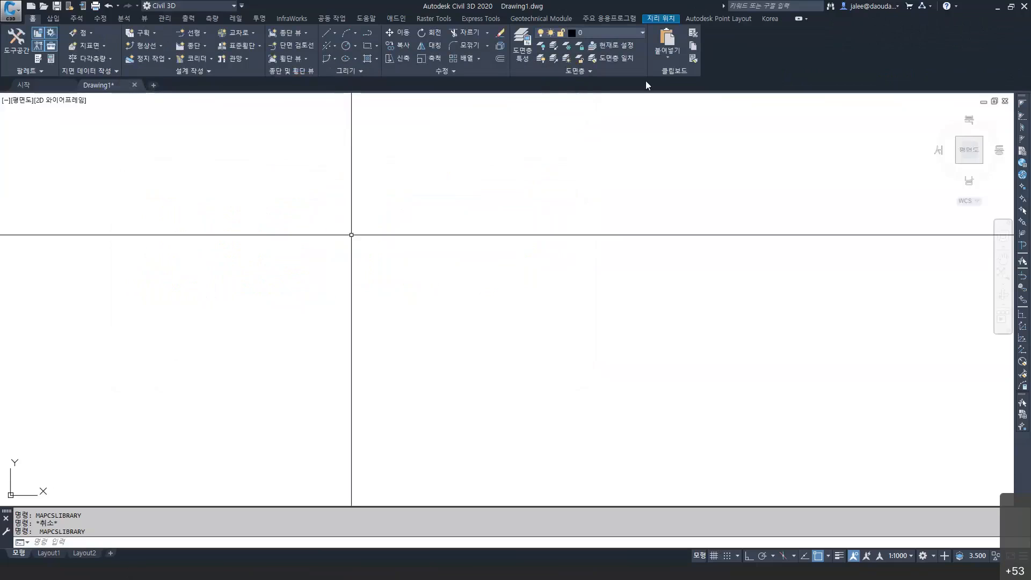
Step: Switch back to InfraWorks and examine the imported terrain of the 1027_BIM Academy model from different angles
{"action": "left_click", "coordinate": [1010, 6]}
{"action": "left_click", "coordinate": [847, 92]}
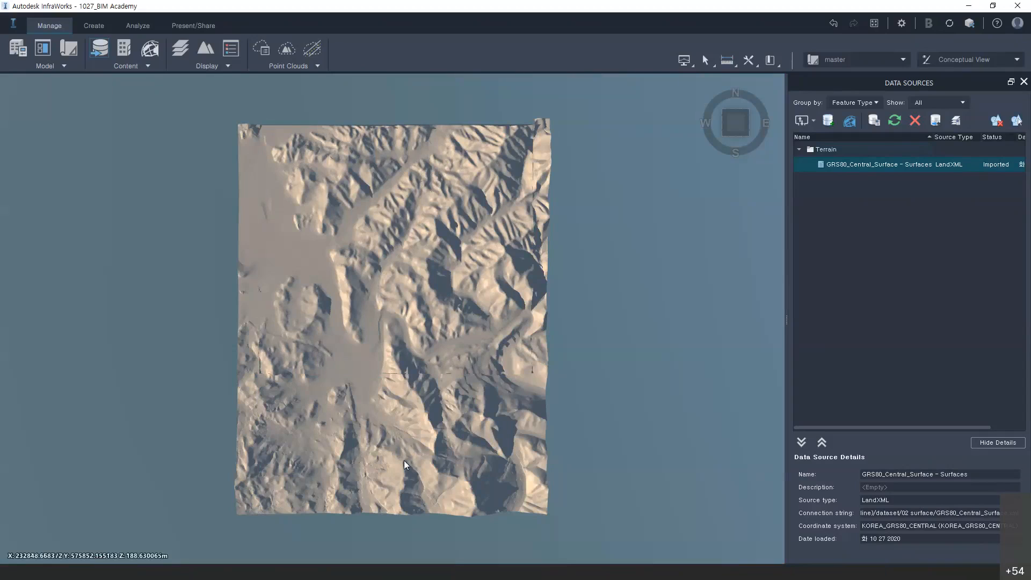
{"action": "middle_click_drag", "start_coordinate": [405, 459], "coordinate": [508, 368], "text": "shift"}
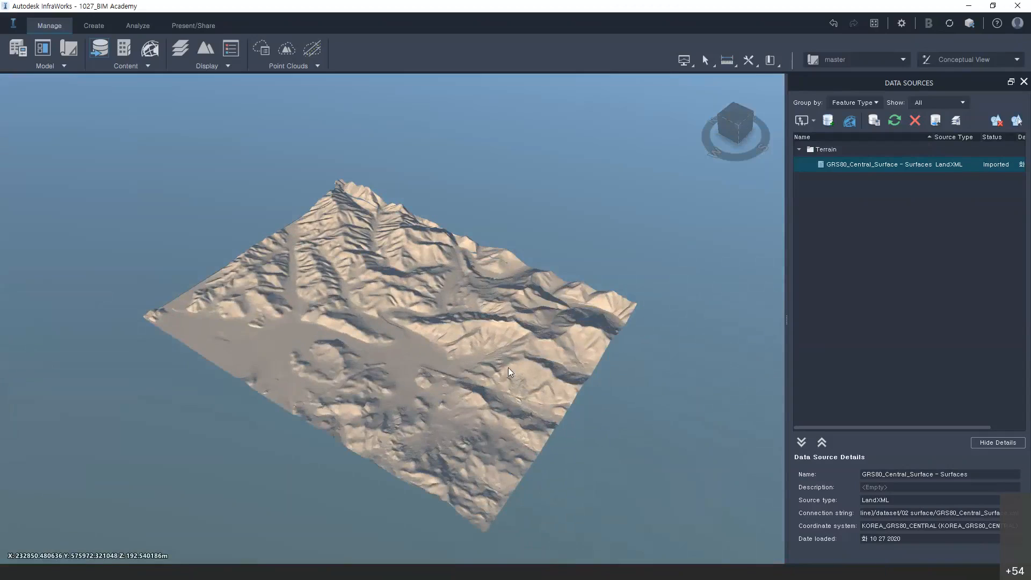
{"action": "middle_click_drag", "start_coordinate": [517, 363], "coordinate": [401, 377], "text": "shift"}
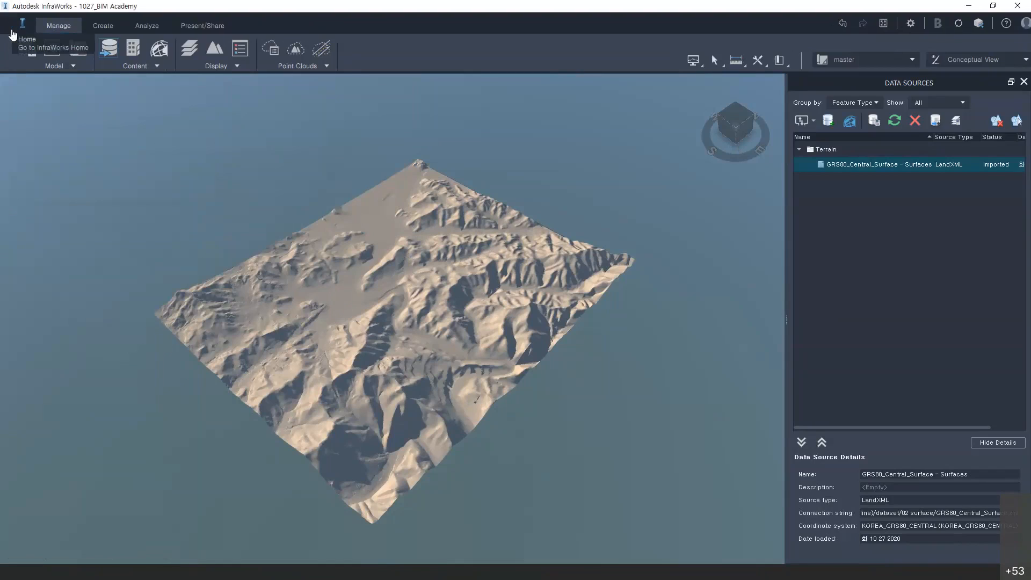
Step: Browse the dataset's 06 infraworks folder for an existing model without opening one, and reopen 1027_BIM Academy from the model overview
{"action": "left_click", "coordinate": [13, 33]}
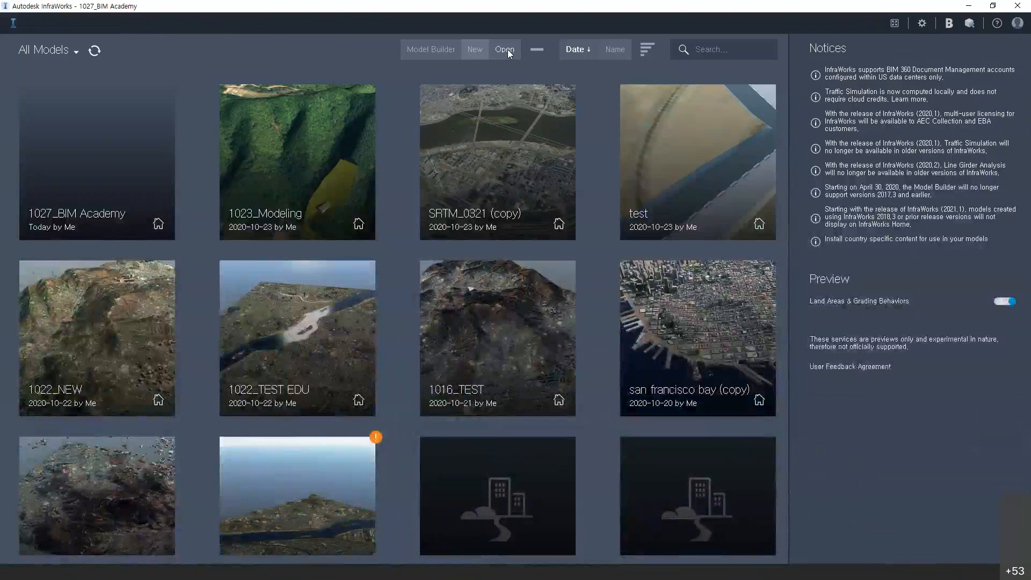
{"action": "left_click", "coordinate": [505, 50]}
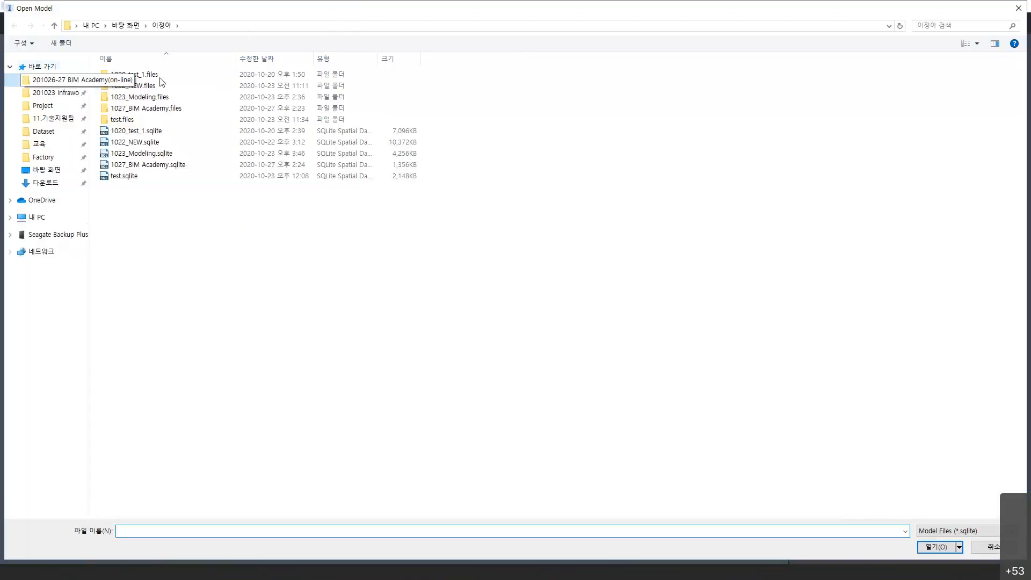
{"action": "left_click", "coordinate": [54, 79]}
{"action": "double_click", "coordinate": [129, 75]}
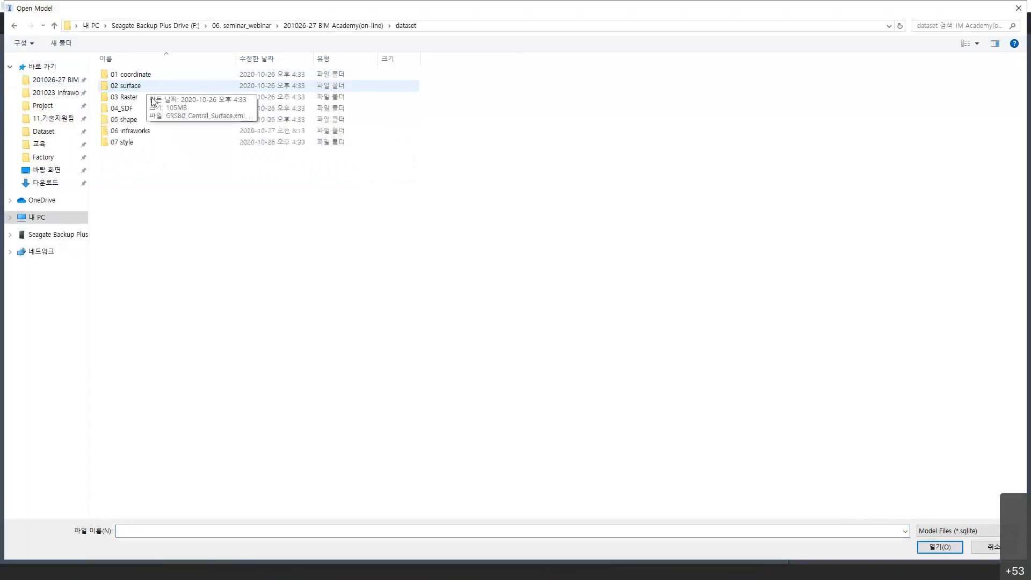
{"action": "double_click", "coordinate": [139, 133]}
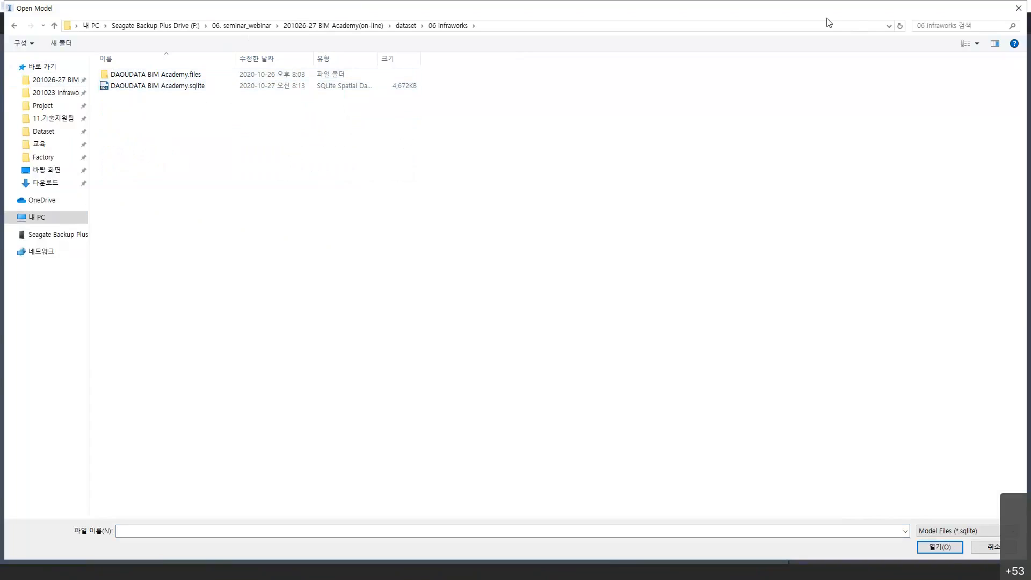
{"action": "key", "text": "Escape"}
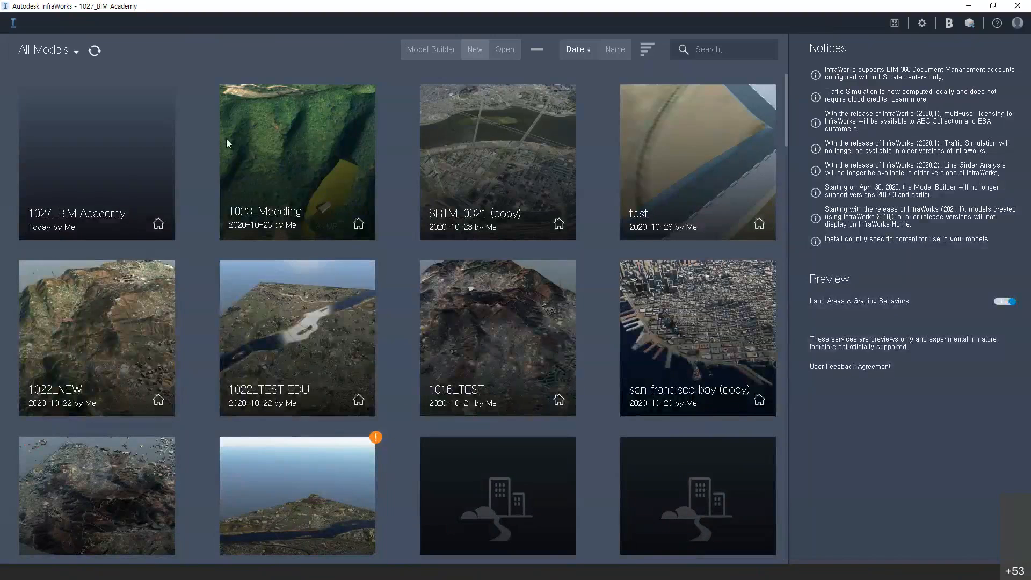
{"action": "mouse_move", "coordinate": [108, 177]}
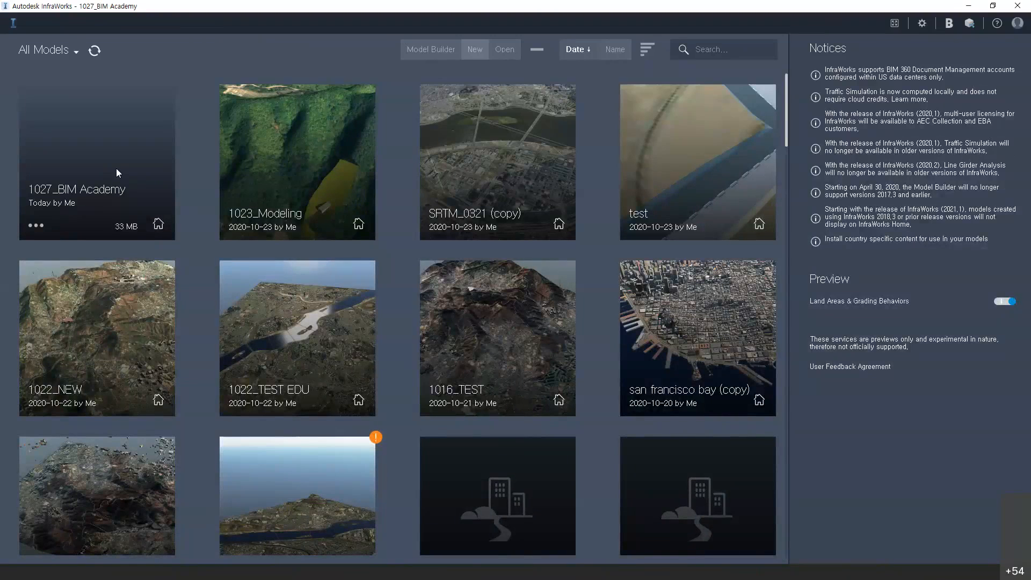
{"action": "left_click", "coordinate": [117, 169]}
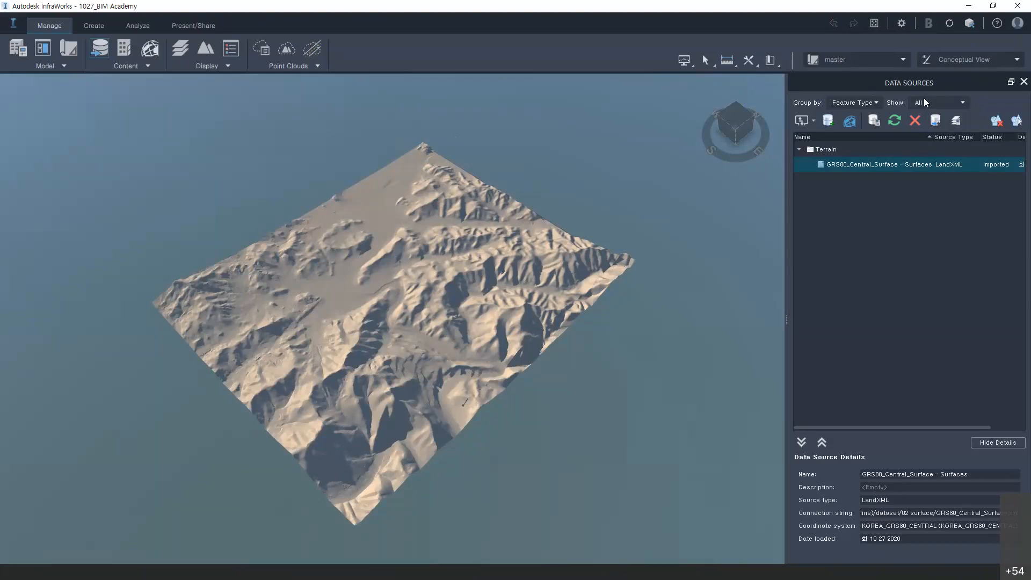
Step: Examine the relief of the imported terrain surface up close and as a whole from several directions
{"action": "middle_click_drag", "start_coordinate": [468, 376], "coordinate": [499, 339], "text": "shift"}
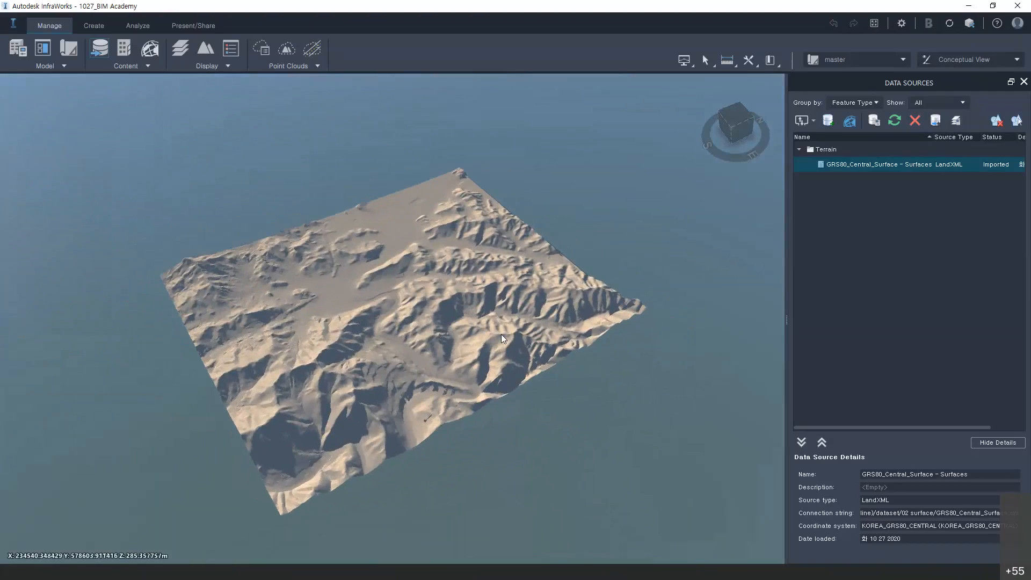
{"action": "scroll", "coordinate": [424, 314], "scroll_direction": "up", "scroll_amount": 6}
{"action": "middle_click_drag", "start_coordinate": [420, 291], "coordinate": [292, 347], "text": "shift"}
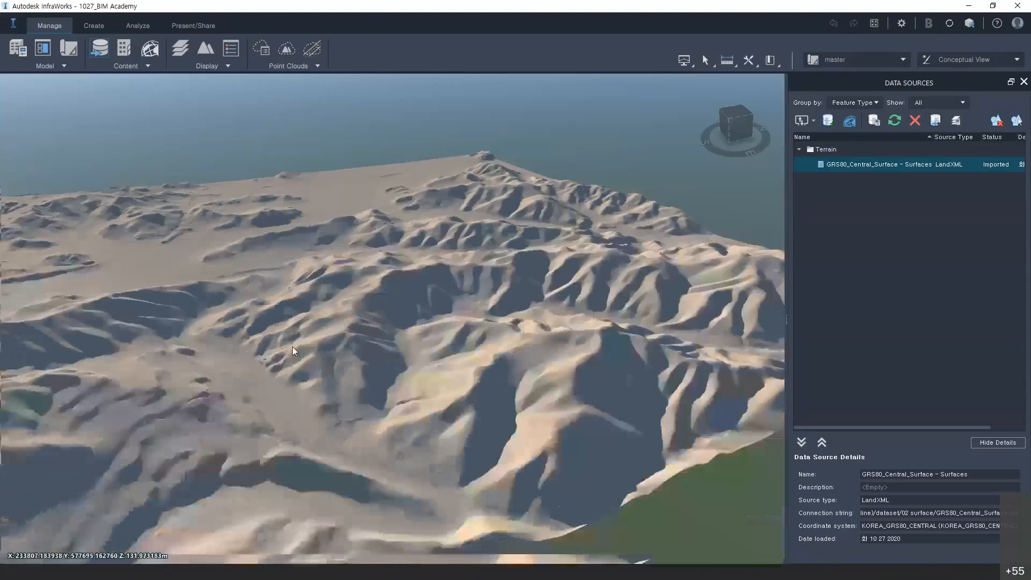
{"action": "scroll", "coordinate": [227, 357], "scroll_direction": "down", "scroll_amount": 3}
{"action": "middle_click_drag", "start_coordinate": [228, 358], "coordinate": [363, 362]}
{"action": "scroll", "coordinate": [447, 343], "scroll_direction": "up", "scroll_amount": 2}
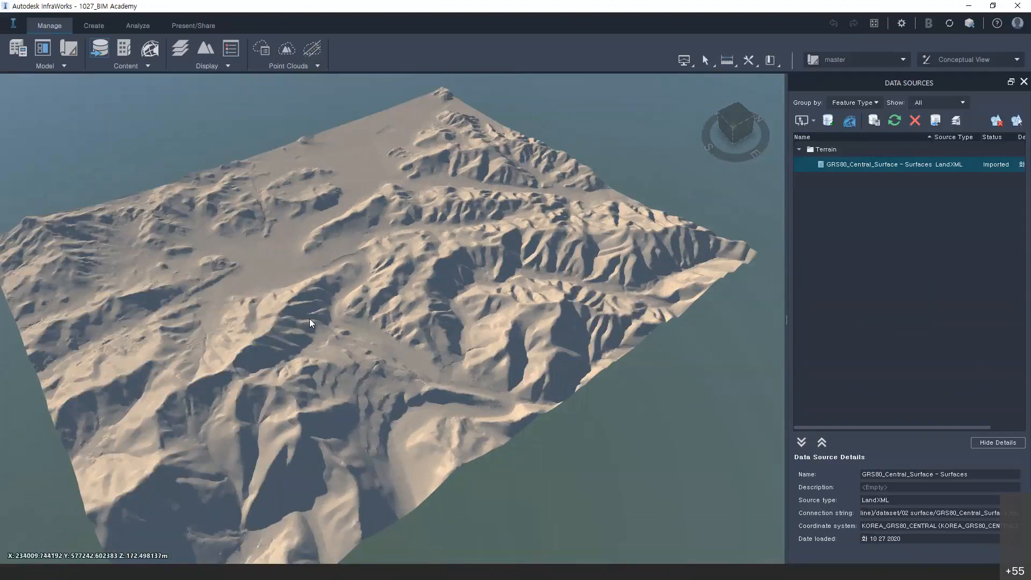
{"action": "left_click_drag", "start_coordinate": [310, 318], "coordinate": [353, 278]}
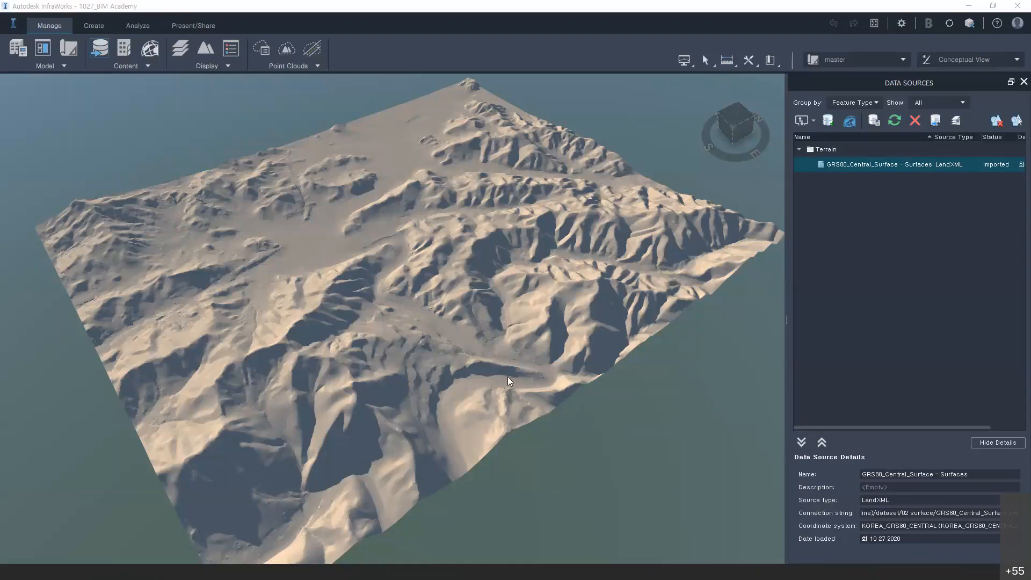
{"action": "scroll", "coordinate": [467, 311], "scroll_direction": "down", "scroll_amount": 3}
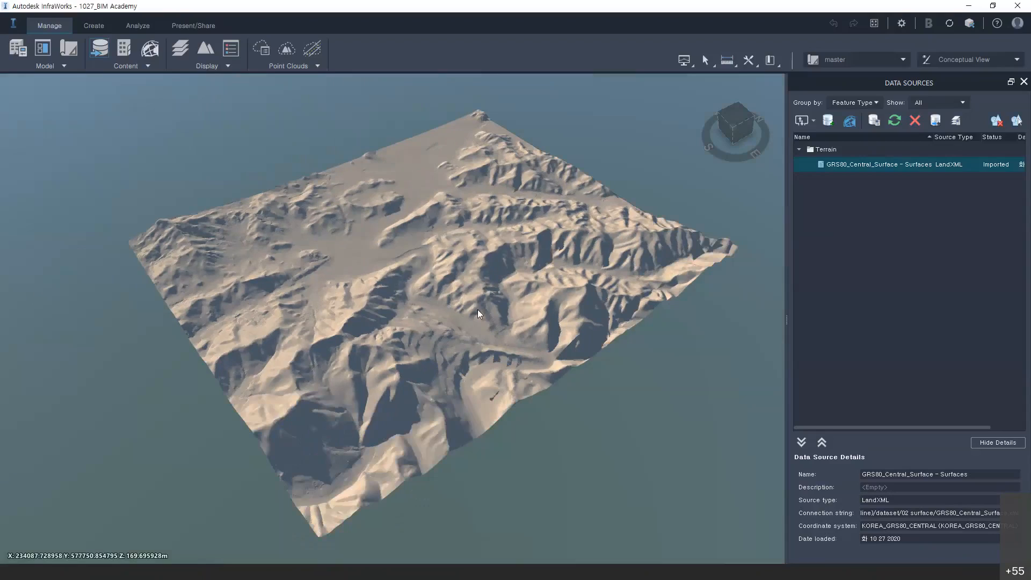
{"action": "left_click_drag", "start_coordinate": [465, 292], "coordinate": [438, 301]}
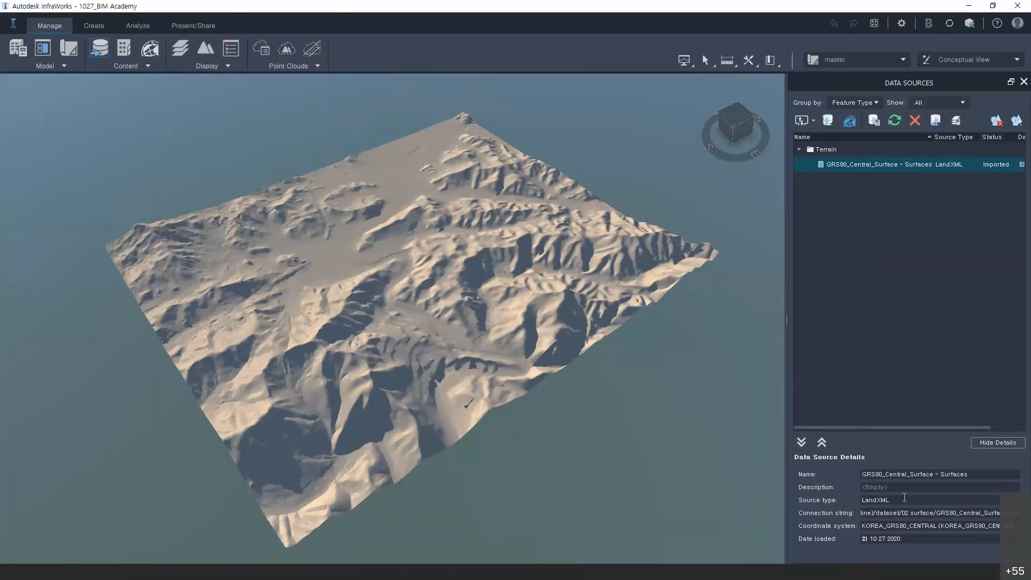
{"action": "left_click_drag", "start_coordinate": [481, 394], "coordinate": [459, 353]}
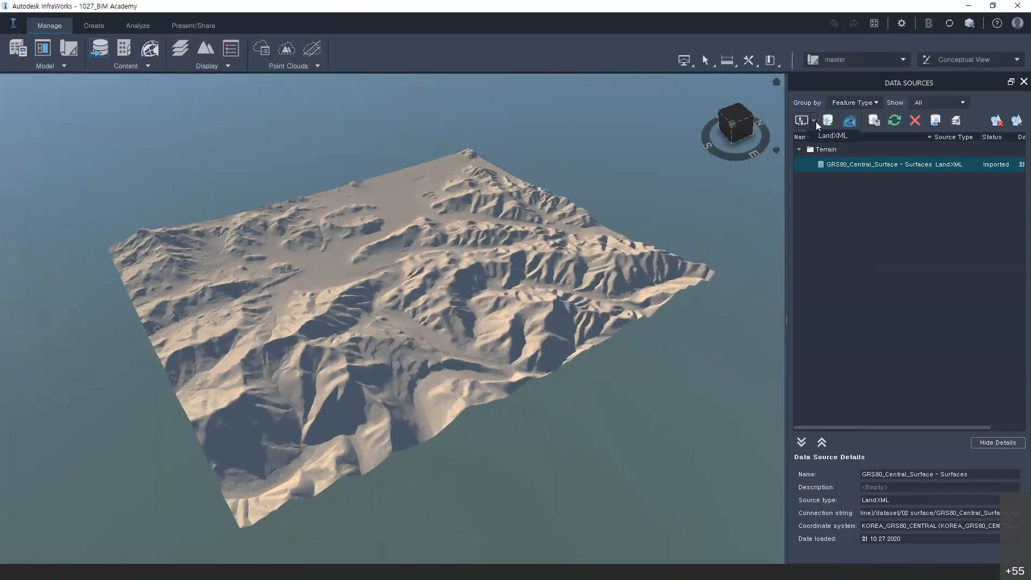
{"action": "left_click_drag", "start_coordinate": [428, 317], "coordinate": [482, 311]}
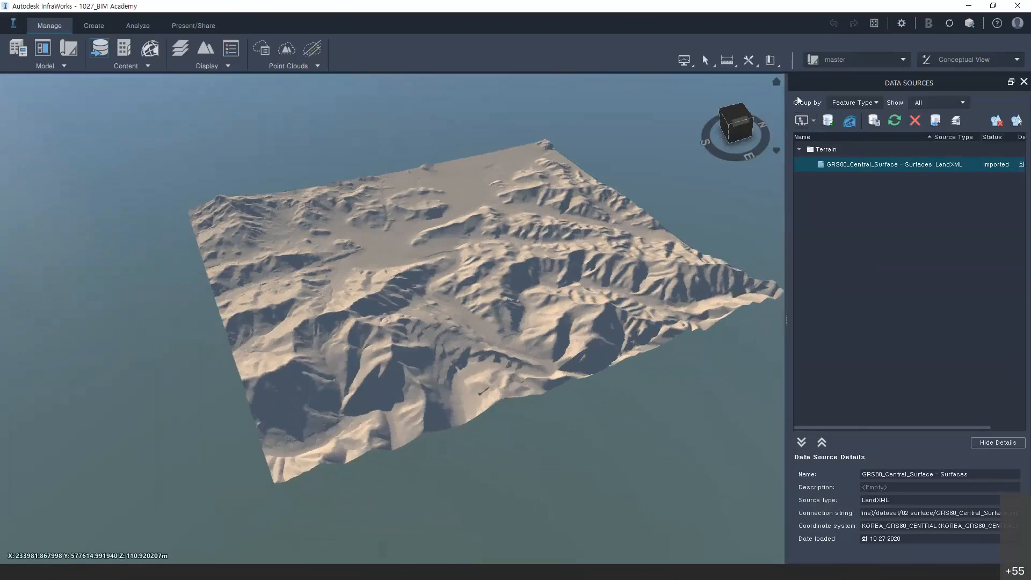
Step: Add the four (B060)정사영상_2014 TIF files (37702075s, 37702076s, 37702085s, 37702086s) from the dataset's 03 Raster folder as a Raster data source
{"action": "left_click", "coordinate": [815, 122]}
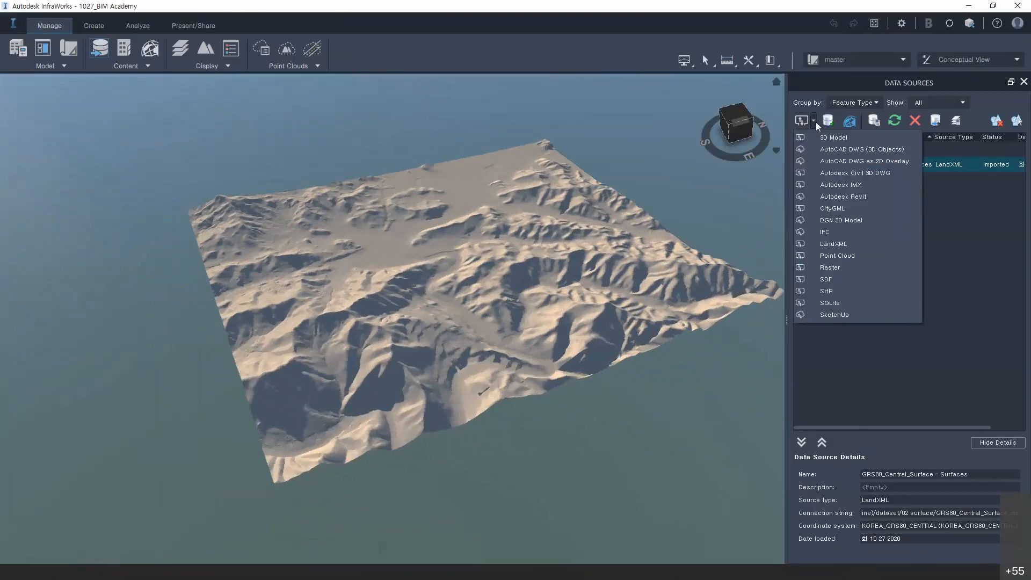
{"action": "left_click", "coordinate": [70, 572]}
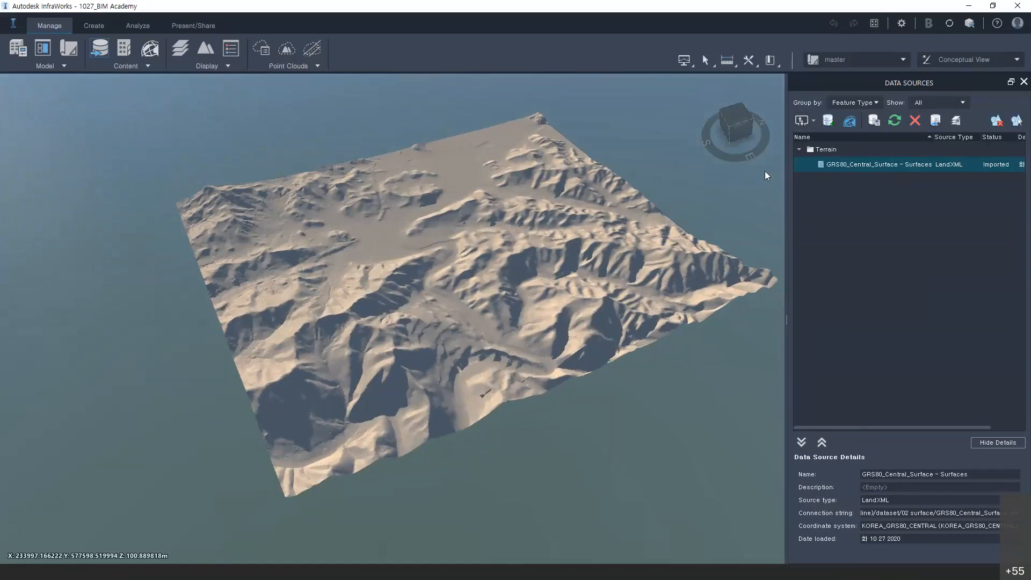
{"action": "left_click", "coordinate": [815, 120]}
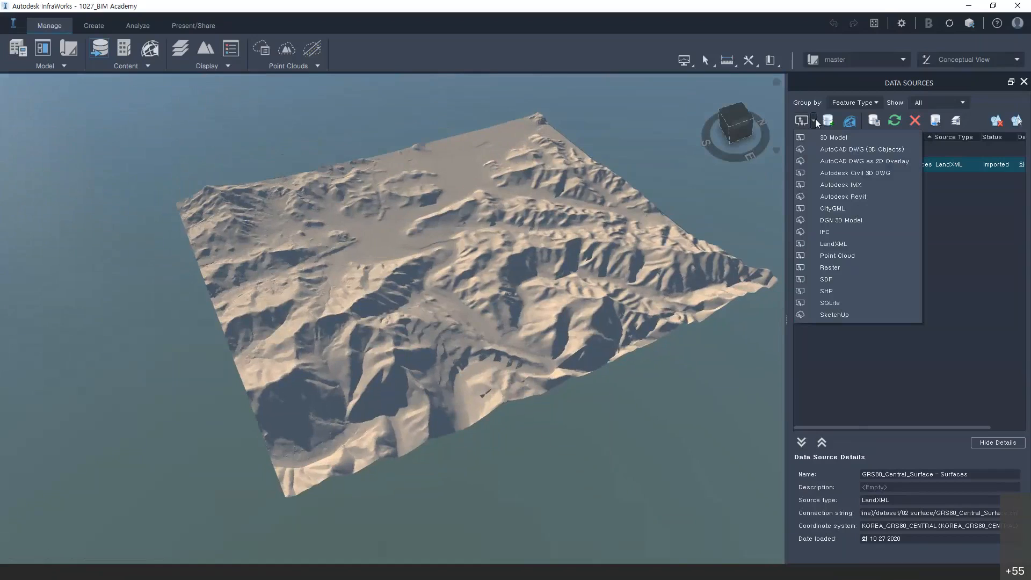
{"action": "left_click", "coordinate": [826, 269]}
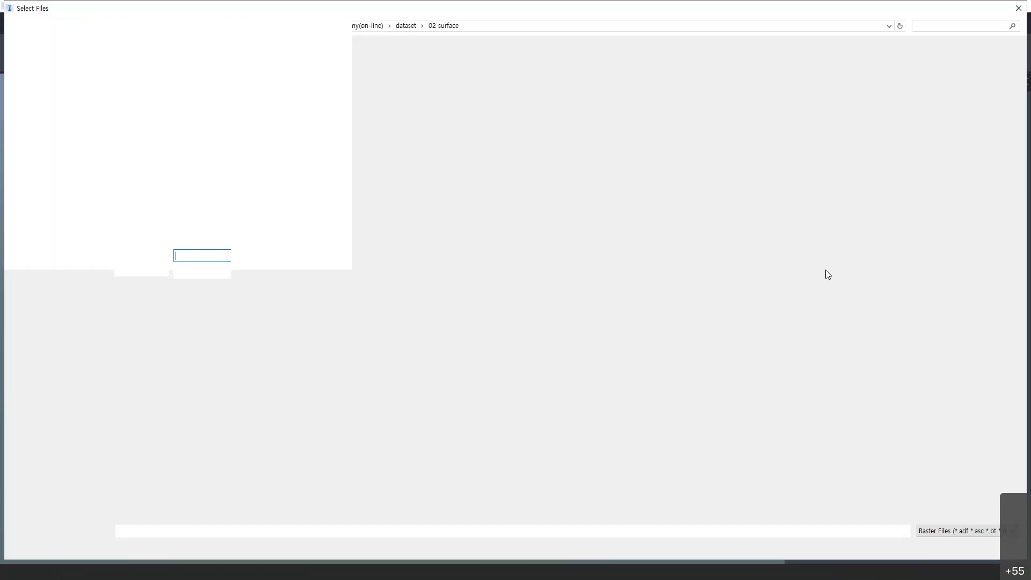
{"action": "left_click", "coordinate": [404, 26]}
{"action": "double_click", "coordinate": [138, 99]}
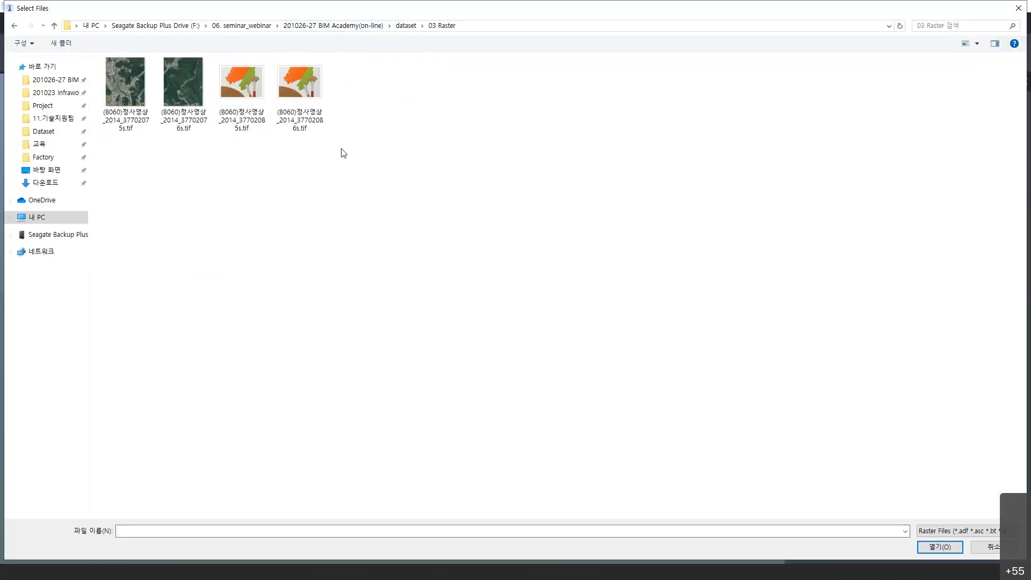
{"action": "left_click_drag", "start_coordinate": [375, 153], "coordinate": [129, 75]}
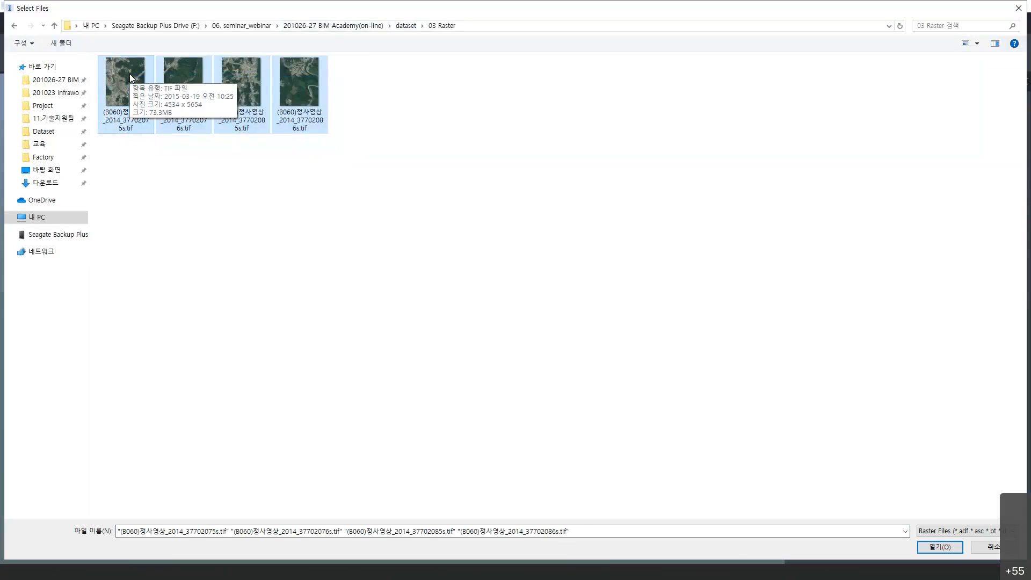
{"action": "left_click", "coordinate": [936, 547]}
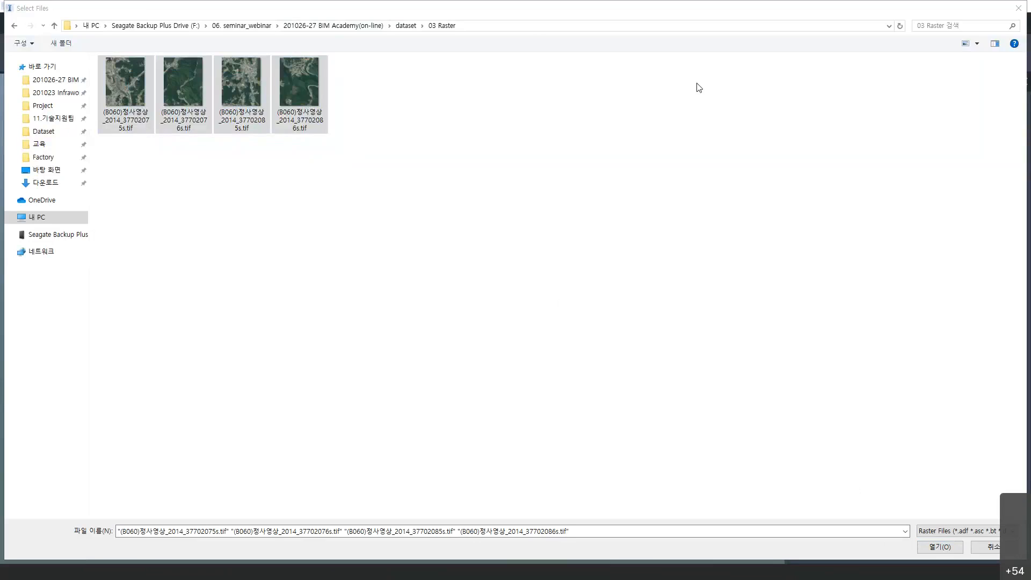
{"action": "left_click", "coordinate": [831, 15]}
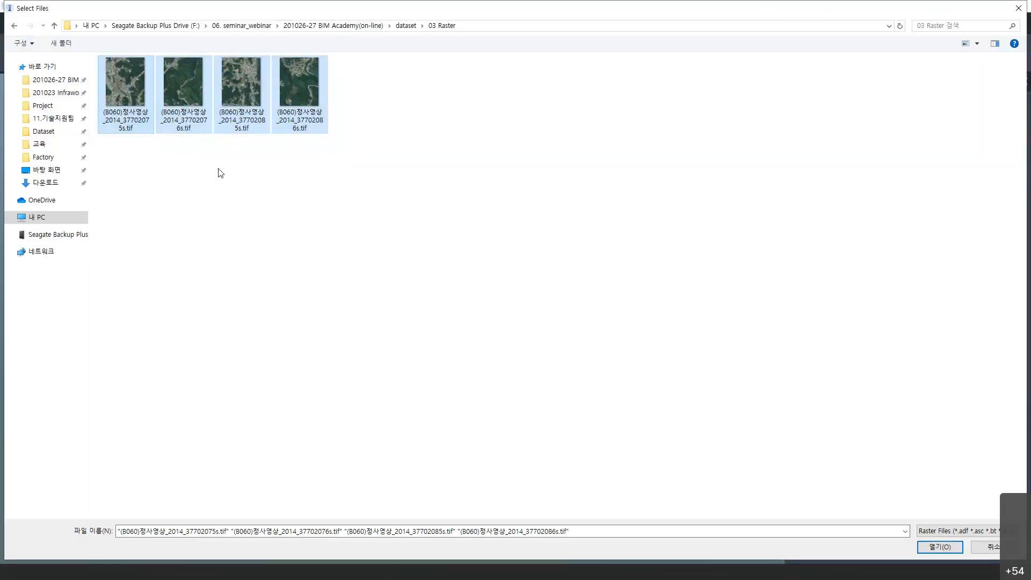
{"action": "left_click", "coordinate": [585, 531]}
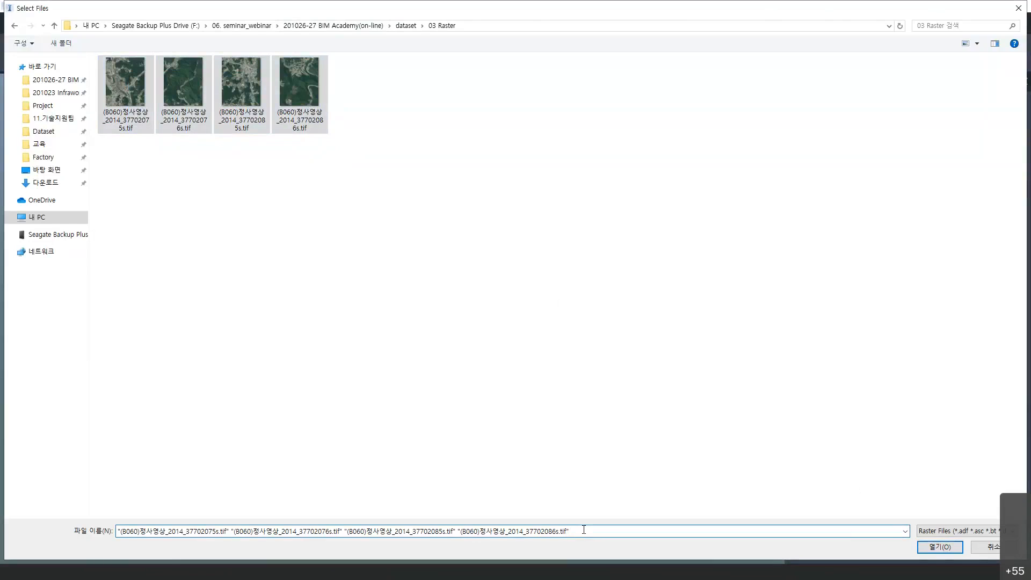
{"action": "key", "text": "Return"}
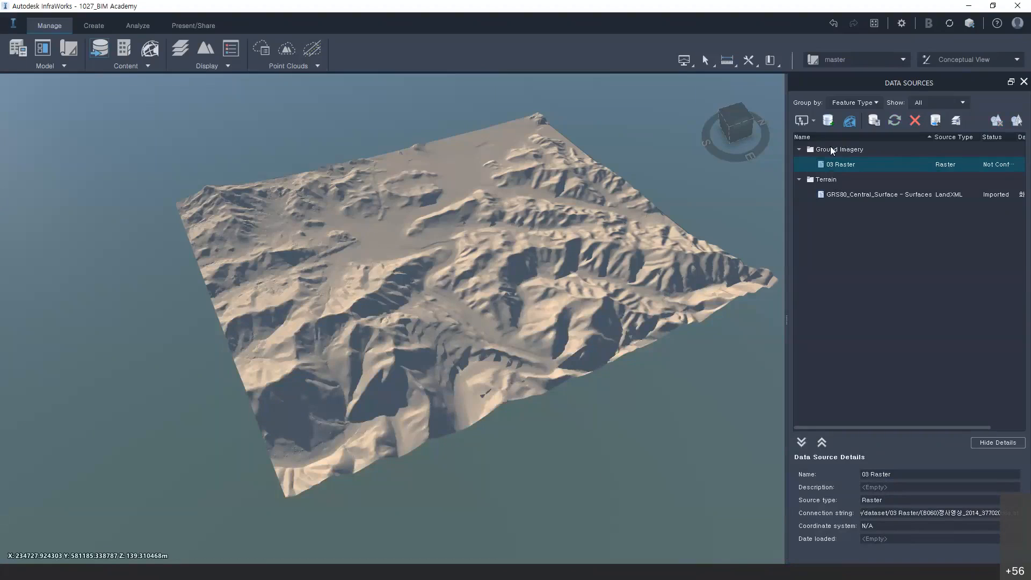
Step: Configure the 03 Raster ground imagery with coordinate system KOREA_GRS80_CENTRAL, keep Clip to Model Extent and RGB band mapping, and close and refresh it
{"action": "right_click", "coordinate": [851, 171]}
{"action": "left_click", "coordinate": [881, 177]}
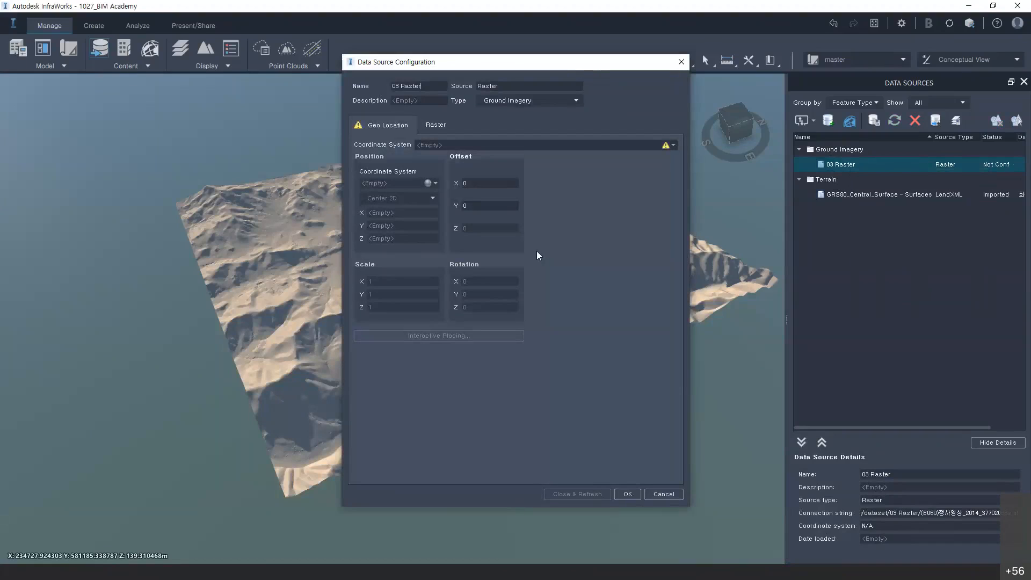
{"action": "left_click", "coordinate": [676, 144]}
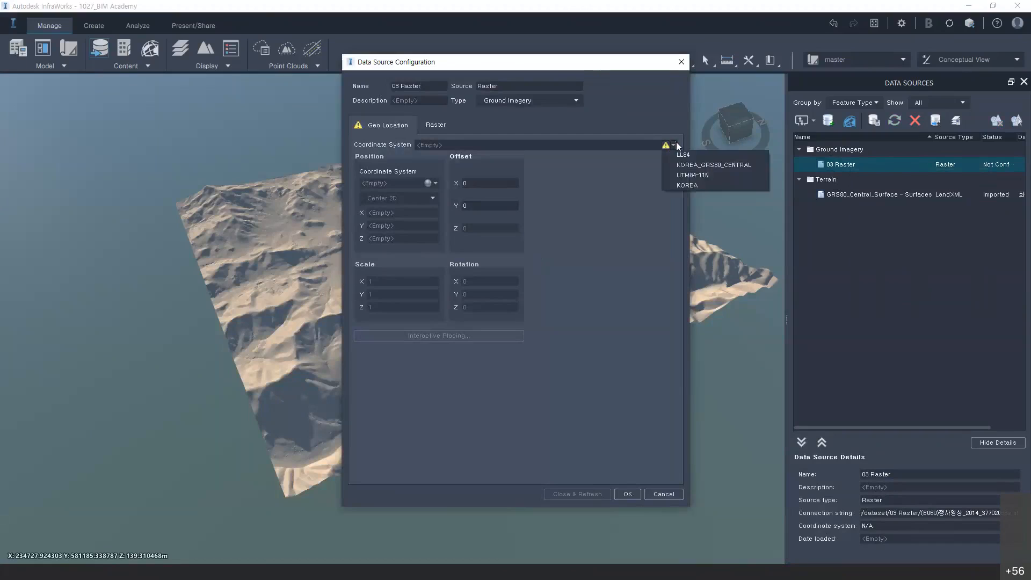
{"action": "left_click", "coordinate": [687, 160]}
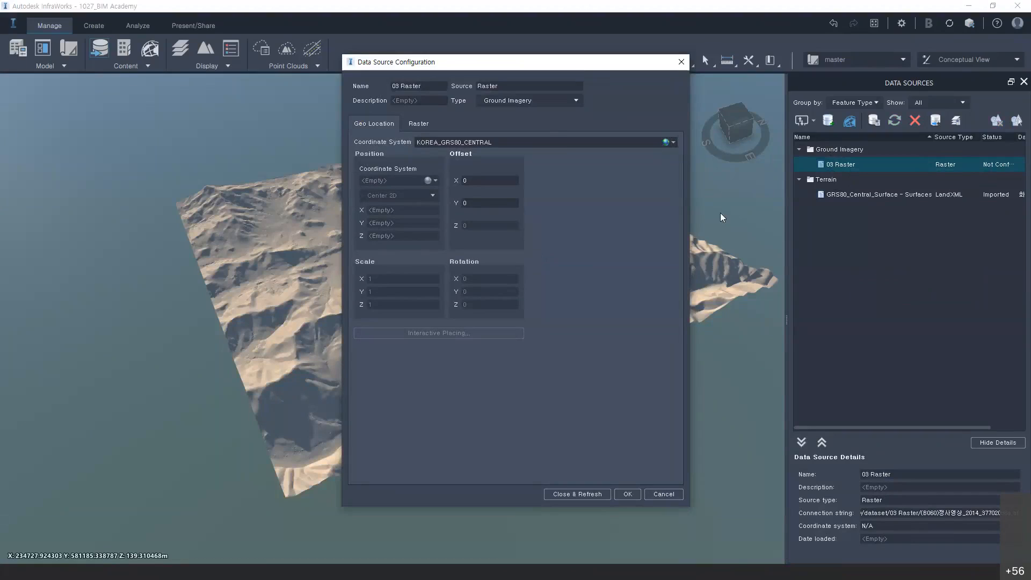
{"action": "left_click", "coordinate": [417, 123]}
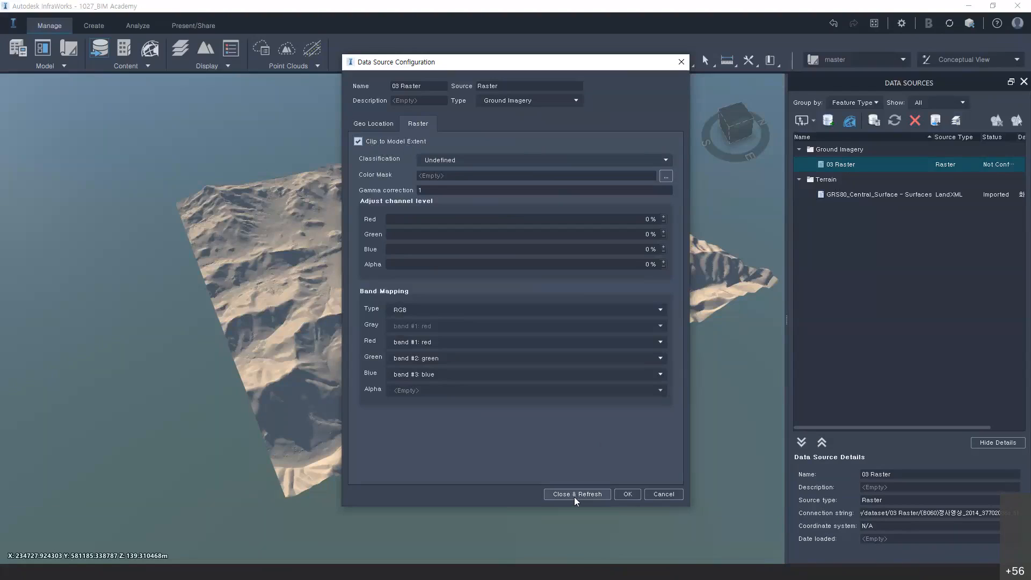
{"action": "left_click", "coordinate": [372, 125]}
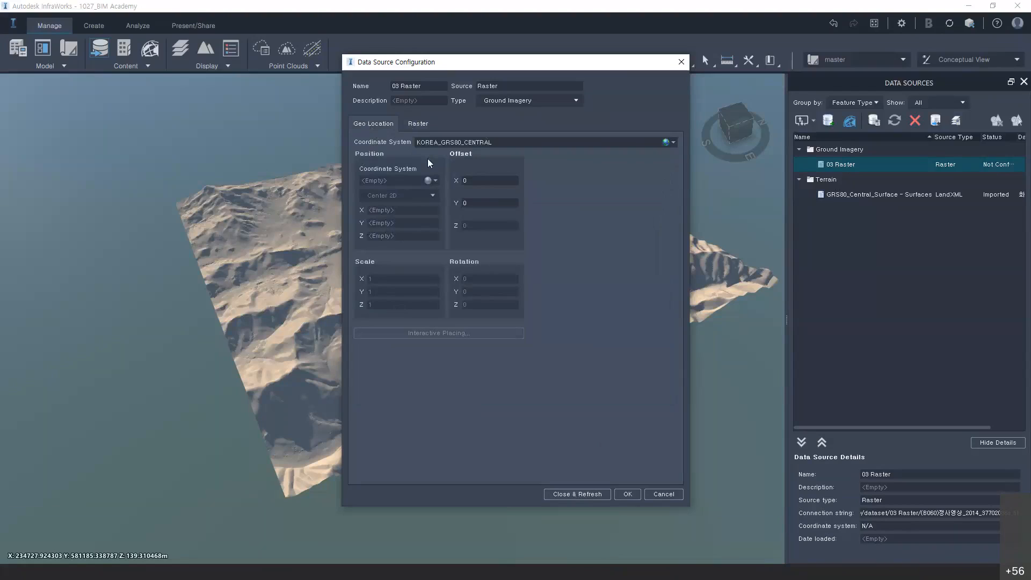
{"action": "left_click", "coordinate": [420, 127]}
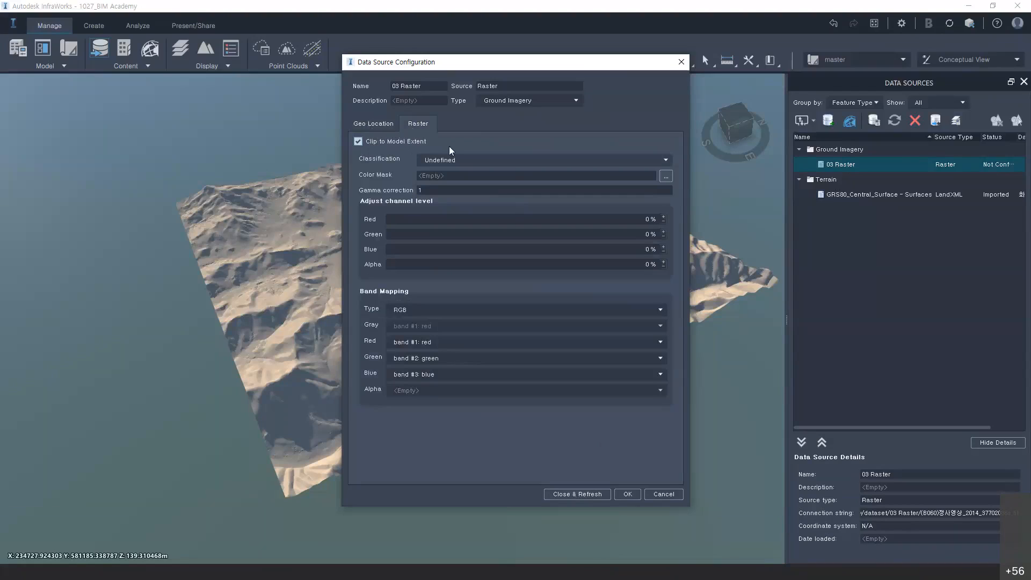
{"action": "left_click", "coordinate": [563, 493]}
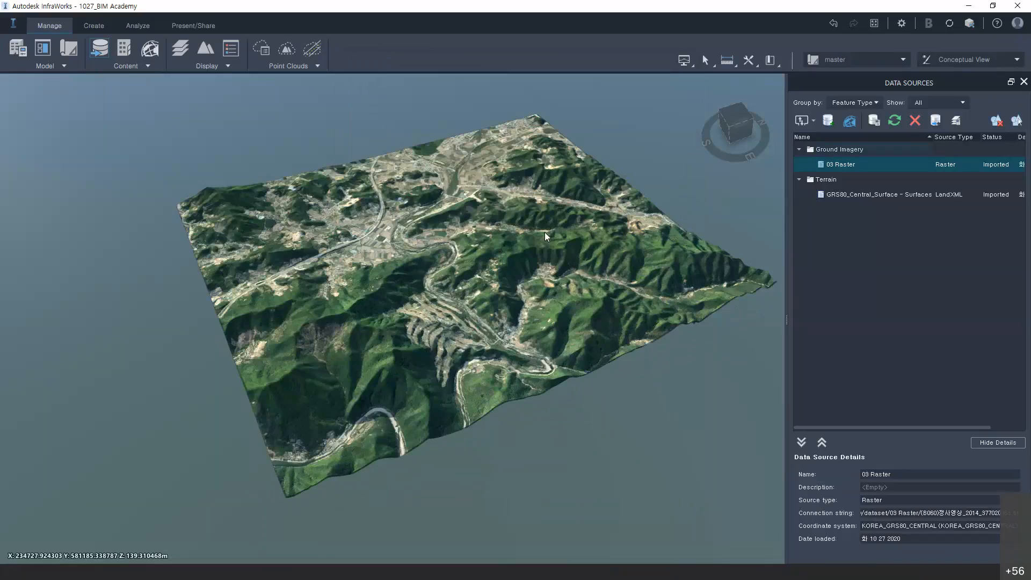
Step: Examine the aerial imagery draped over the terrain, both close up along the river valley and as a whole
{"action": "left_click_drag", "start_coordinate": [540, 263], "coordinate": [451, 256]}
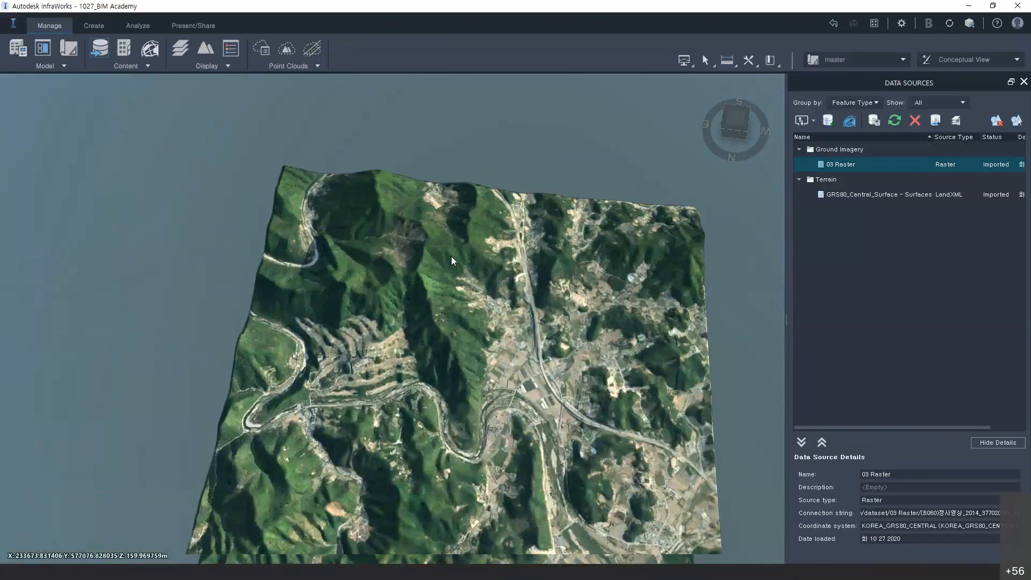
{"action": "scroll", "coordinate": [445, 338], "scroll_direction": "up", "scroll_amount": 3}
{"action": "scroll", "coordinate": [444, 338], "scroll_direction": "up", "scroll_amount": 3}
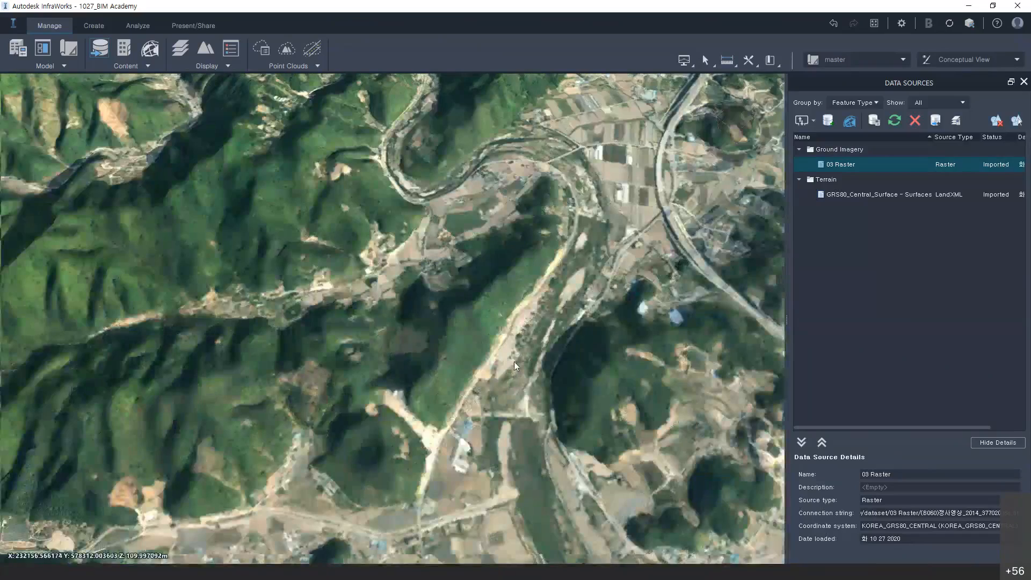
{"action": "left_click_drag", "start_coordinate": [514, 362], "coordinate": [376, 307]}
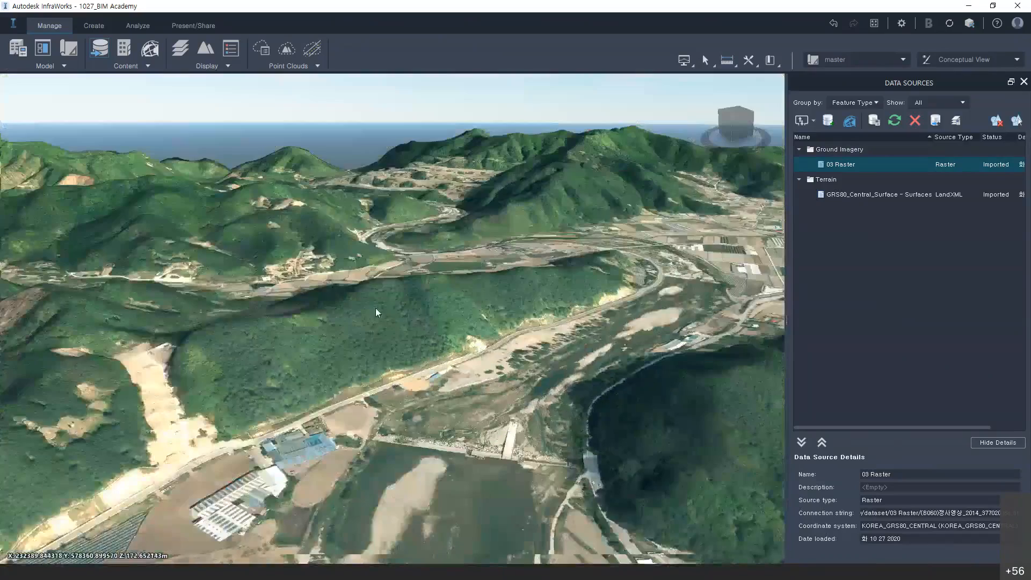
{"action": "left_click_drag", "start_coordinate": [438, 307], "coordinate": [359, 338]}
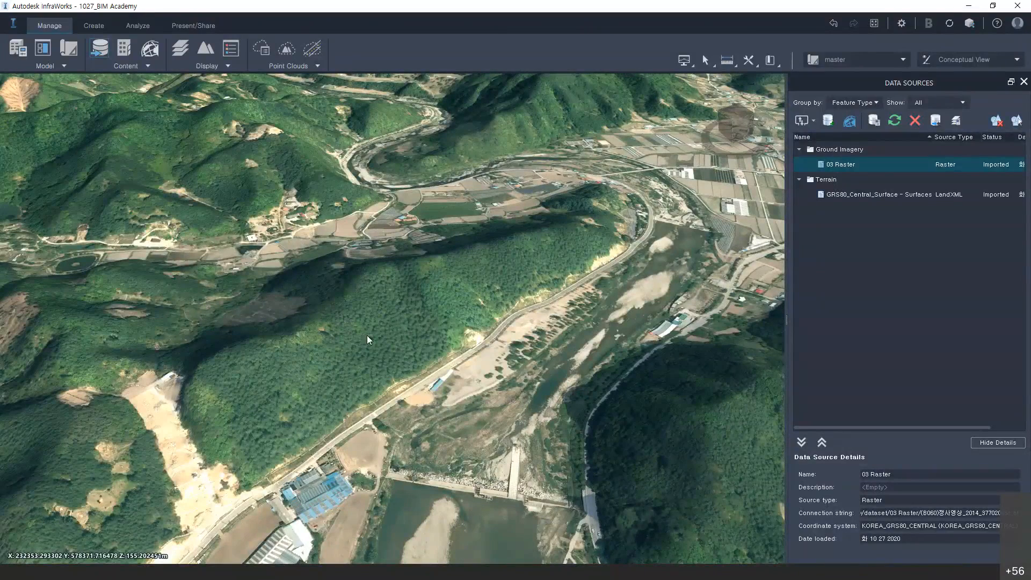
{"action": "left_click_drag", "start_coordinate": [367, 339], "coordinate": [371, 278]}
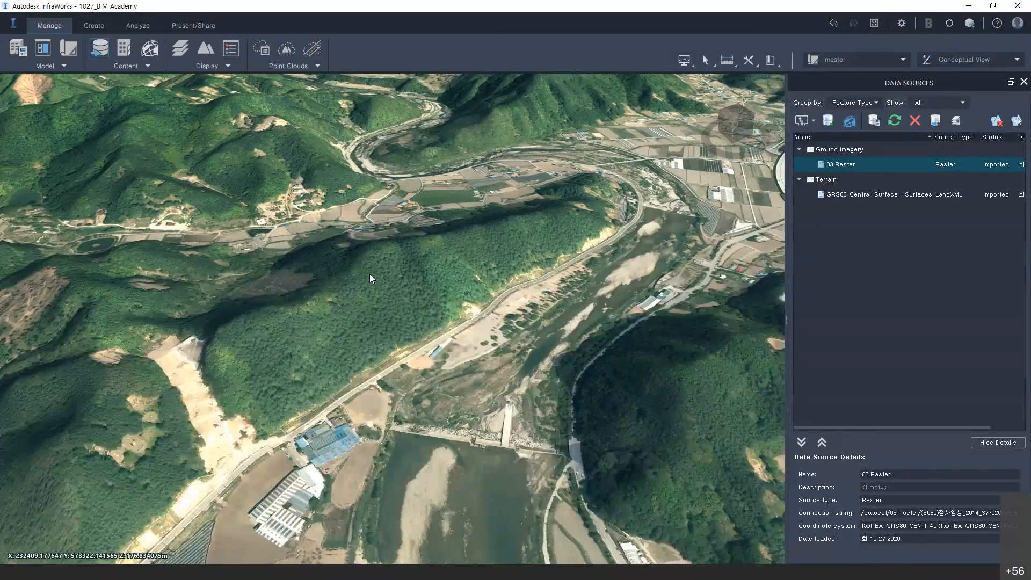
{"action": "scroll", "coordinate": [370, 273], "scroll_direction": "down", "scroll_amount": 5}
{"action": "scroll", "coordinate": [479, 243], "scroll_direction": "down", "scroll_amount": 5}
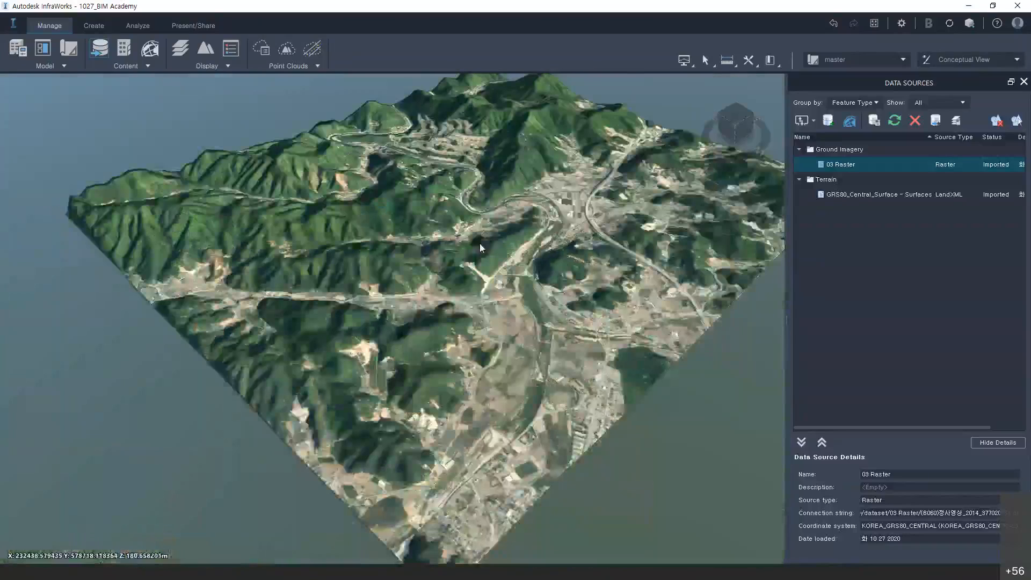
{"action": "scroll", "coordinate": [479, 243], "scroll_direction": "up", "scroll_amount": 2}
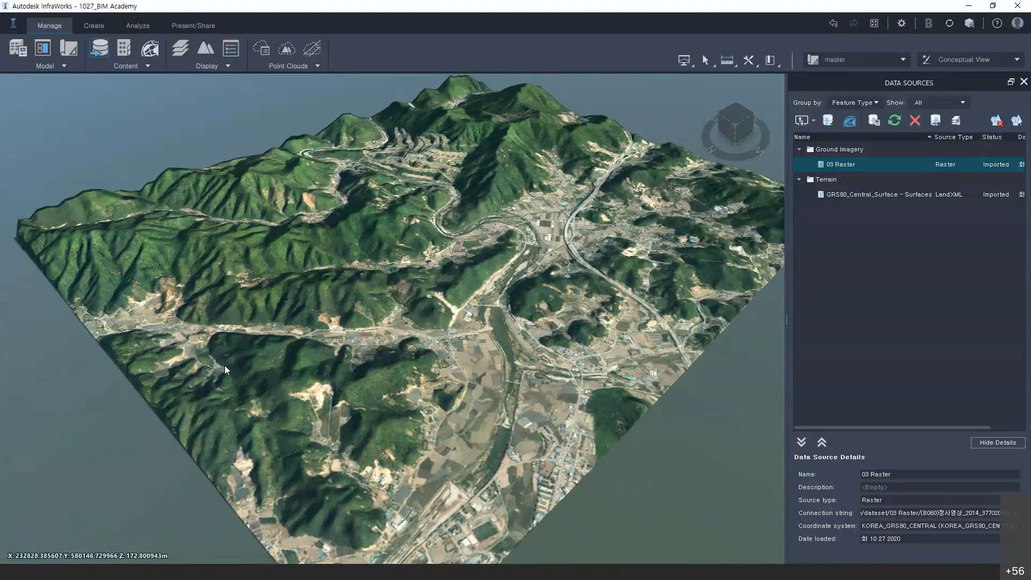
Step: Review the Bing Maps connection settings and available tile levels for a new data source, and close the dialog without connecting
{"action": "left_click", "coordinate": [828, 122]}
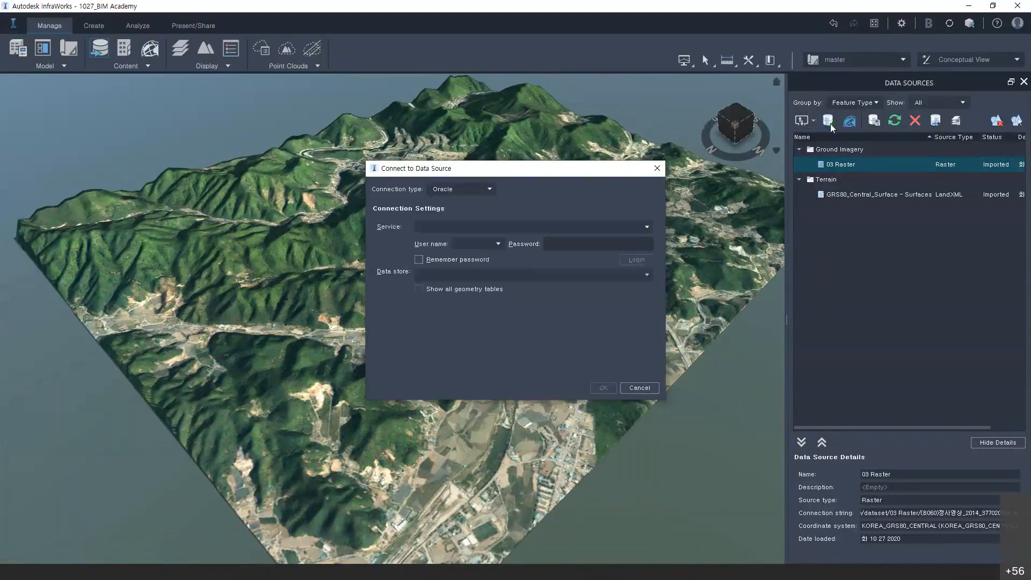
{"action": "left_click", "coordinate": [482, 194]}
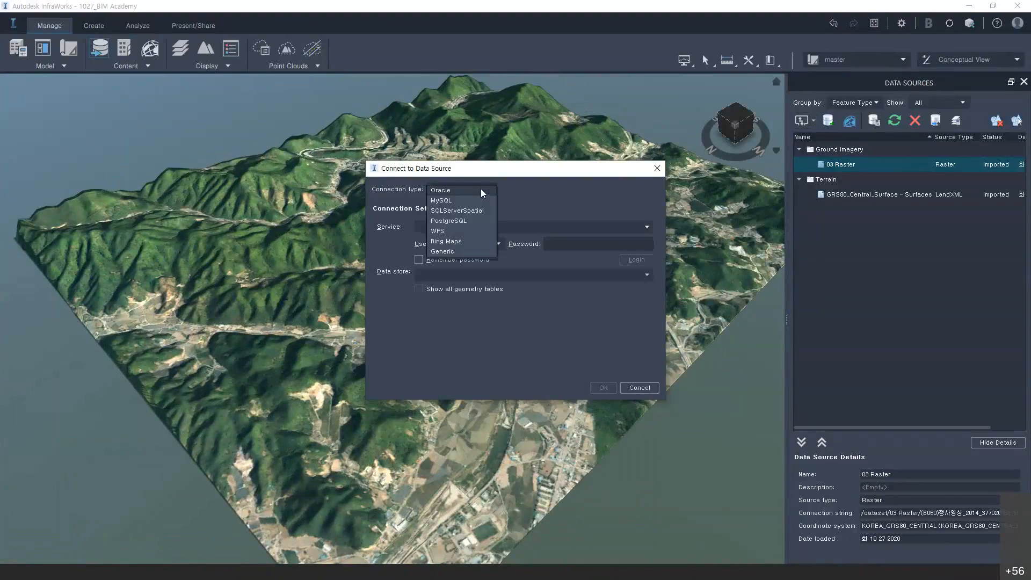
{"action": "left_click", "coordinate": [465, 241]}
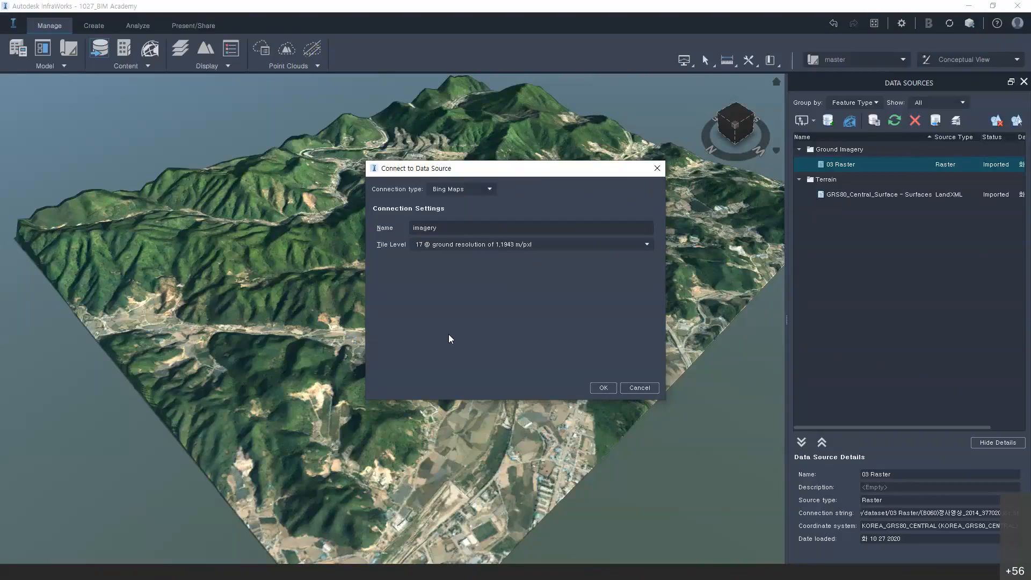
{"action": "left_click", "coordinate": [647, 244]}
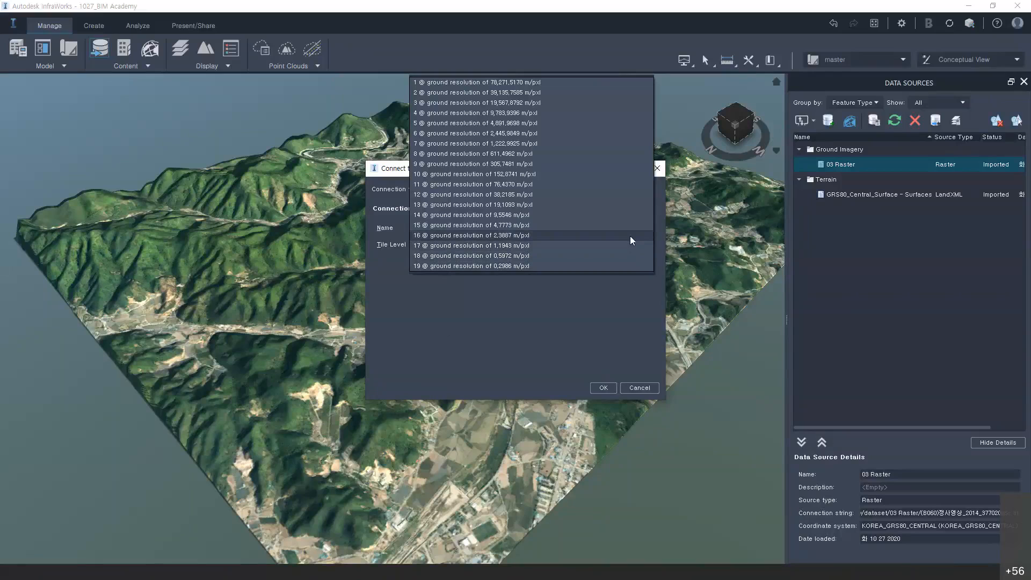
{"action": "left_click", "coordinate": [547, 351]}
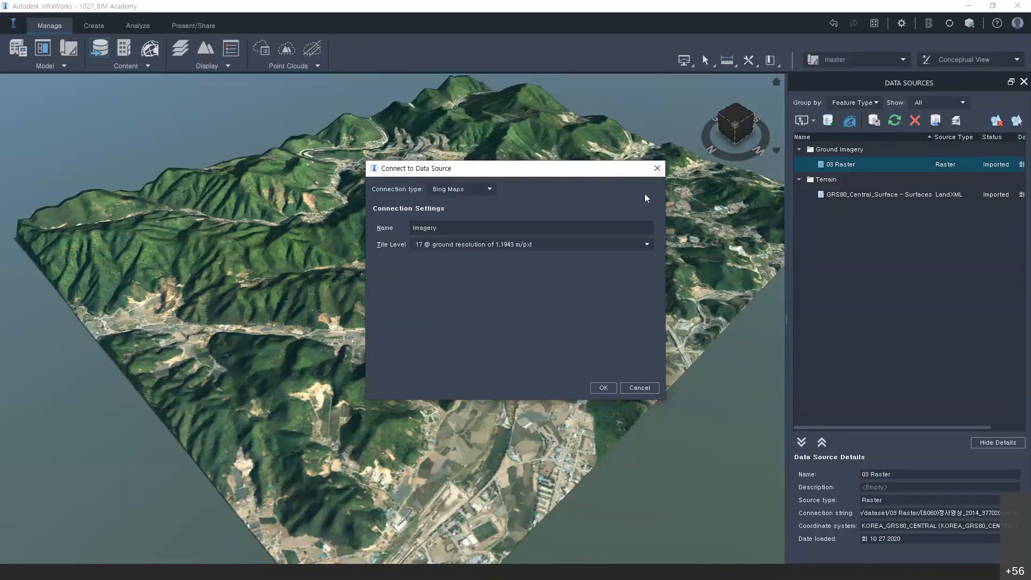
{"action": "left_click", "coordinate": [661, 173]}
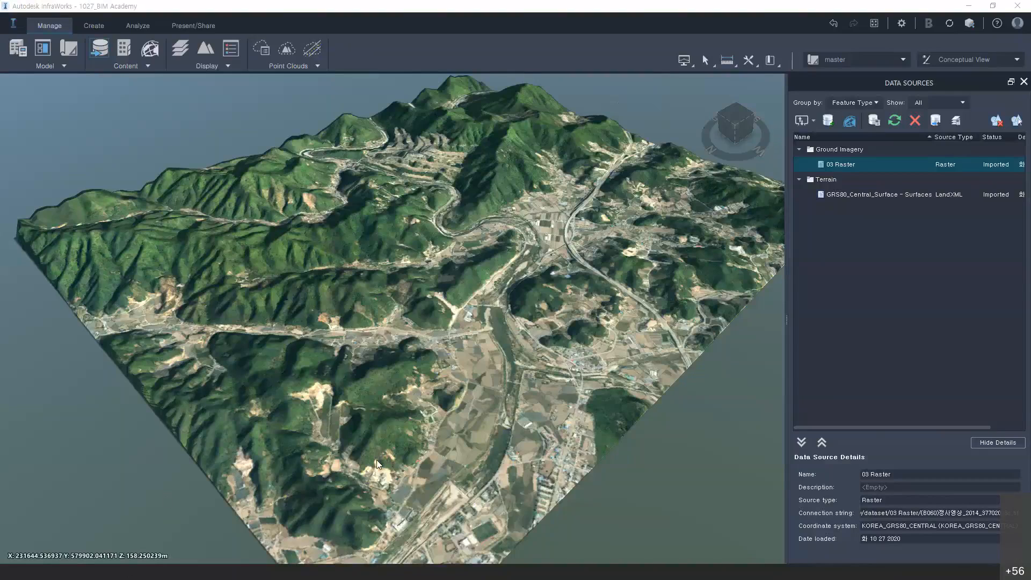
Step: Switch to Civil 3D, start MAPIMPORT and browse to the 04_SDF folder inside the 201026-27 BIM Academy(on-line) dataset
{"action": "left_click", "coordinate": [124, 535]}
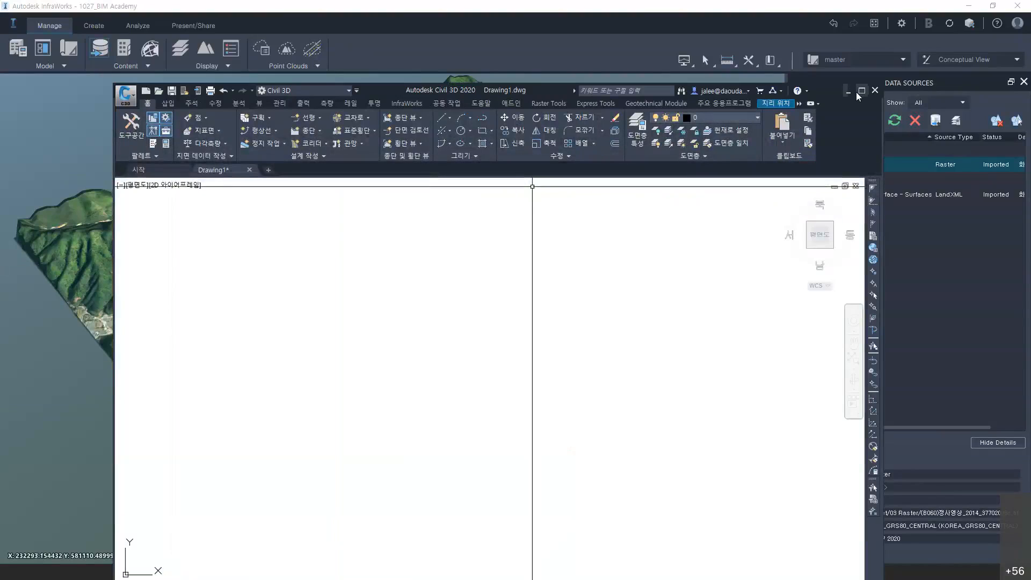
{"action": "left_click", "coordinate": [860, 91]}
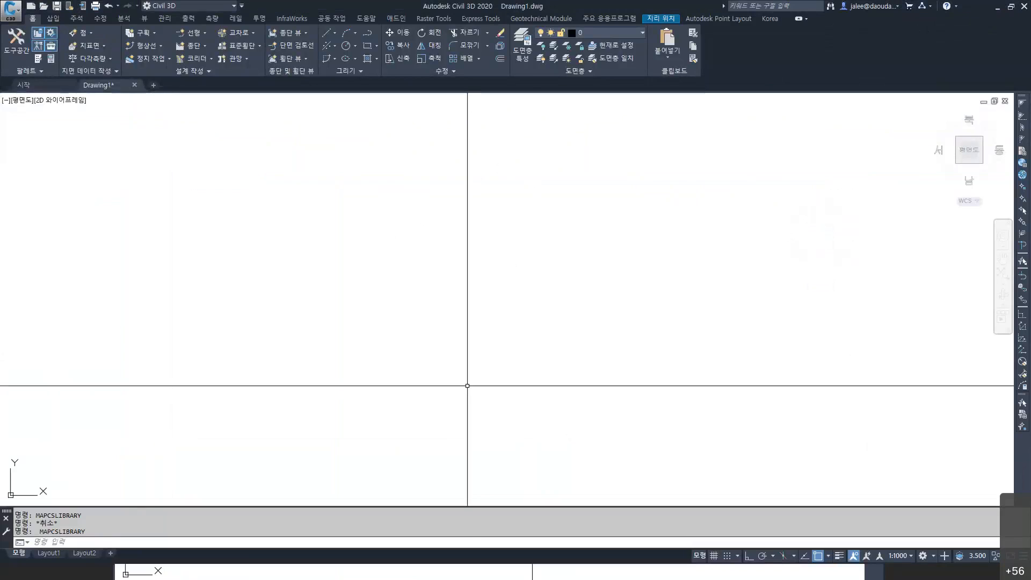
{"action": "type", "text": "MAP"}
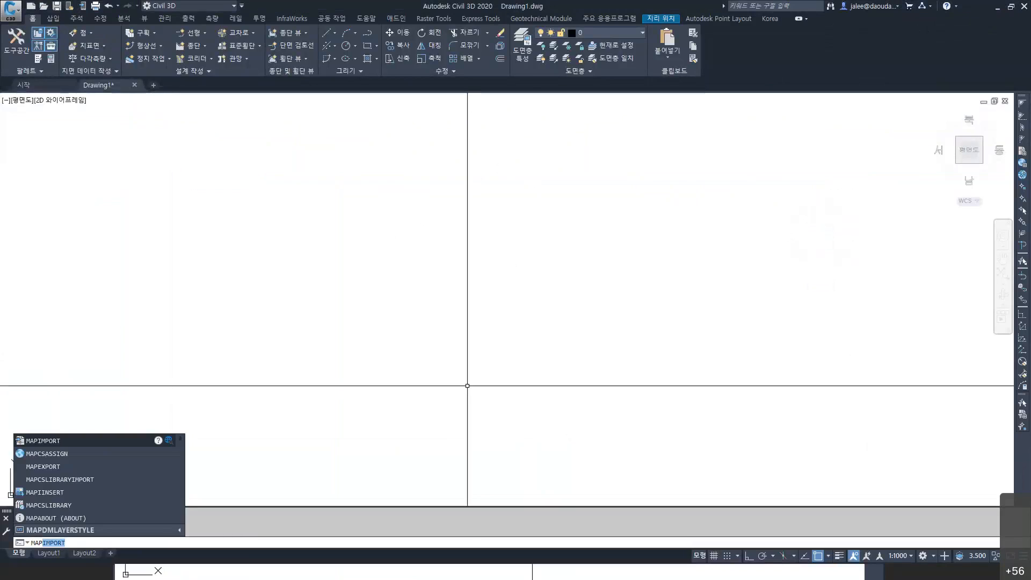
{"action": "key", "text": "Return"}
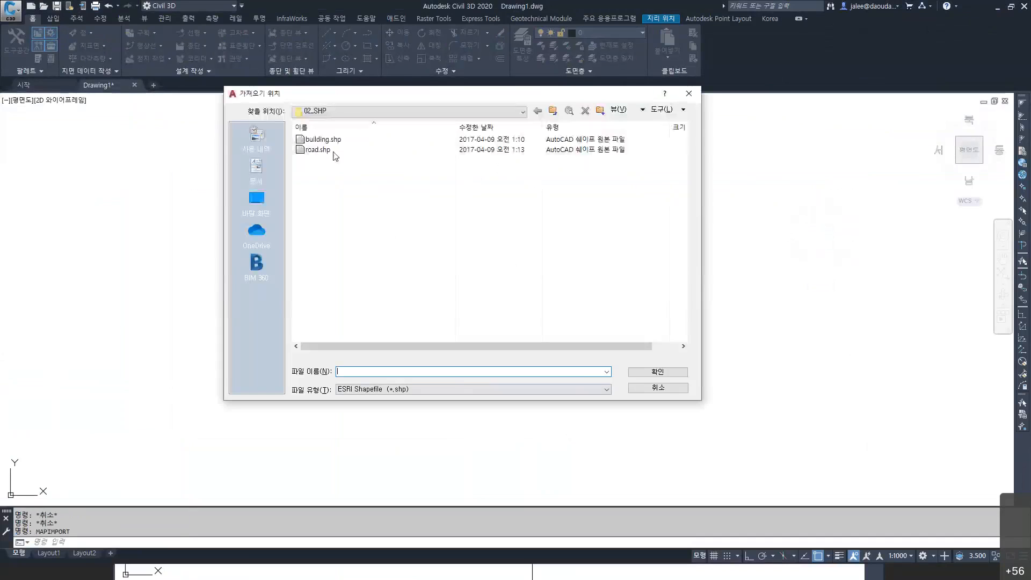
{"action": "left_click", "coordinate": [358, 110]}
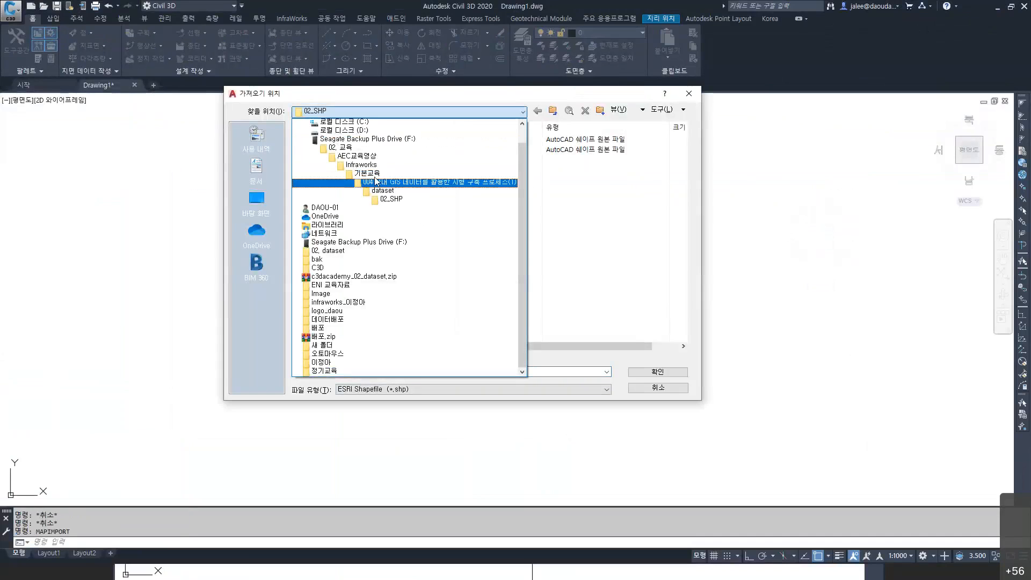
{"action": "left_click", "coordinate": [365, 140]}
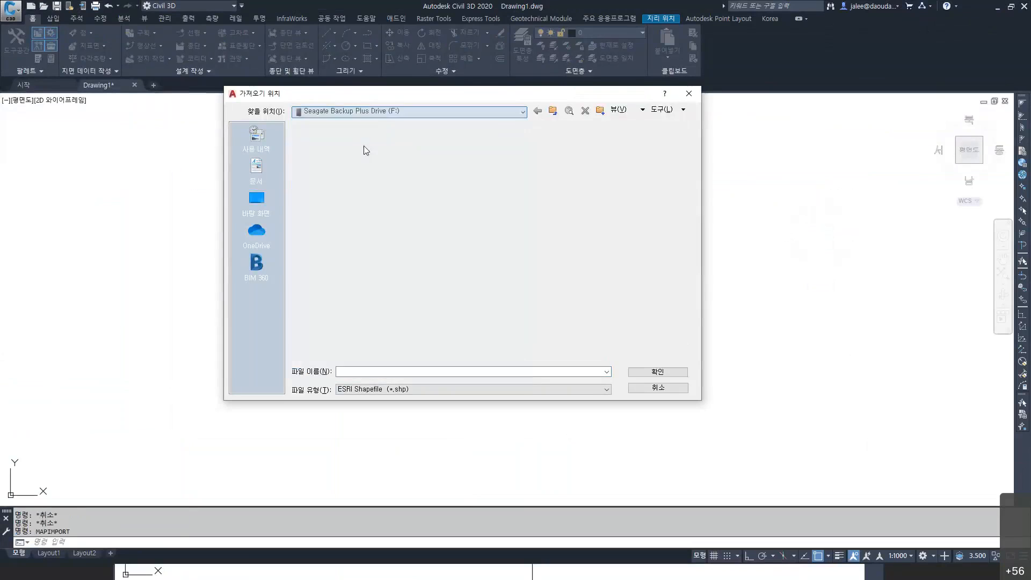
{"action": "double_click", "coordinate": [349, 201]}
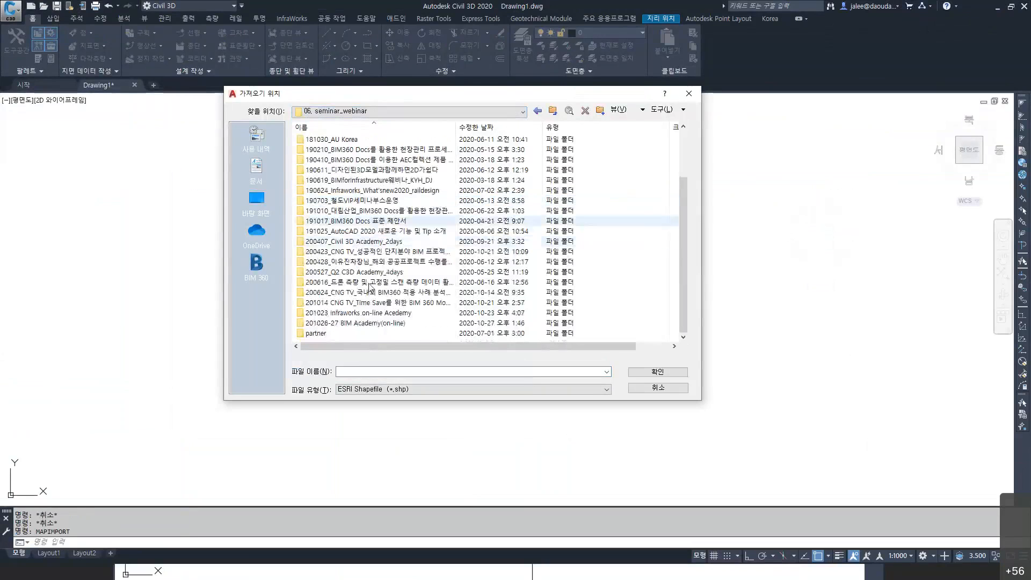
{"action": "double_click", "coordinate": [359, 328]}
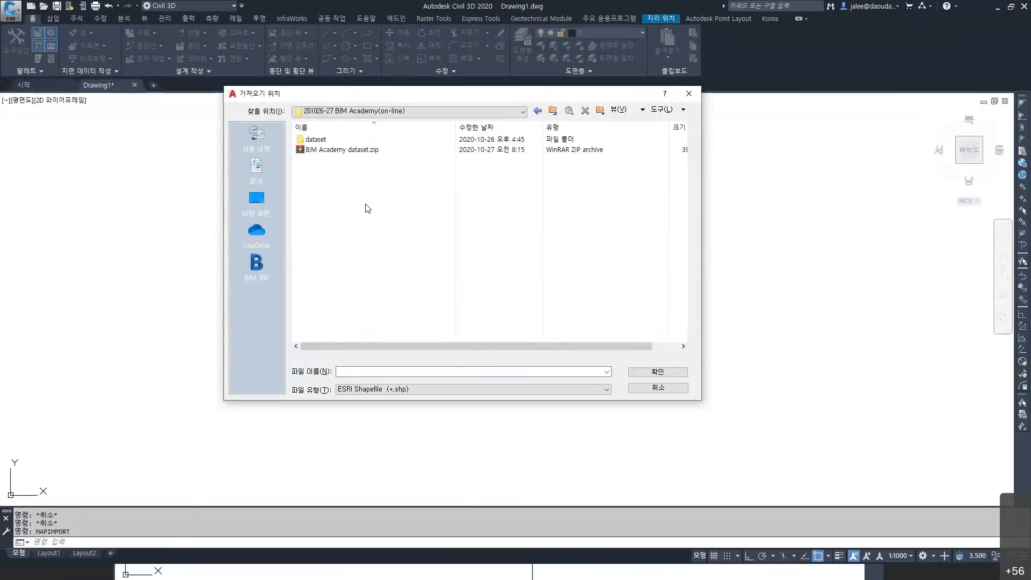
{"action": "double_click", "coordinate": [317, 139]}
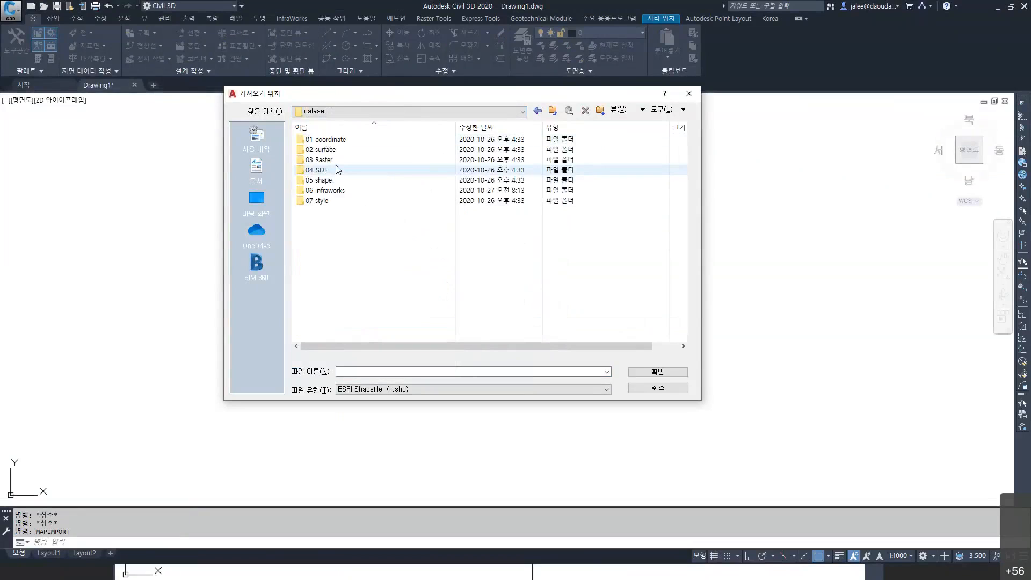
{"action": "double_click", "coordinate": [336, 166]}
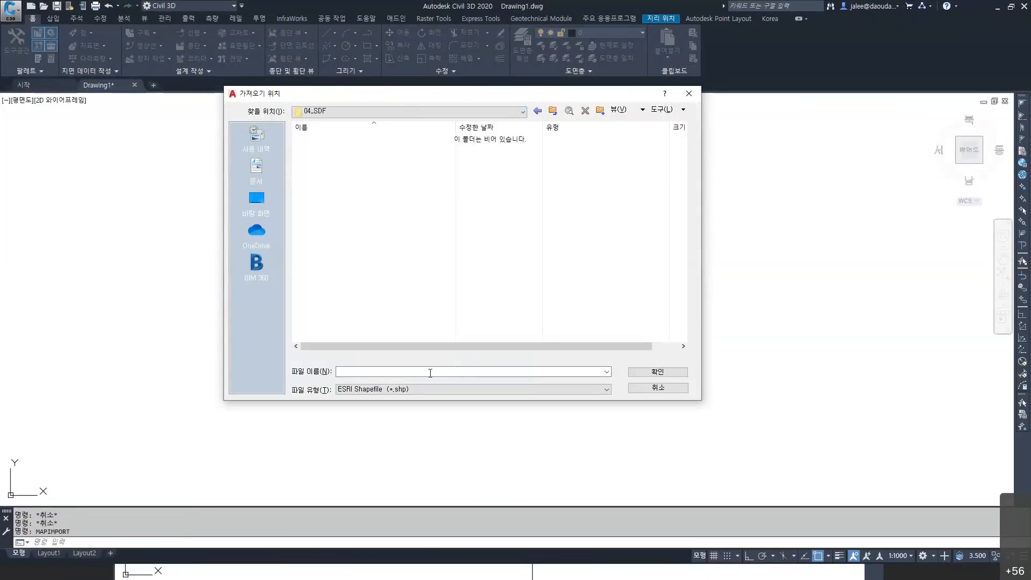
Step: Import river.sdf as an Autodesk SDF file with polygons brought in as closed polylines
{"action": "left_click", "coordinate": [423, 389]}
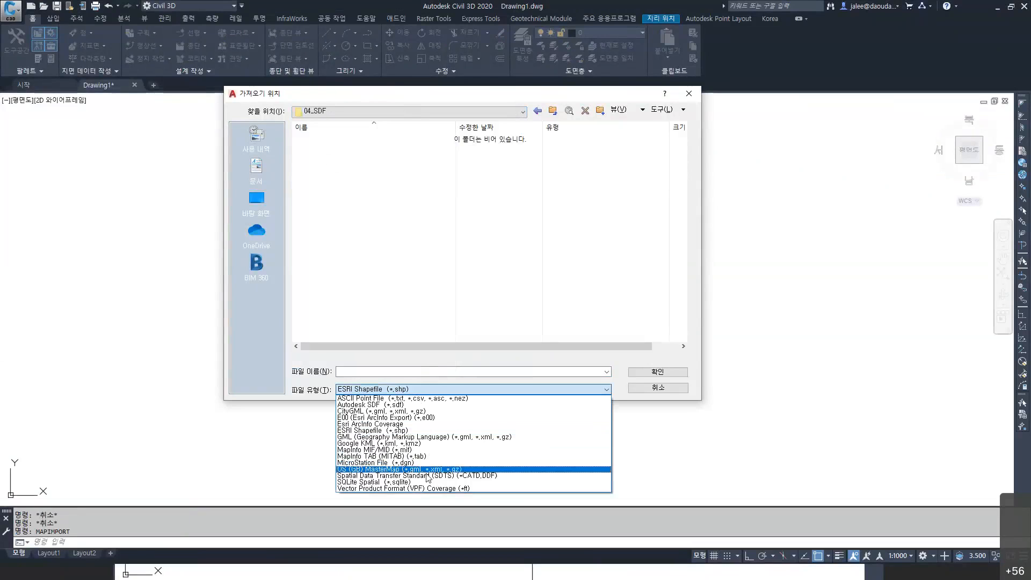
{"action": "left_click", "coordinate": [422, 405]}
{"action": "left_click", "coordinate": [316, 141]}
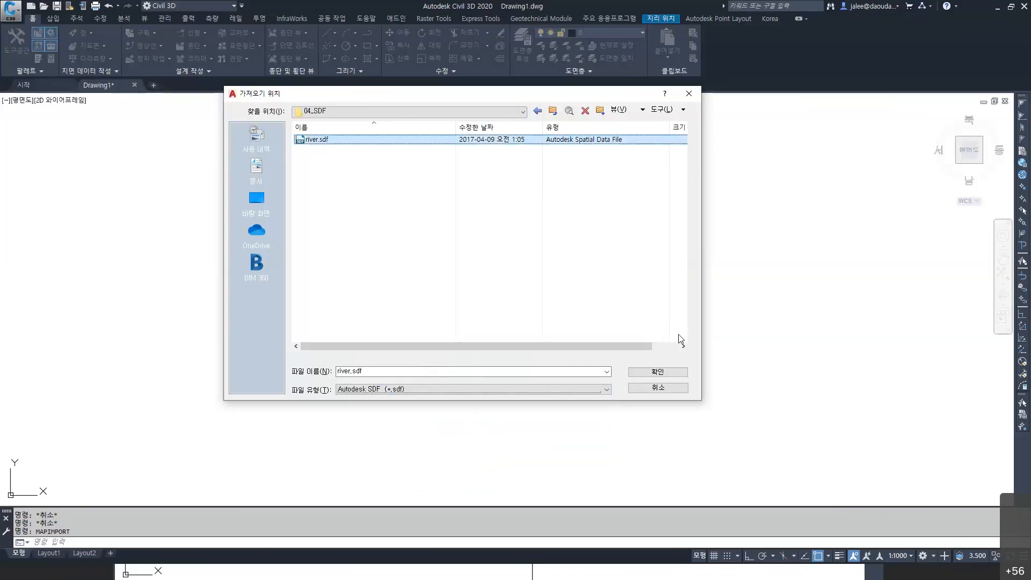
{"action": "left_click", "coordinate": [662, 372]}
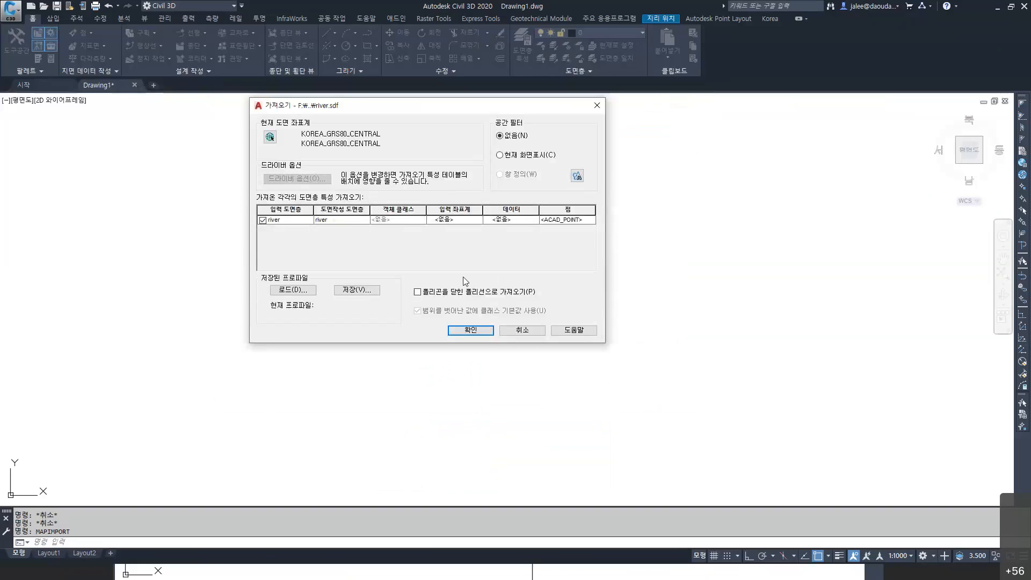
{"action": "left_click", "coordinate": [440, 293]}
{"action": "left_click", "coordinate": [463, 330]}
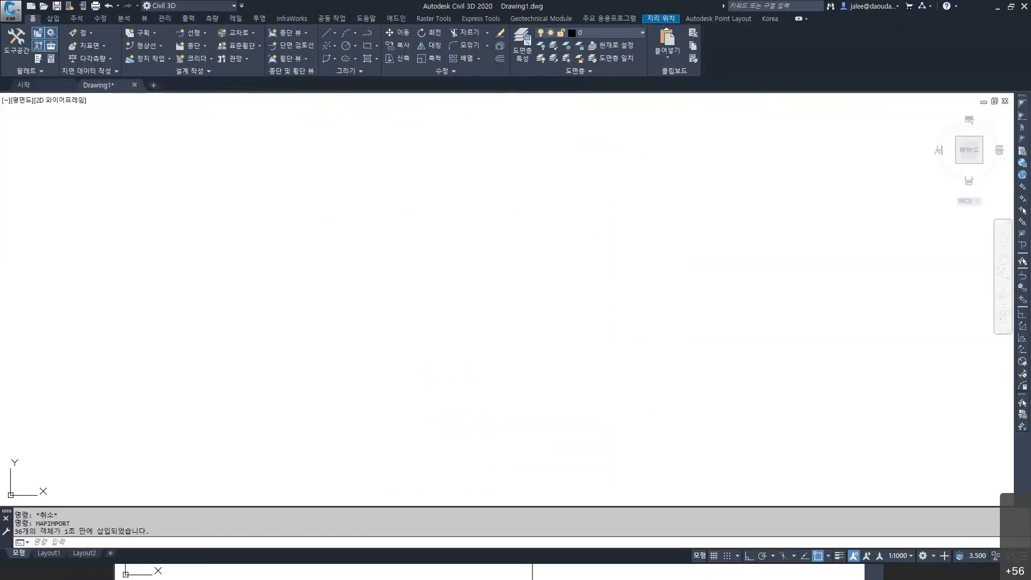
Step: Examine the imported river outlines across the drawing and check the extent of the main river's upper branch polyline
{"action": "scroll", "coordinate": [435, 296], "scroll_direction": "up", "scroll_amount": 5}
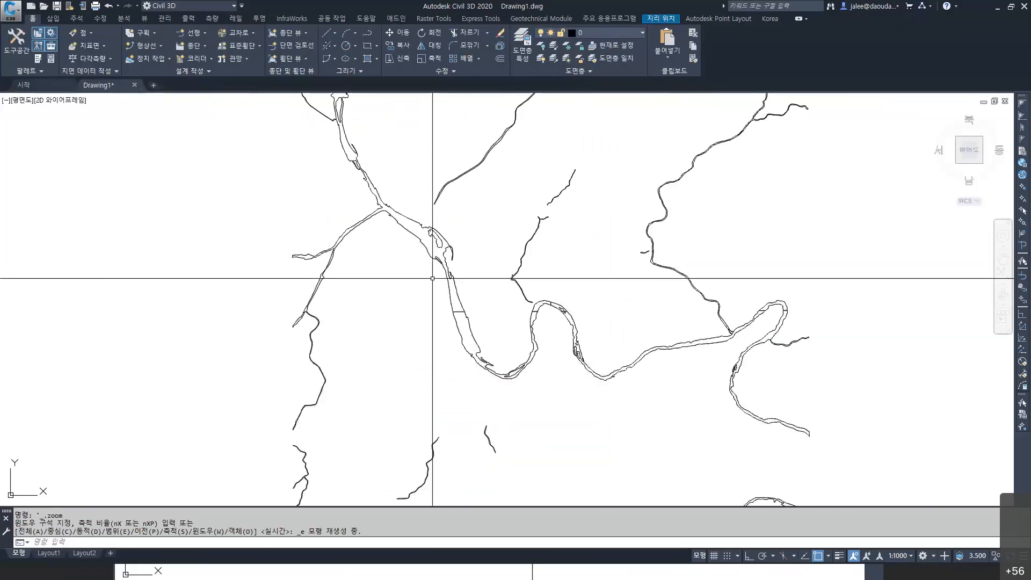
{"action": "scroll", "coordinate": [444, 301], "scroll_direction": "down", "scroll_amount": 3}
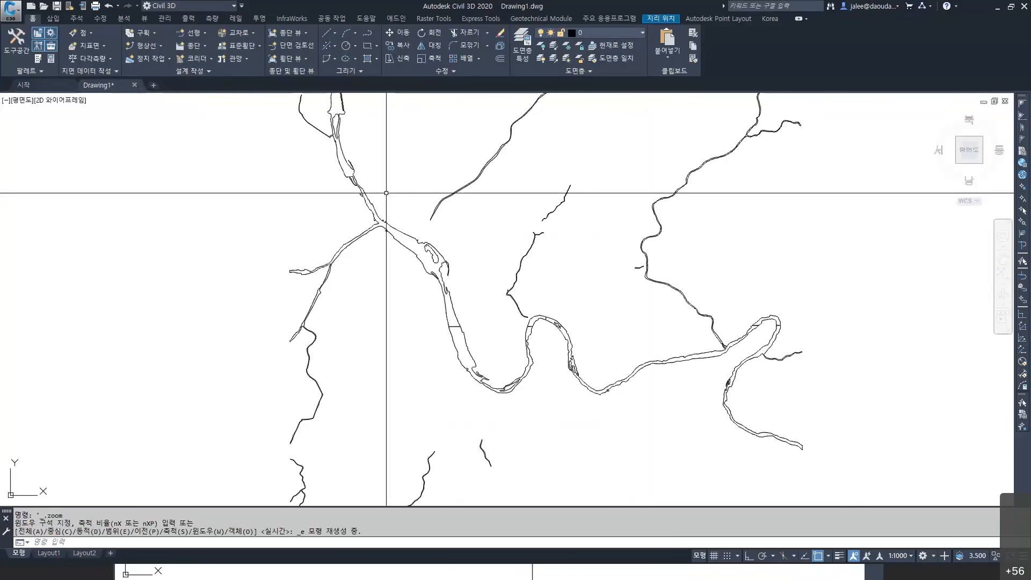
{"action": "scroll", "coordinate": [410, 272], "scroll_direction": "up", "scroll_amount": 2}
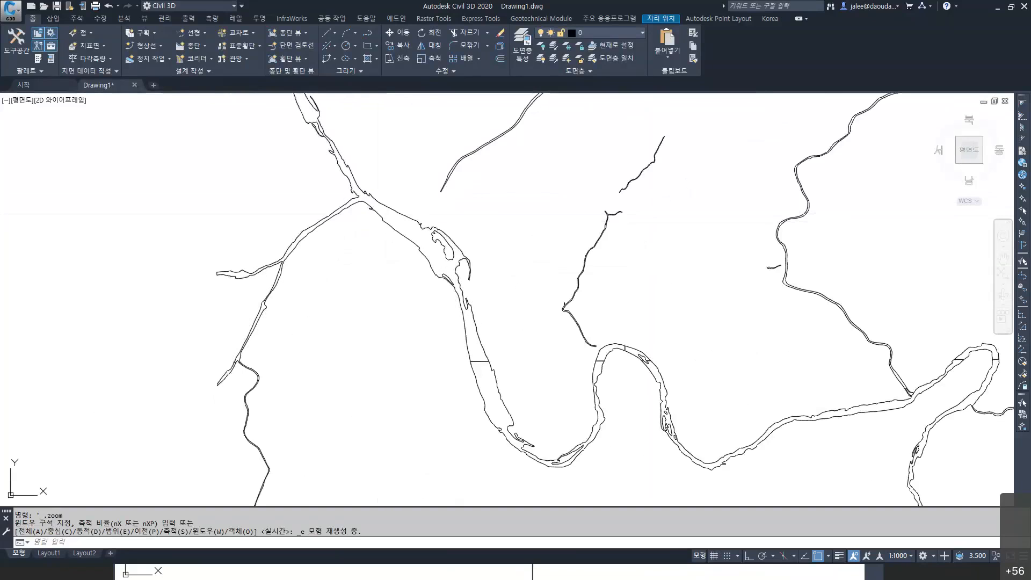
{"action": "left_click", "coordinate": [436, 276]}
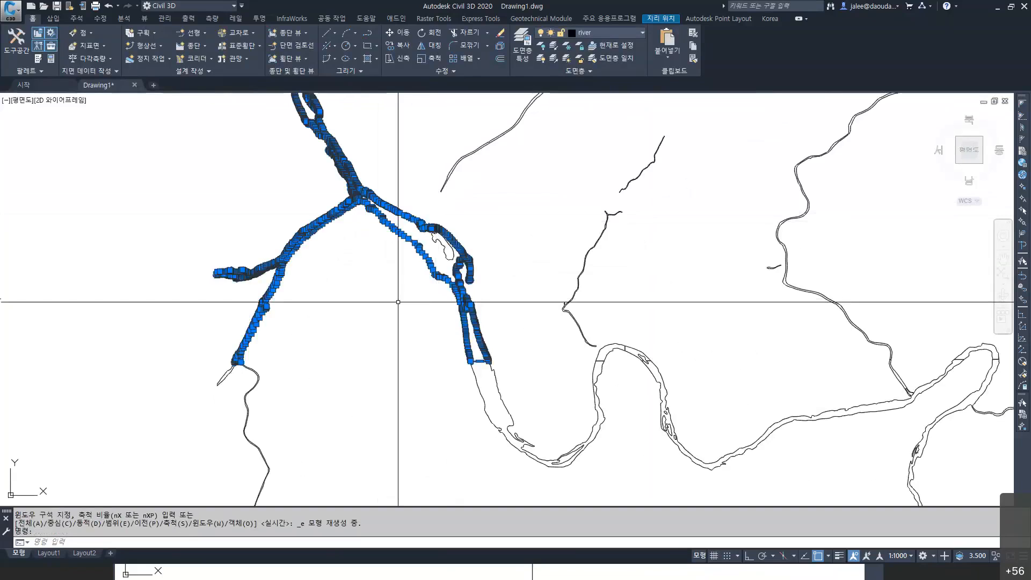
{"action": "key", "text": "Escape"}
{"action": "key", "text": "Escape"}
{"action": "scroll", "coordinate": [381, 279], "scroll_direction": "down", "scroll_amount": 2}
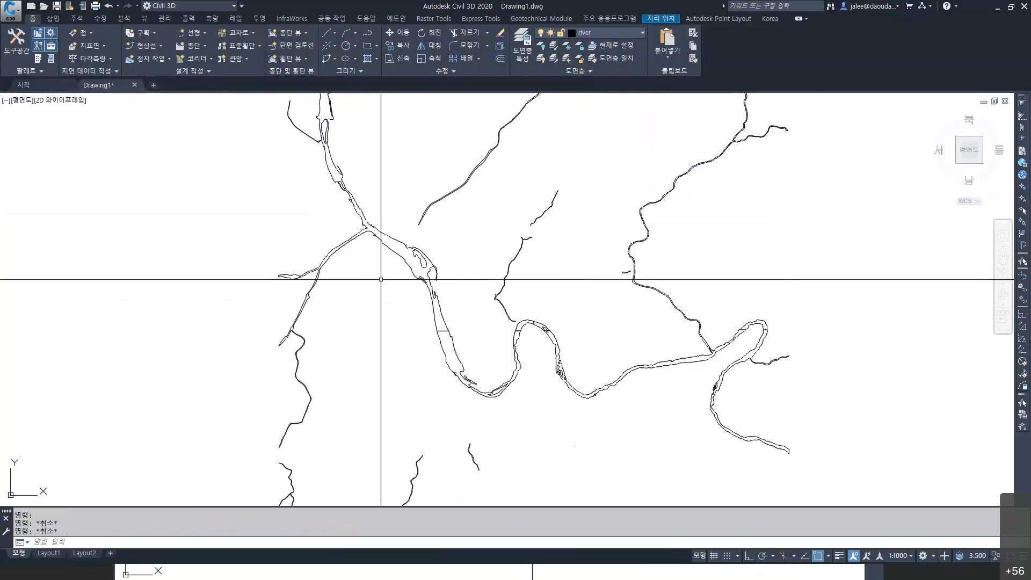
{"action": "middle_click_drag", "start_coordinate": [382, 279], "coordinate": [371, 295]}
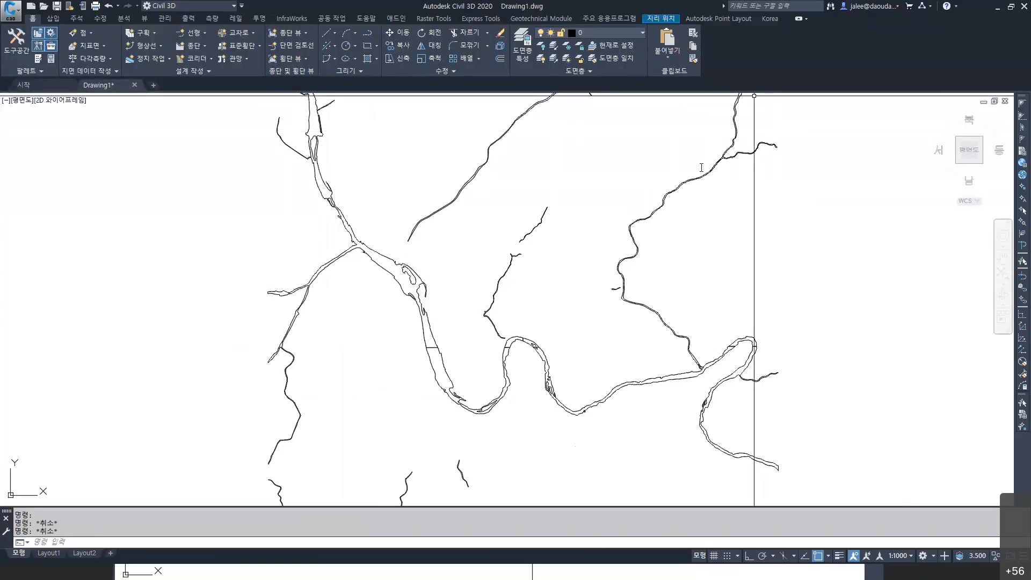
Step: Return to the InfraWorks model and clear the 03 Raster selection in the data sources
{"action": "left_click_drag", "start_coordinate": [702, 167], "coordinate": [793, 176]}
{"action": "left_click", "coordinate": [799, 179]}
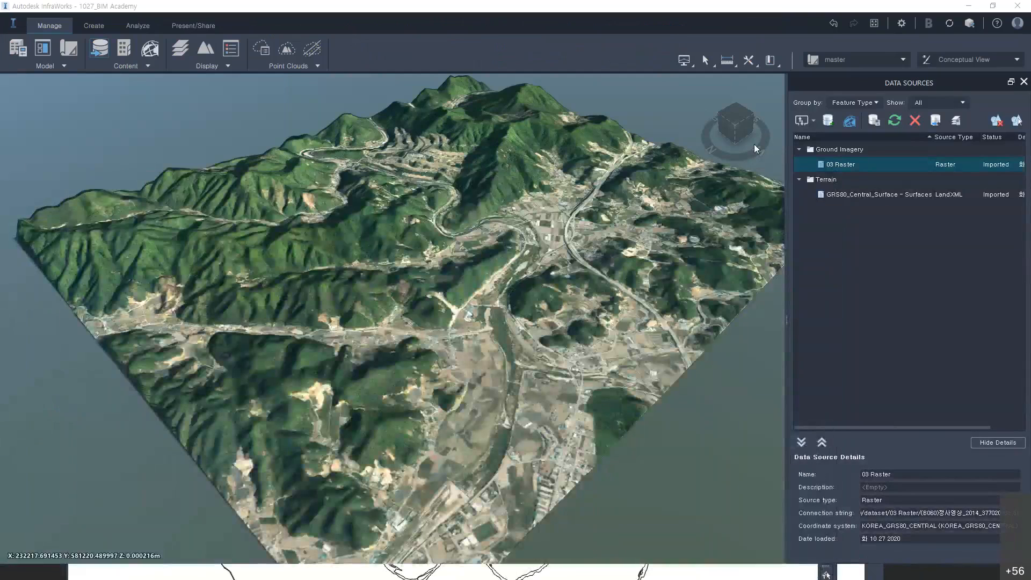
{"action": "left_click", "coordinate": [887, 230]}
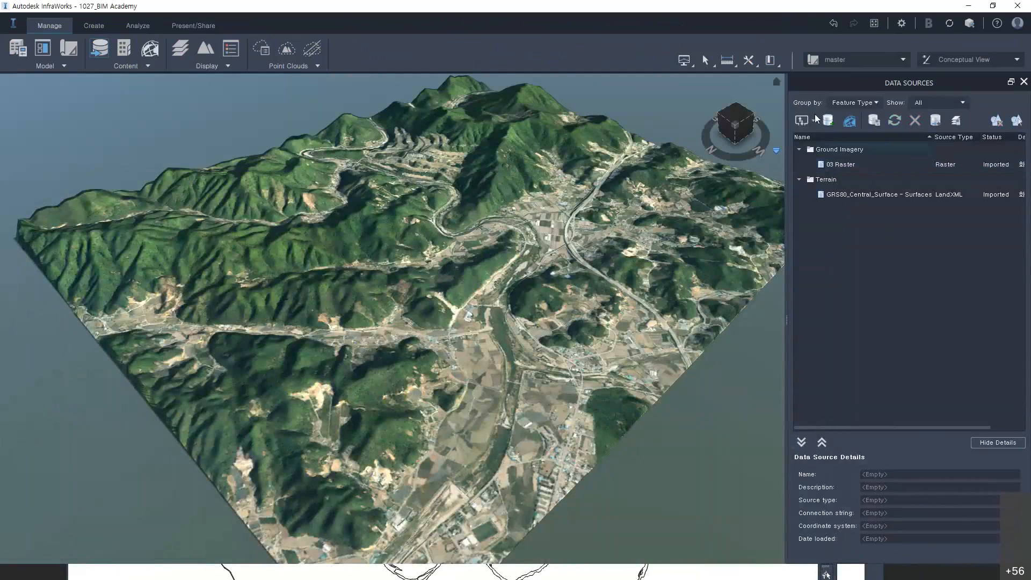
Step: Add river.sdf from the dataset's 04_SDF folder to the model as an SDF data source
{"action": "left_click", "coordinate": [816, 119]}
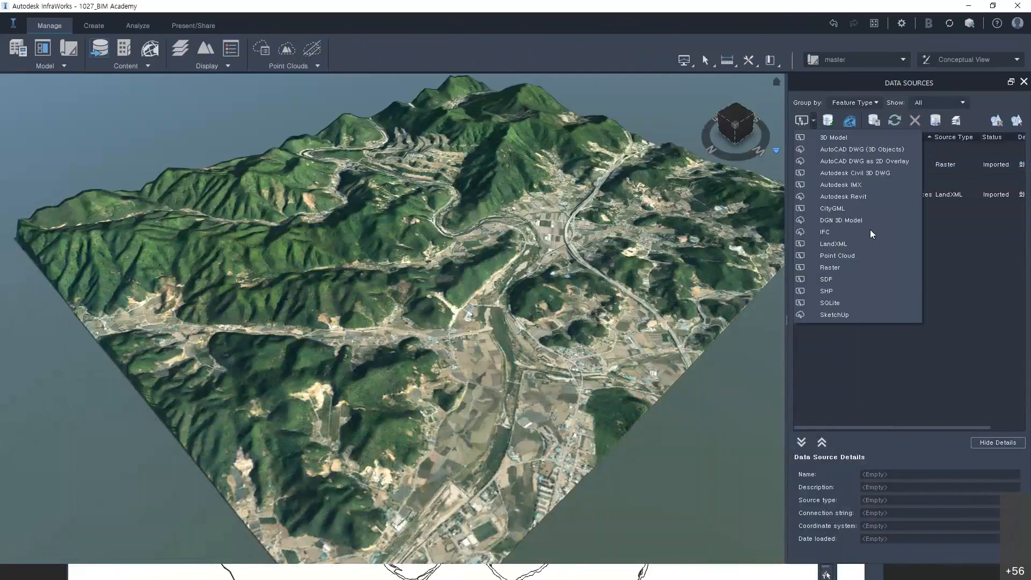
{"action": "left_click", "coordinate": [833, 277]}
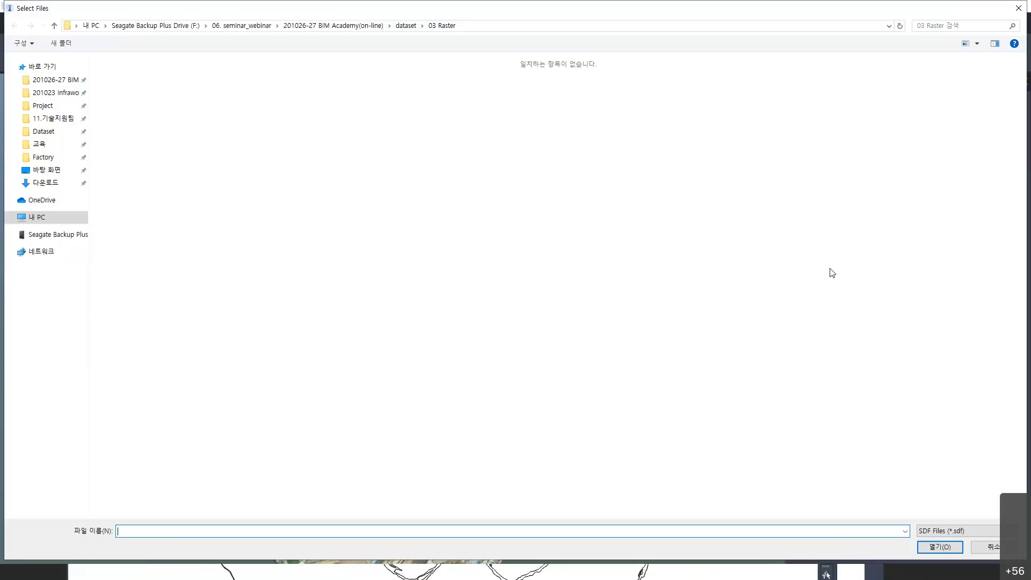
{"action": "left_click", "coordinate": [411, 27]}
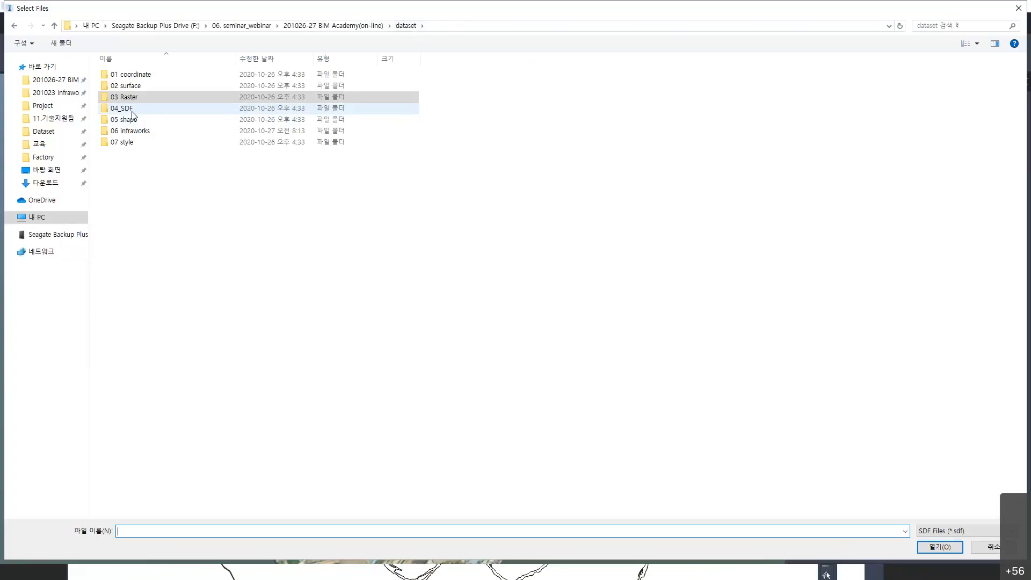
{"action": "double_click", "coordinate": [133, 111]}
{"action": "left_click", "coordinate": [188, 76]}
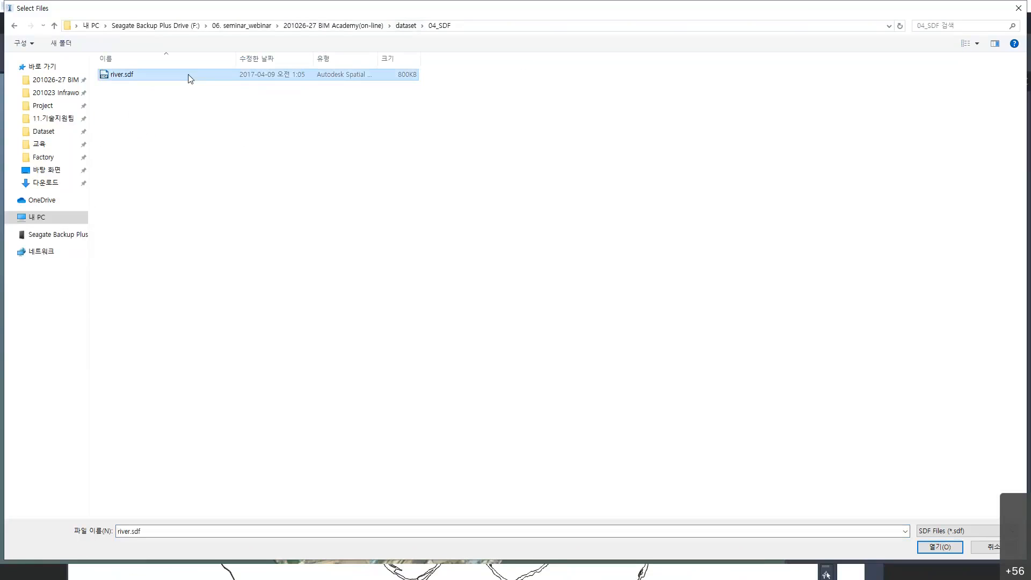
{"action": "double_click", "coordinate": [188, 74]}
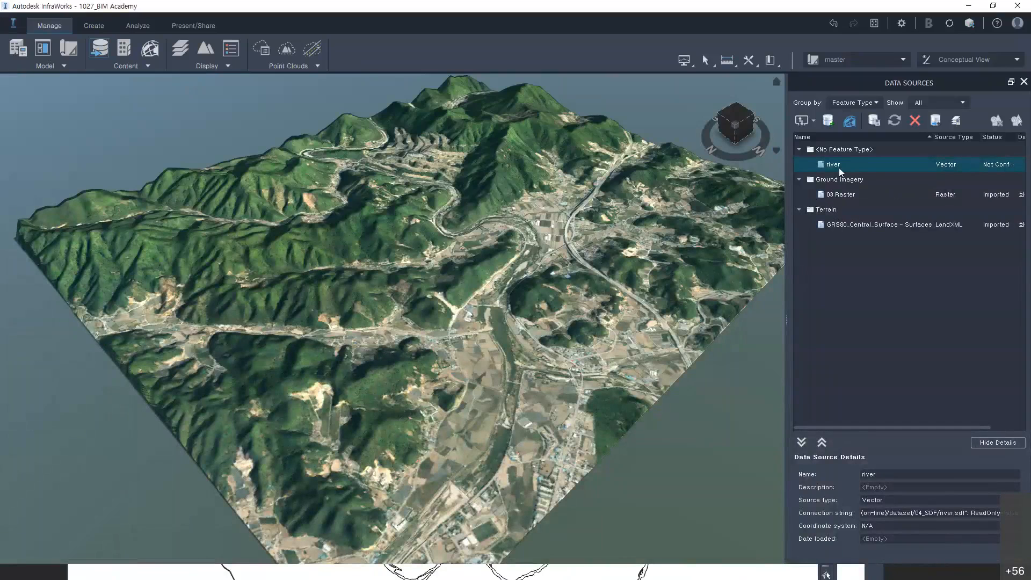
{"action": "left_click", "coordinate": [816, 121]}
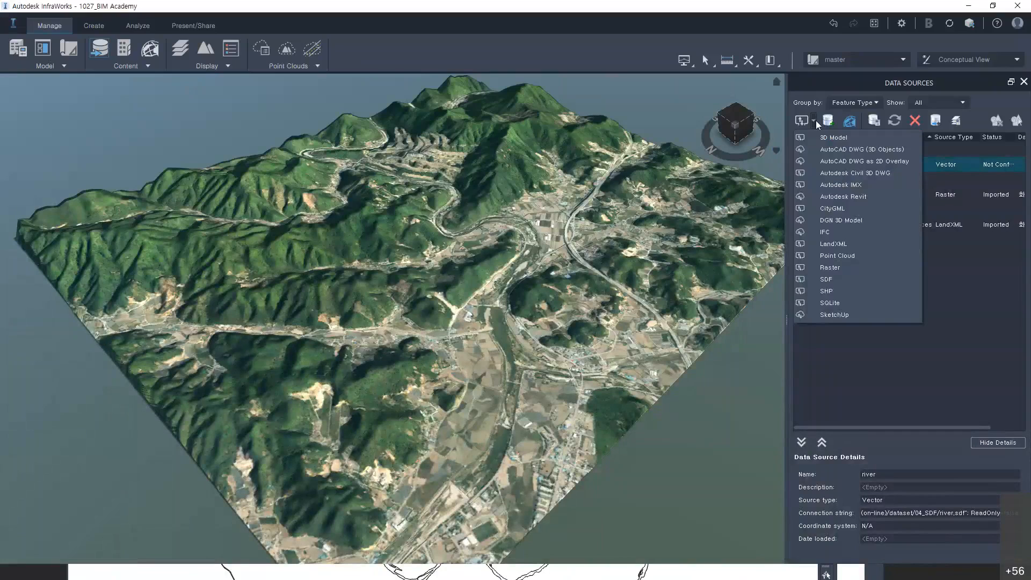
{"action": "left_click", "coordinate": [968, 270]}
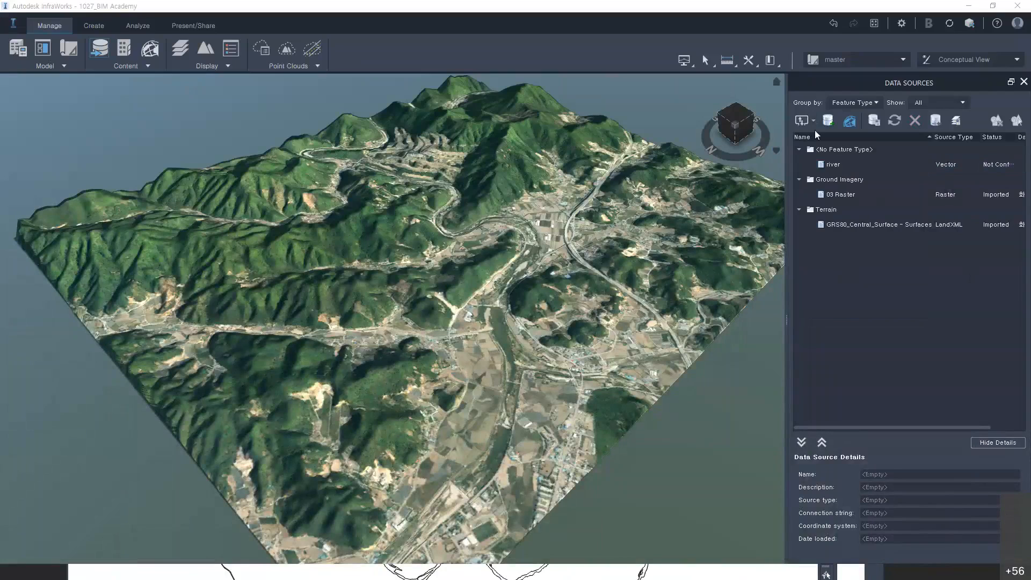
Step: Open the configuration of the river data source and set its type to Water Areas
{"action": "right_click", "coordinate": [827, 167]}
{"action": "left_click", "coordinate": [857, 174]}
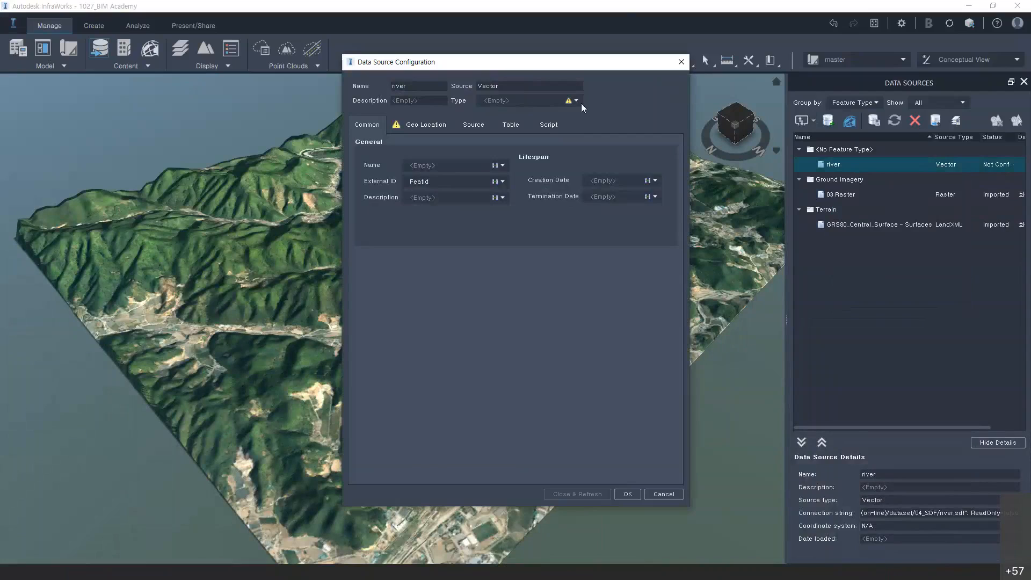
{"action": "left_click", "coordinate": [579, 100]}
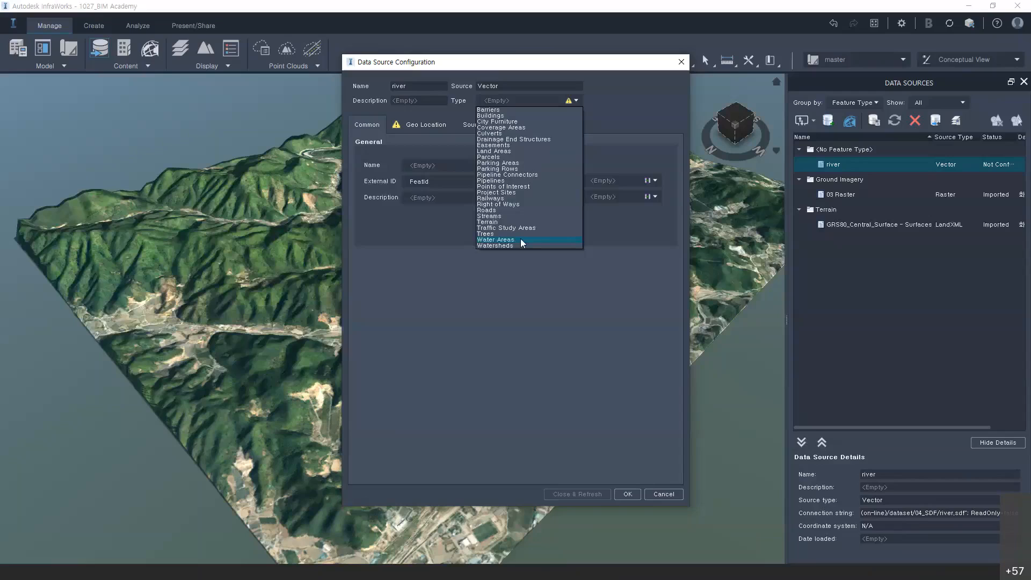
{"action": "left_click", "coordinate": [521, 239]}
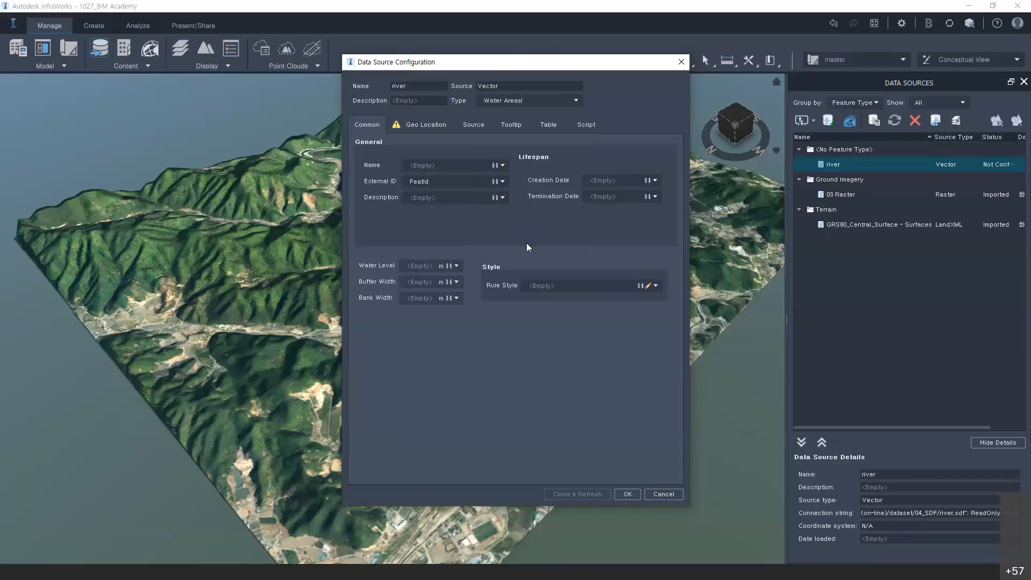
Step: Assign the KOREA_GRS80_CENTRAL coordinate system to the river source, check its source options and refresh the model
{"action": "left_click", "coordinate": [410, 126]}
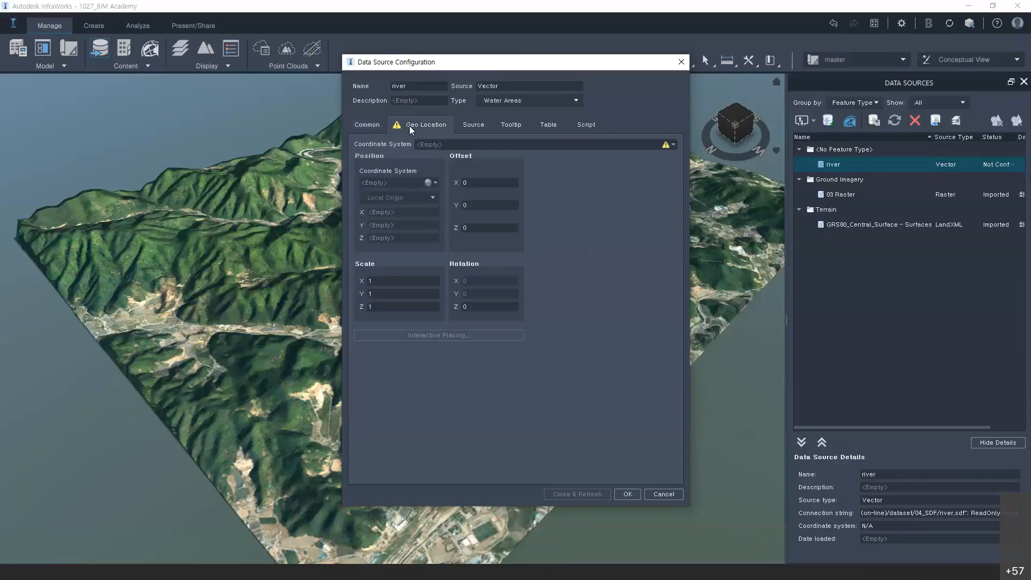
{"action": "left_click", "coordinate": [673, 145]}
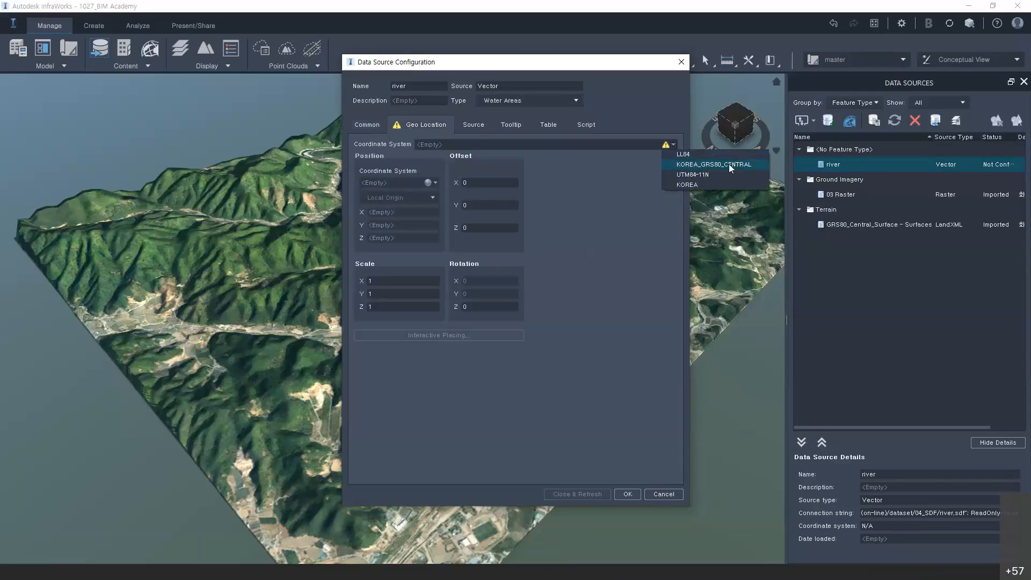
{"action": "left_click", "coordinate": [729, 163]}
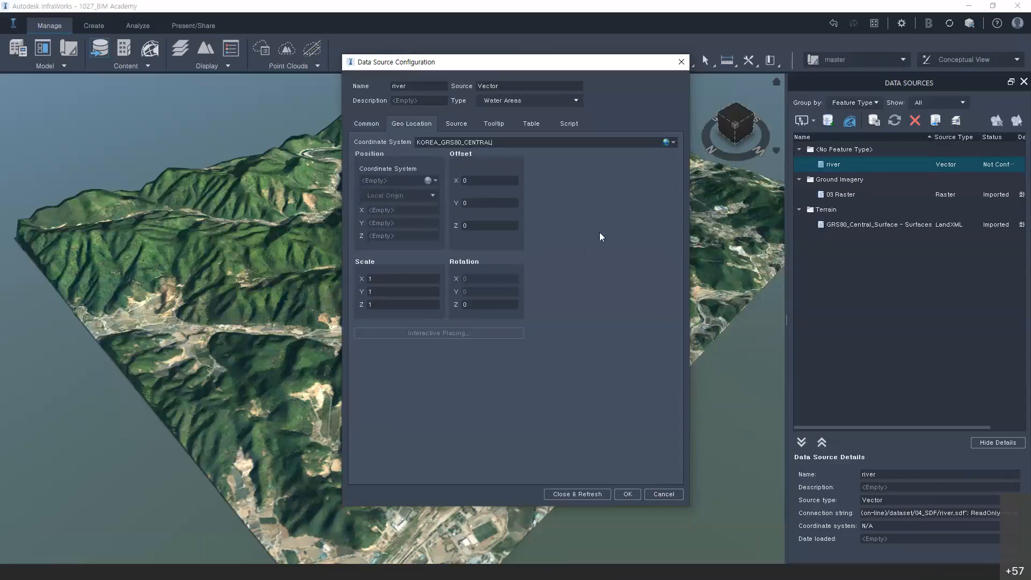
{"action": "left_click", "coordinate": [450, 129]}
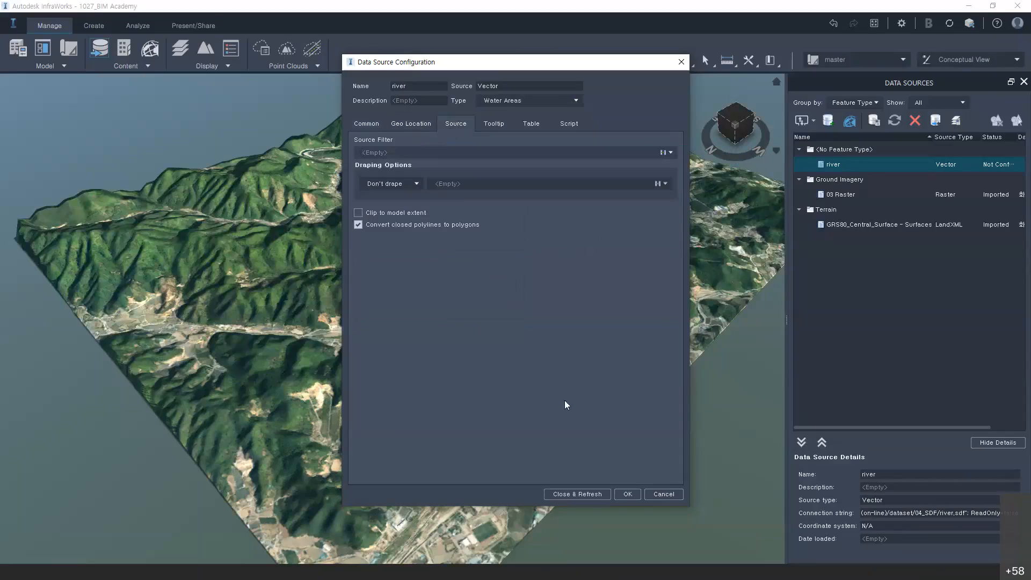
{"action": "left_click", "coordinate": [565, 495]}
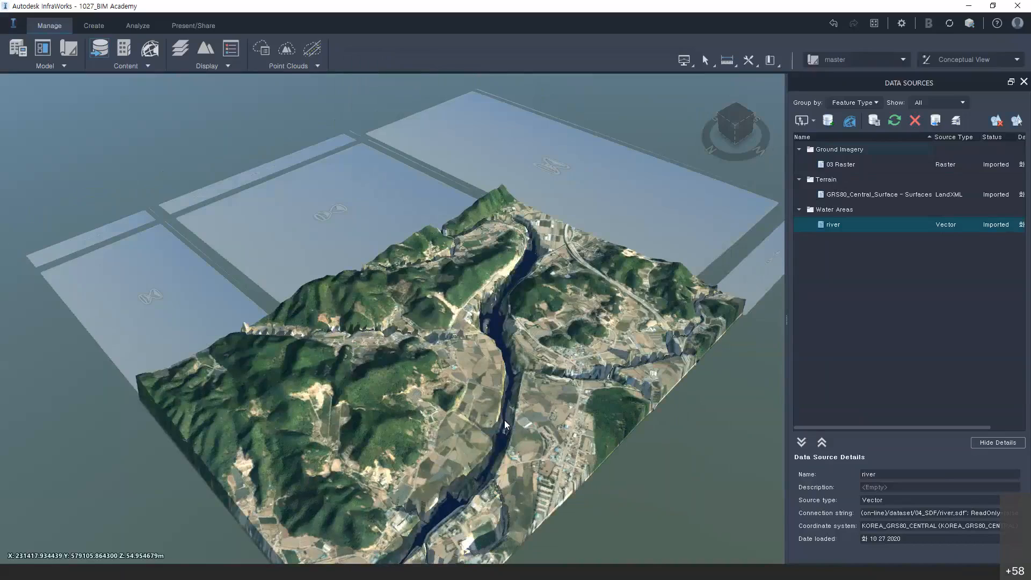
Step: Inspect the imported river channel, then reconfigure the river source's draping option so the water follows the terrain and refresh the model
{"action": "scroll", "coordinate": [504, 420], "scroll_direction": "up", "scroll_amount": 5}
{"action": "scroll", "coordinate": [527, 218], "scroll_direction": "up", "scroll_amount": 2}
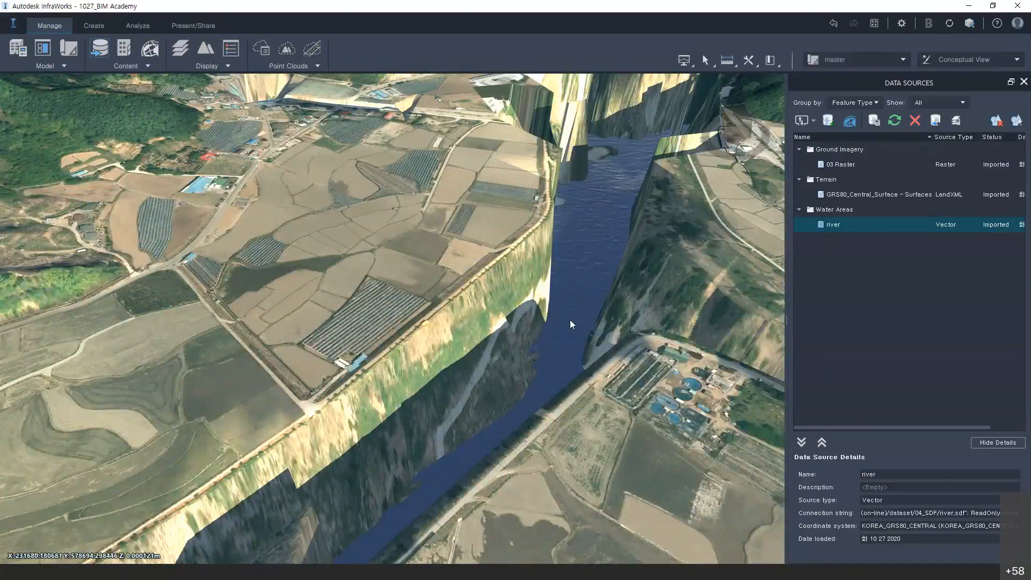
{"action": "left_click_drag", "start_coordinate": [543, 343], "coordinate": [525, 327]}
{"action": "scroll", "coordinate": [536, 315], "scroll_direction": "down", "scroll_amount": 5}
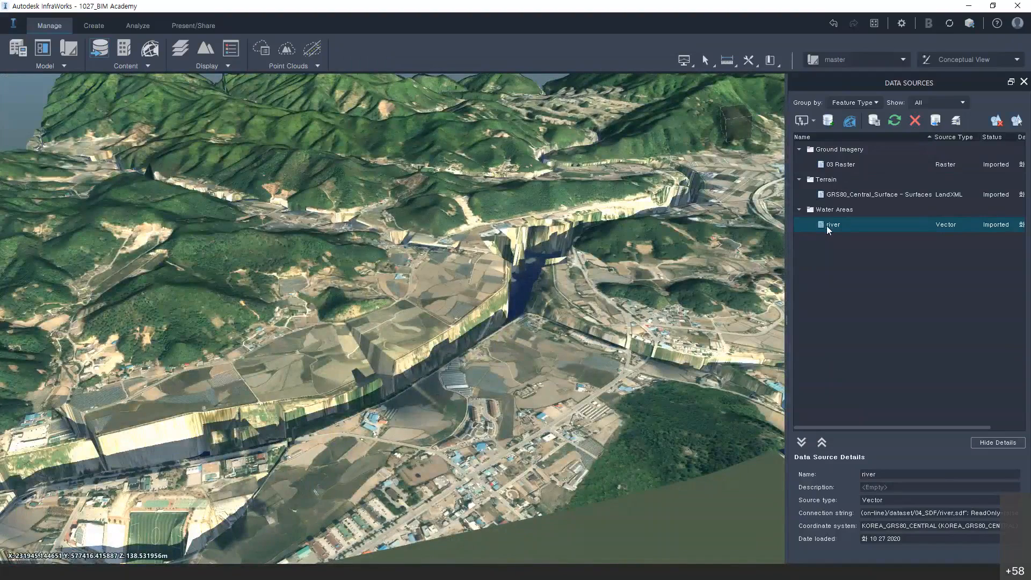
{"action": "double_click", "coordinate": [827, 226]}
{"action": "left_click", "coordinate": [456, 123]}
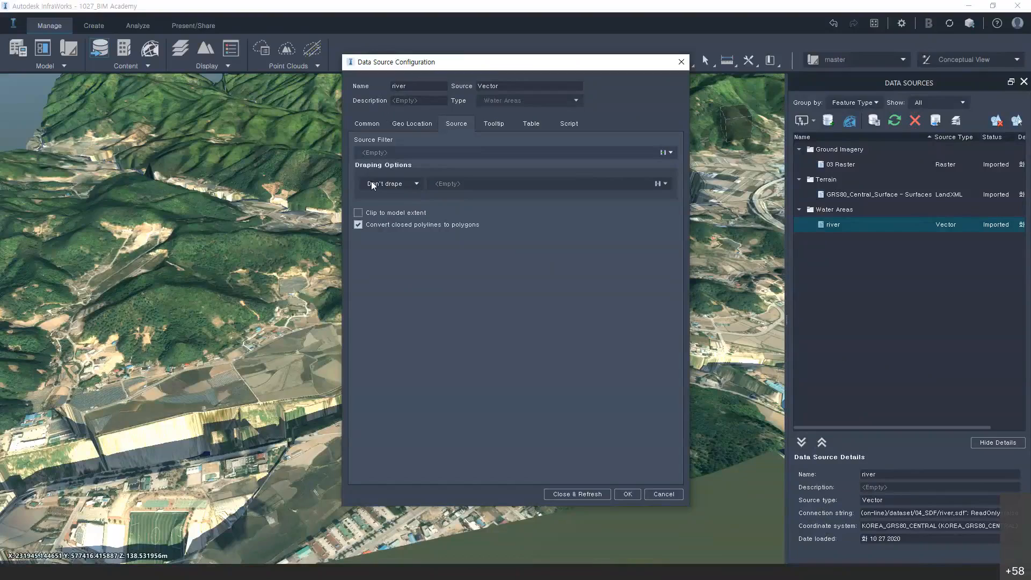
{"action": "left_click", "coordinate": [371, 120]}
{"action": "left_click", "coordinate": [447, 129]}
{"action": "left_click", "coordinate": [417, 184]}
{"action": "left_click", "coordinate": [384, 198]}
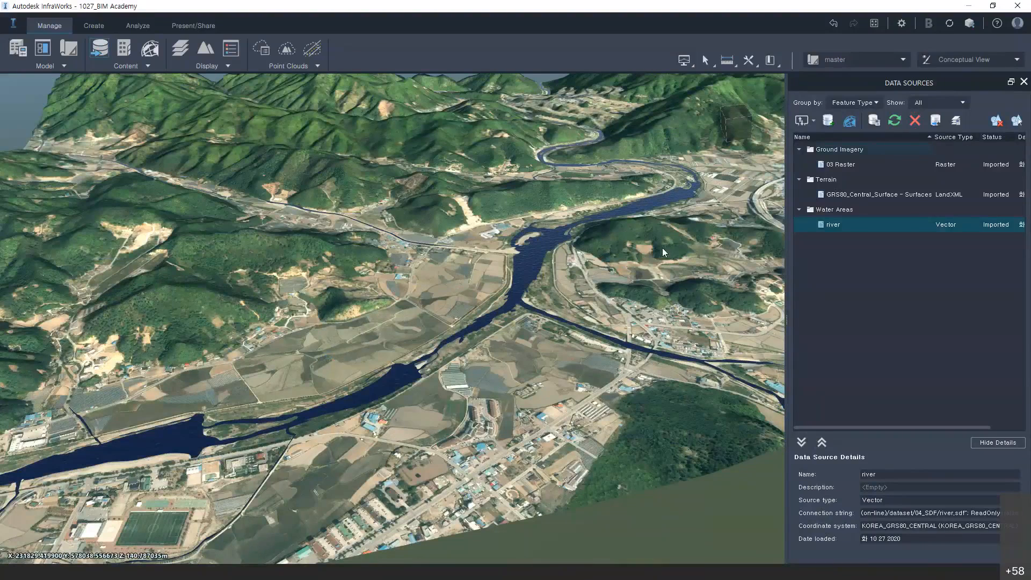
Step: Check the extent of the main river's water area by selecting it near the seam, then clear the selection
{"action": "left_click_drag", "start_coordinate": [663, 247], "coordinate": [601, 286]}
{"action": "middle_click_drag", "start_coordinate": [601, 285], "coordinate": [430, 272]}
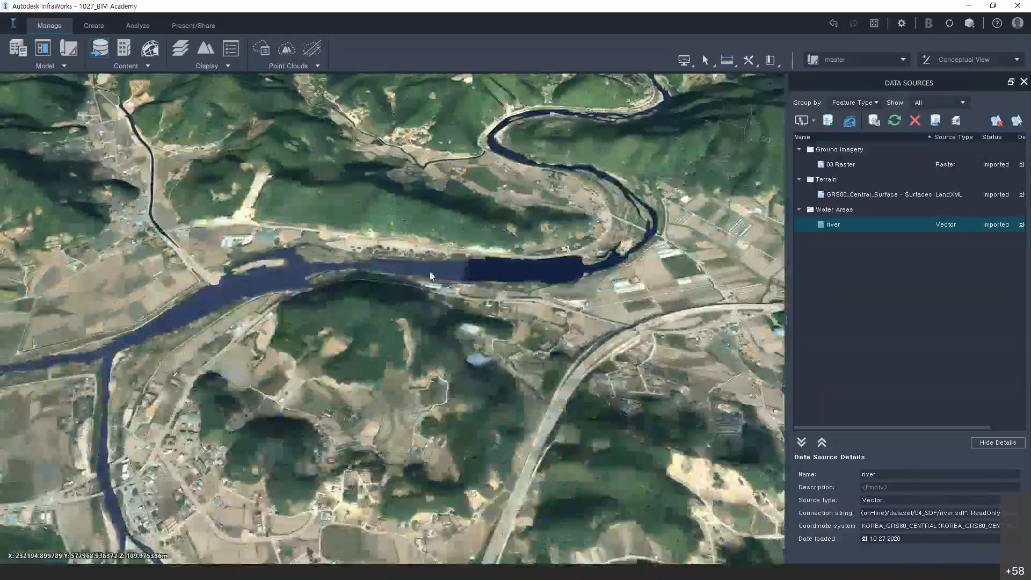
{"action": "left_click", "coordinate": [487, 276]}
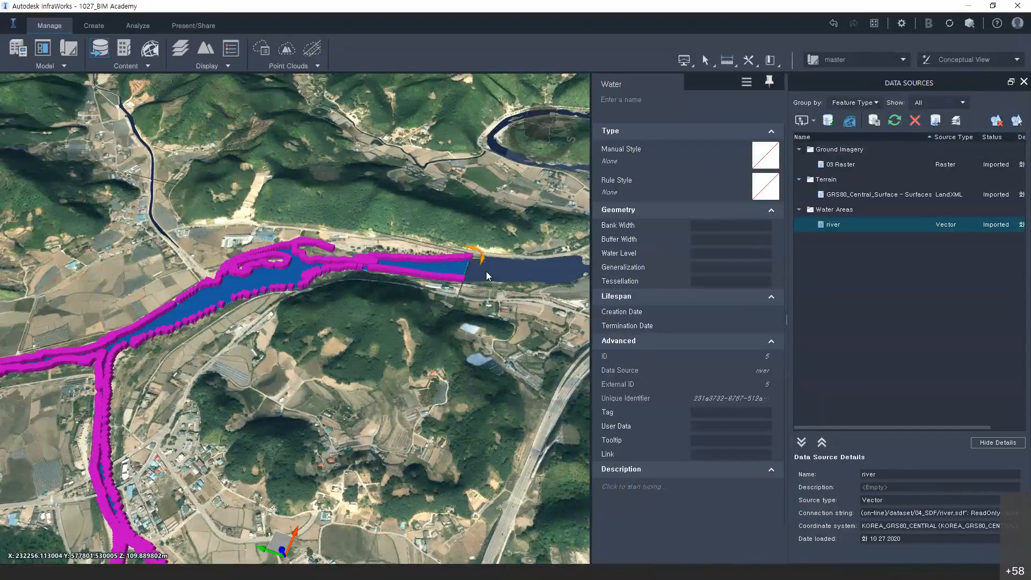
{"action": "left_click", "coordinate": [395, 327]}
Step: Examine the draped river network across the whole terrain, from above and in perspective along the main river's bends
{"action": "scroll", "coordinate": [521, 286], "scroll_direction": "down", "scroll_amount": 1}
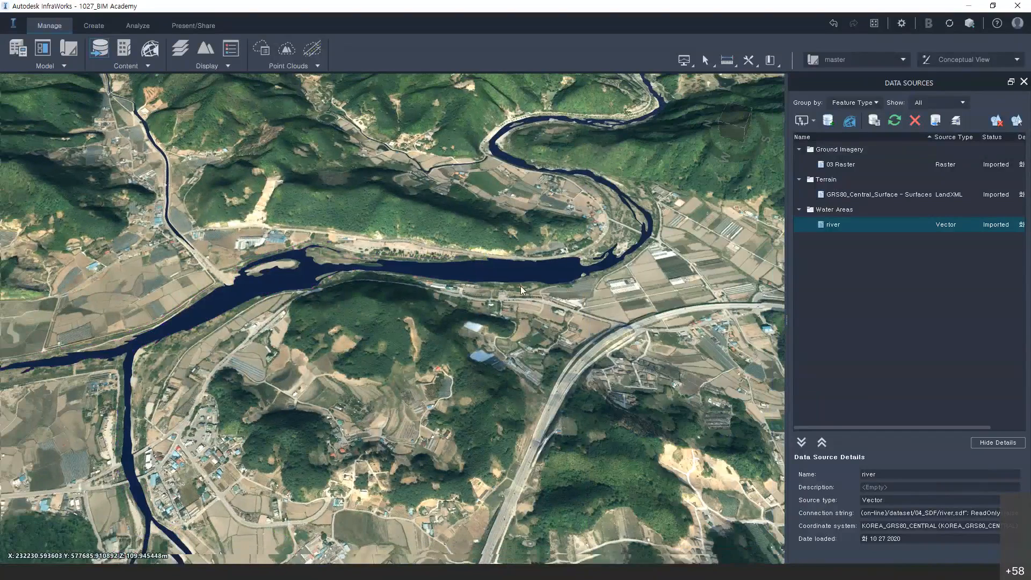
{"action": "scroll", "coordinate": [490, 282], "scroll_direction": "down", "scroll_amount": 1}
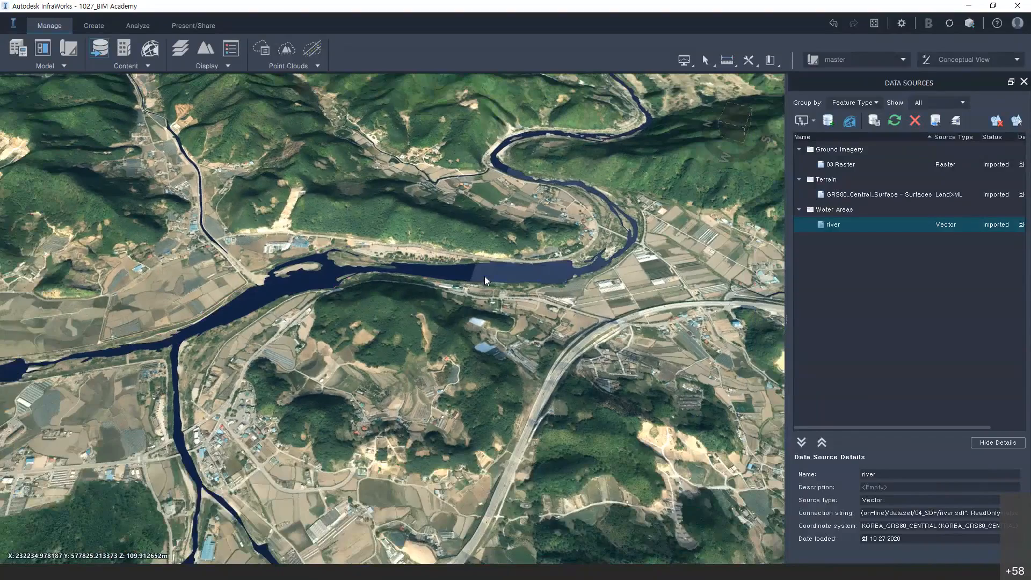
{"action": "scroll", "coordinate": [486, 280], "scroll_direction": "down", "scroll_amount": 1}
{"action": "scroll", "coordinate": [327, 285], "scroll_direction": "down", "scroll_amount": 1}
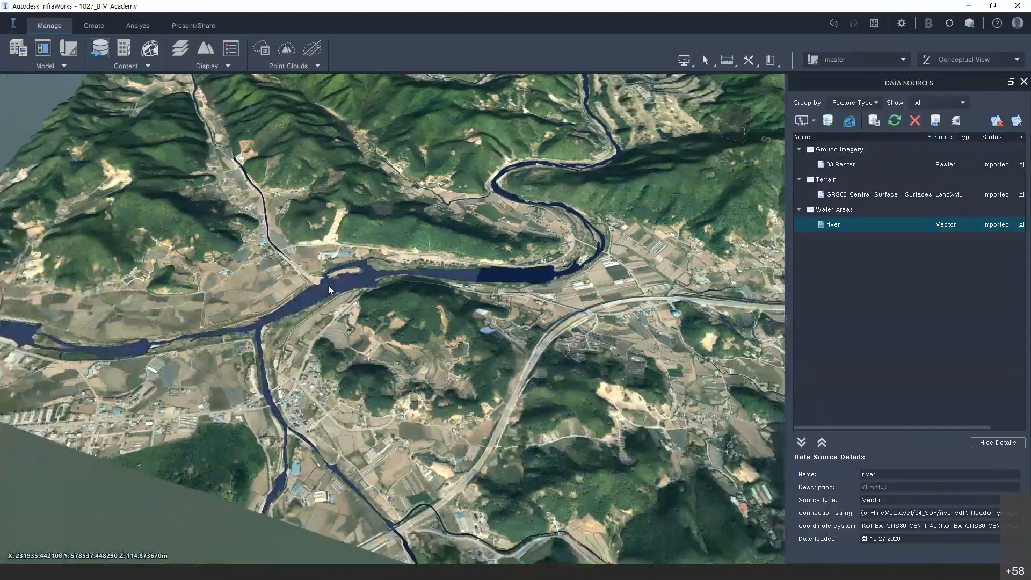
{"action": "scroll", "coordinate": [328, 282], "scroll_direction": "down", "scroll_amount": 1}
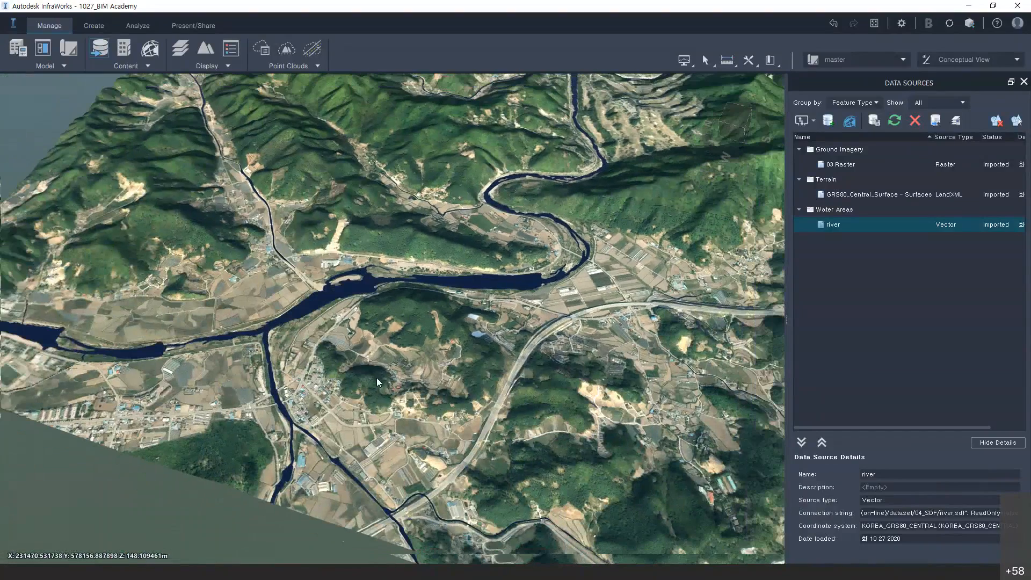
{"action": "scroll", "coordinate": [376, 378], "scroll_direction": "down", "scroll_amount": 3}
{"action": "left_click_drag", "start_coordinate": [446, 372], "coordinate": [498, 461]}
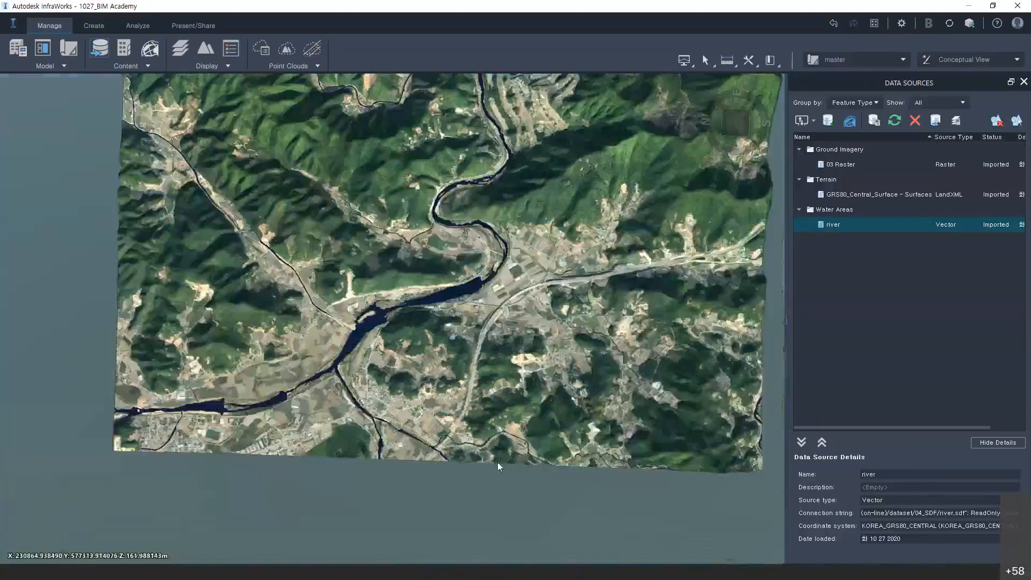
{"action": "scroll", "coordinate": [201, 392], "scroll_direction": "down", "scroll_amount": 1}
{"action": "scroll", "coordinate": [202, 392], "scroll_direction": "down", "scroll_amount": 2}
{"action": "middle_click_drag", "start_coordinate": [202, 392], "coordinate": [247, 439]}
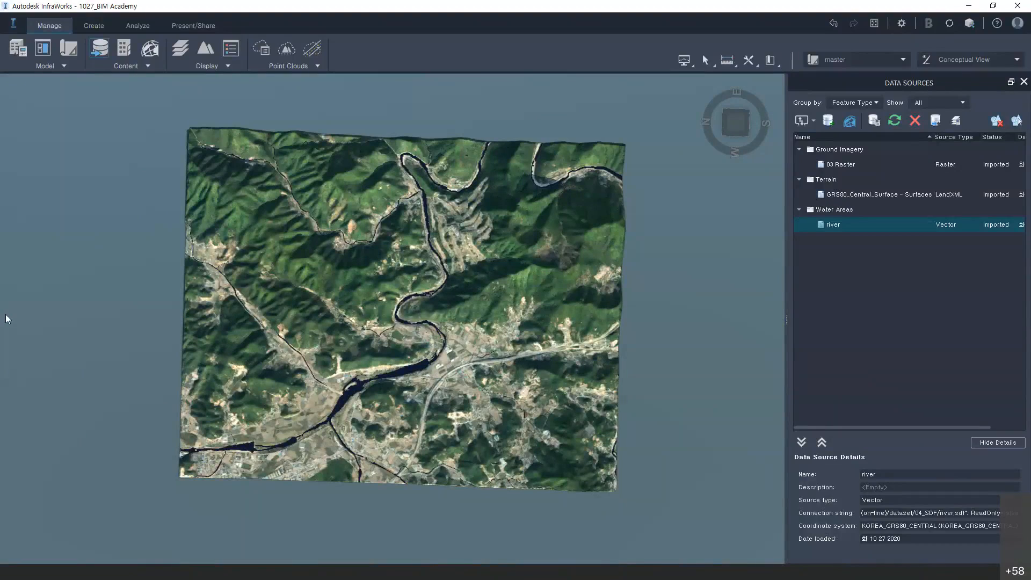
{"action": "left_click_drag", "start_coordinate": [144, 321], "coordinate": [185, 328]}
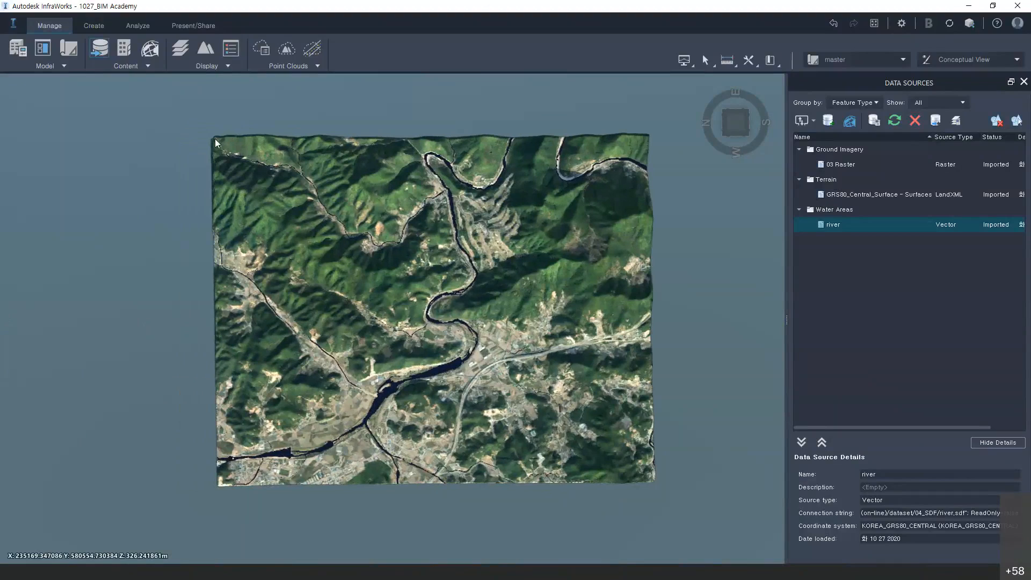
{"action": "middle_click_drag", "start_coordinate": [334, 392], "coordinate": [413, 368], "text": "shift"}
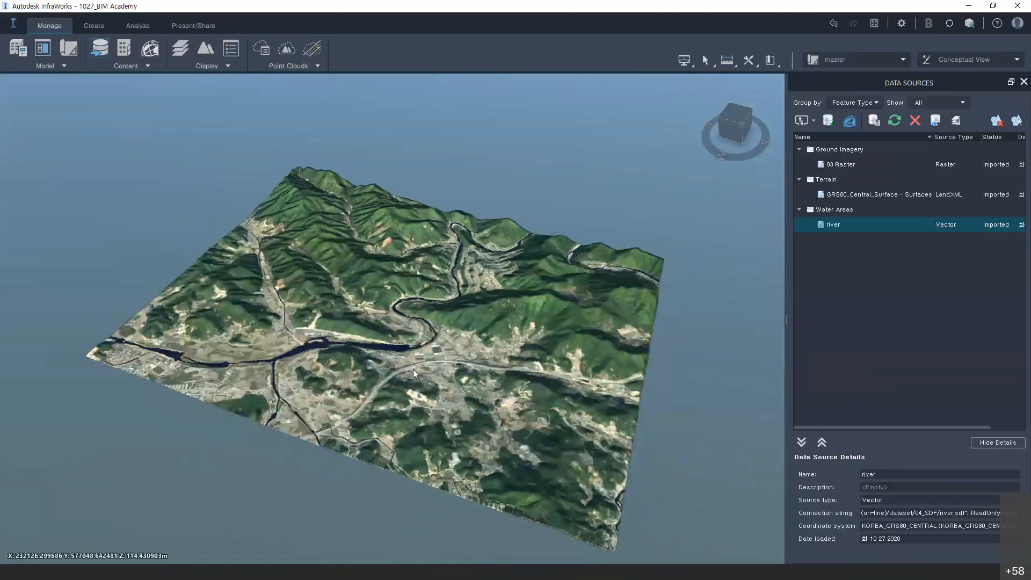
{"action": "scroll", "coordinate": [413, 369], "scroll_direction": "up", "scroll_amount": 5}
{"action": "left_click_drag", "start_coordinate": [308, 367], "coordinate": [414, 384]}
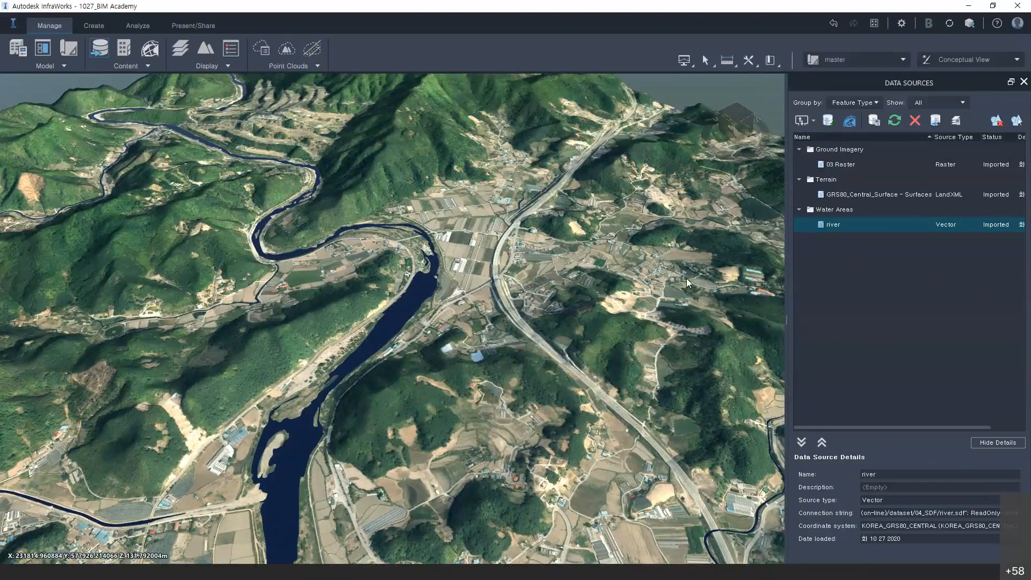
{"action": "middle_click_drag", "start_coordinate": [510, 378], "coordinate": [475, 371]}
{"action": "left_click_drag", "start_coordinate": [476, 370], "coordinate": [429, 413]}
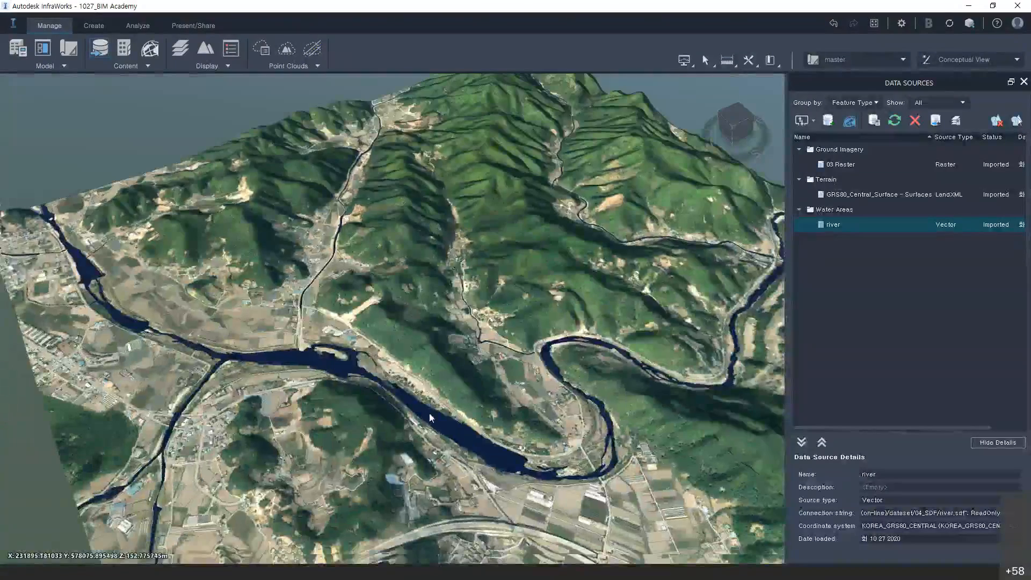
Step: Add building.shp and road.shp from the dataset's 05 shape folder as SHP data sources
{"action": "left_click", "coordinate": [815, 120]}
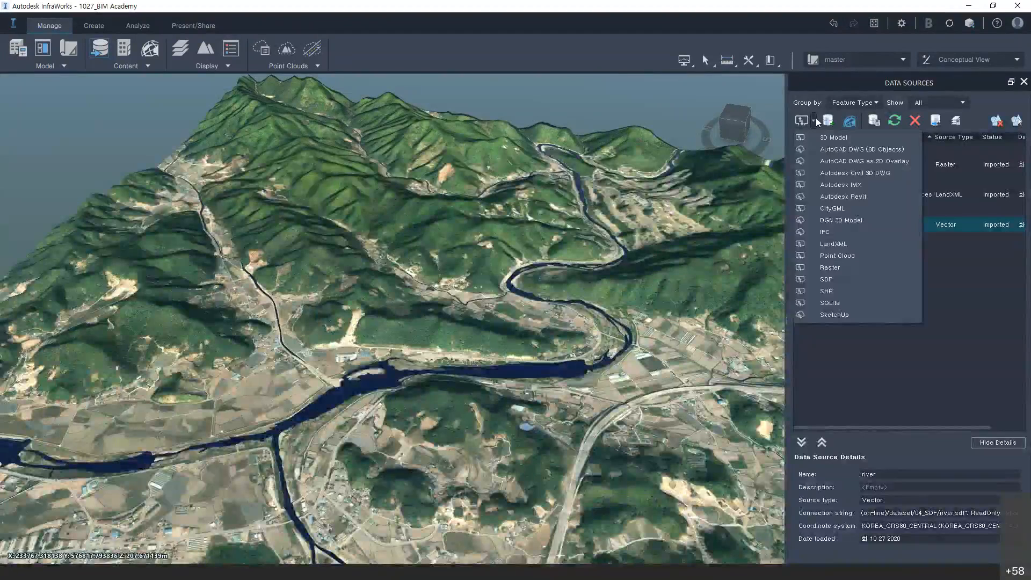
{"action": "left_click", "coordinate": [846, 287]}
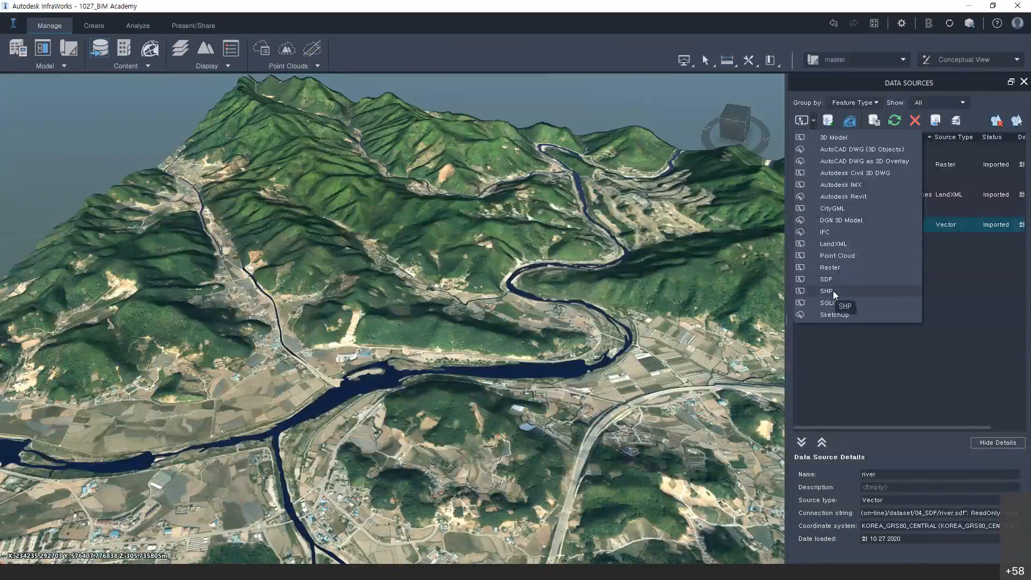
{"action": "left_click", "coordinate": [830, 291]}
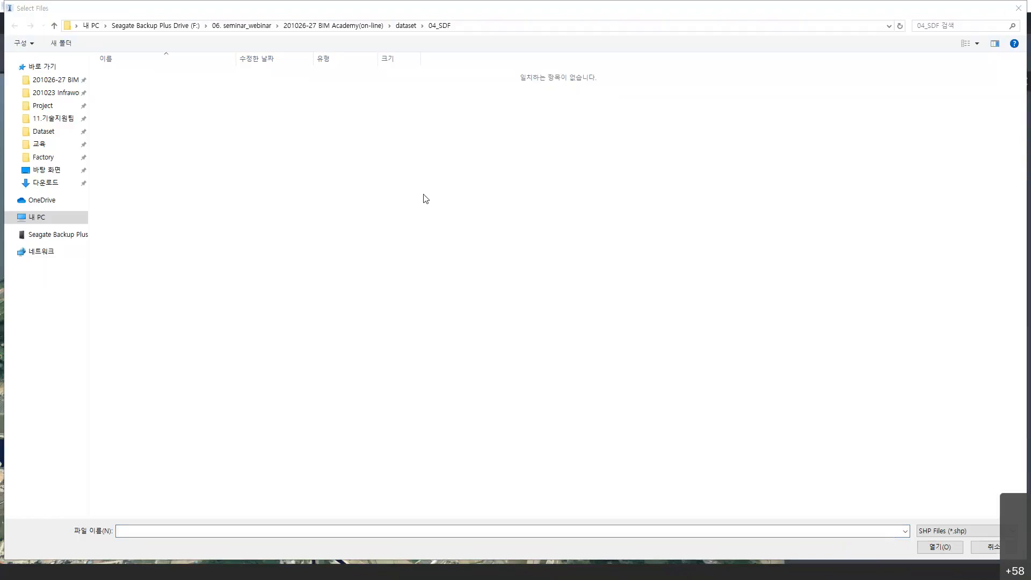
{"action": "left_click", "coordinate": [404, 26]}
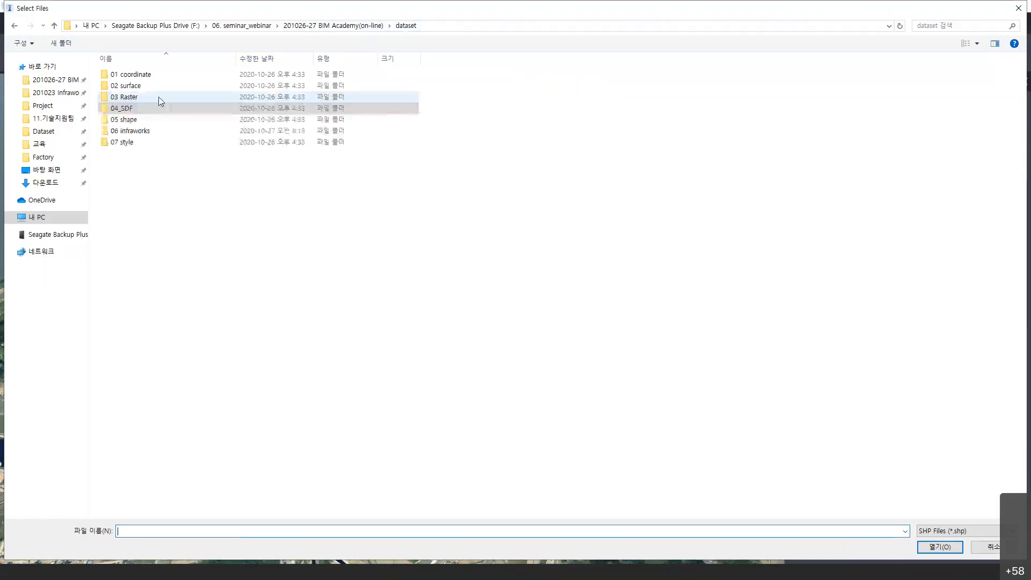
{"action": "double_click", "coordinate": [159, 119]}
{"action": "left_click_drag", "start_coordinate": [159, 119], "coordinate": [99, 70]}
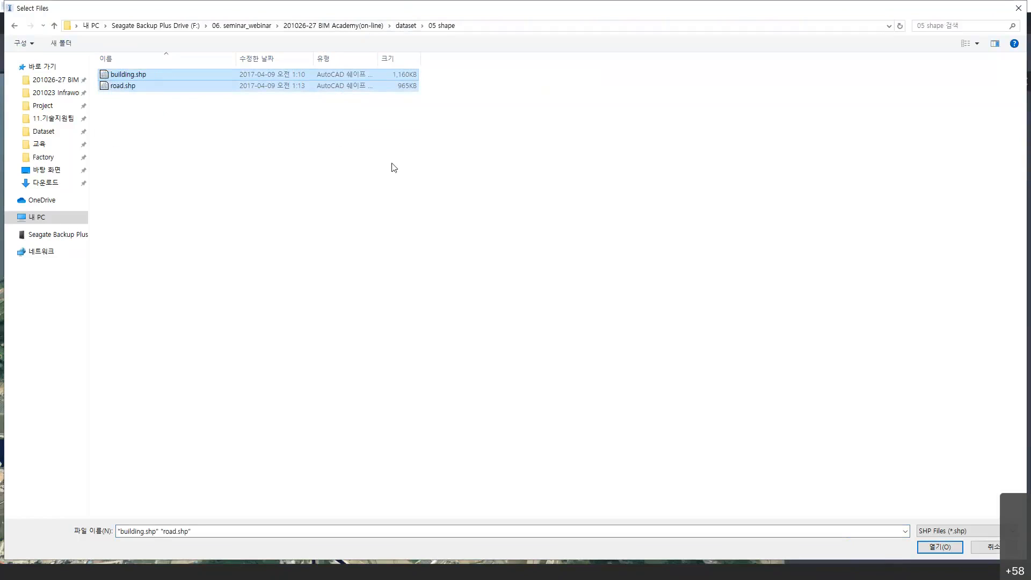
{"action": "key", "text": "Return"}
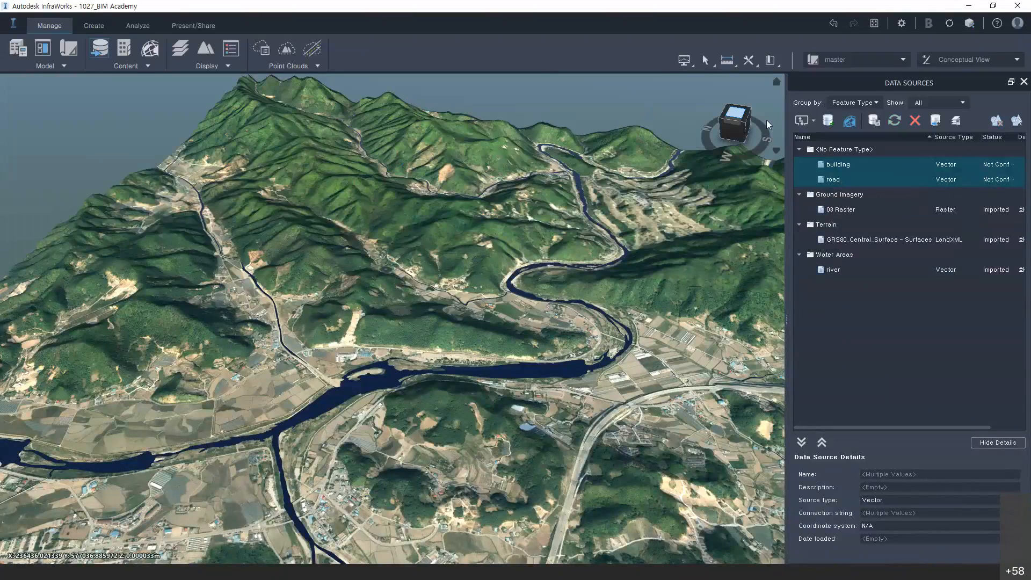
{"action": "right_click", "coordinate": [845, 168]}
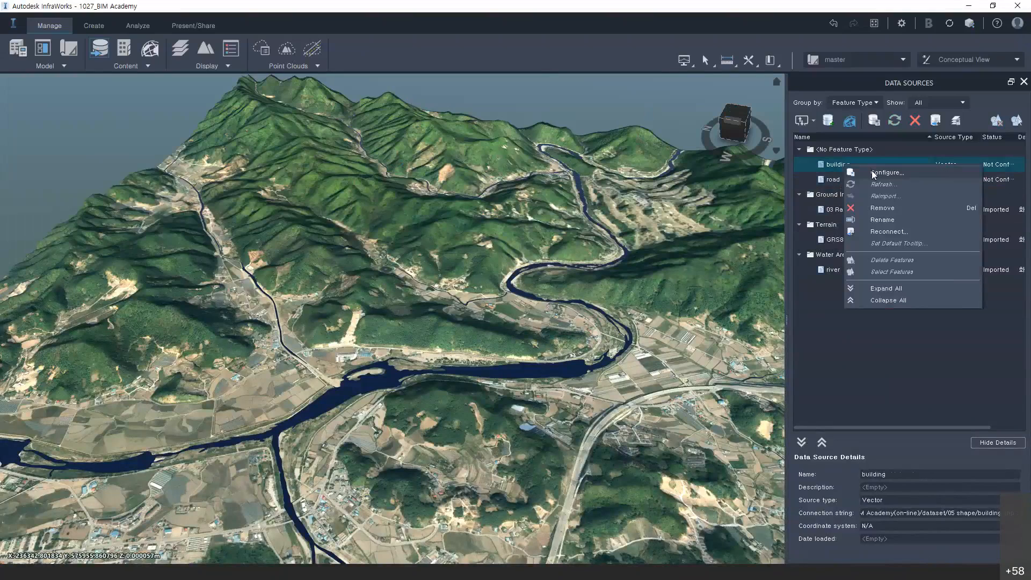
{"action": "left_click", "coordinate": [872, 172]}
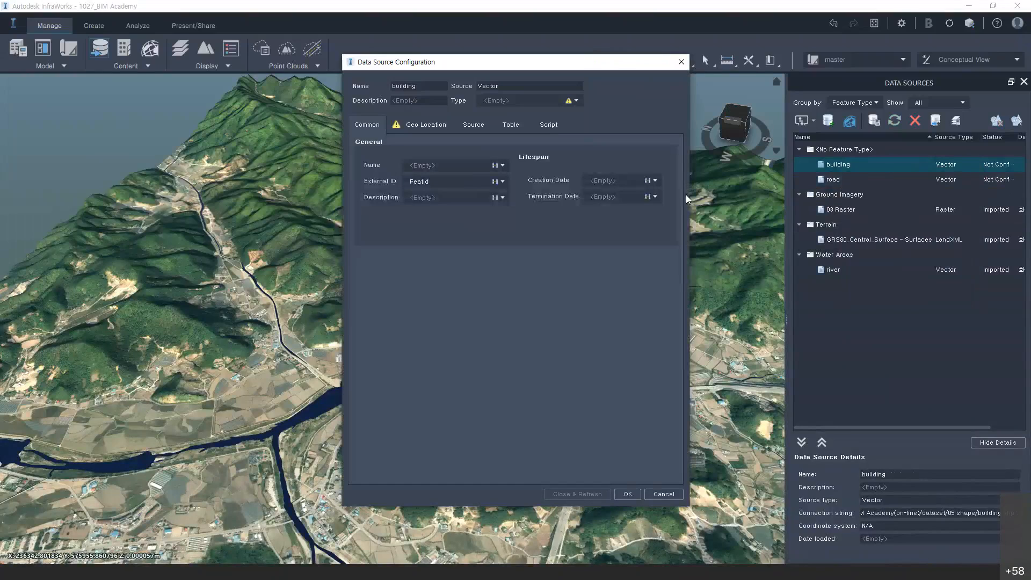
{"action": "left_click", "coordinate": [682, 62]}
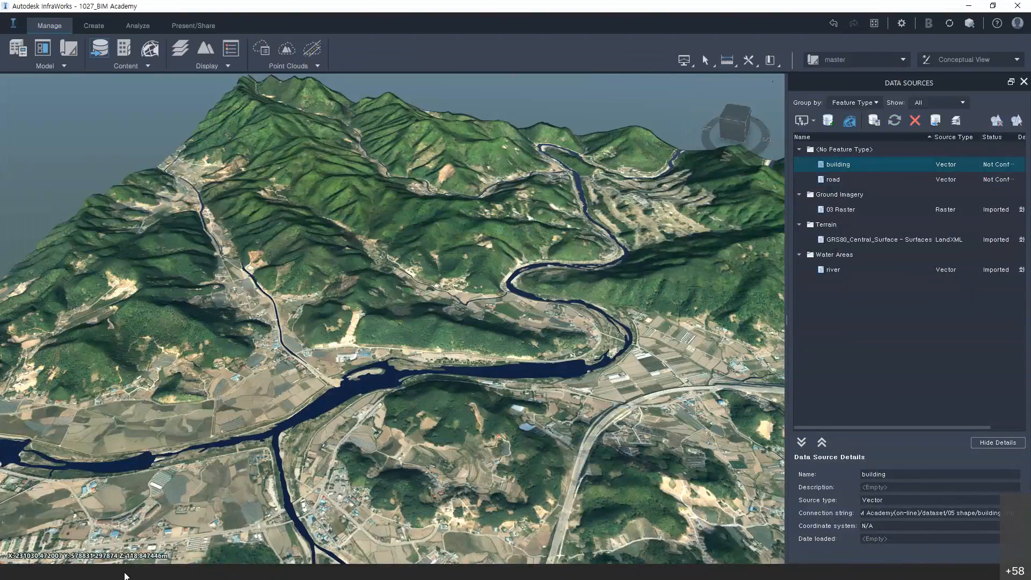
Step: Configure the building source as type Buildings and assign it the KOREA_GRS80_CENTRAL coordinate system
{"action": "right_click", "coordinate": [839, 165]}
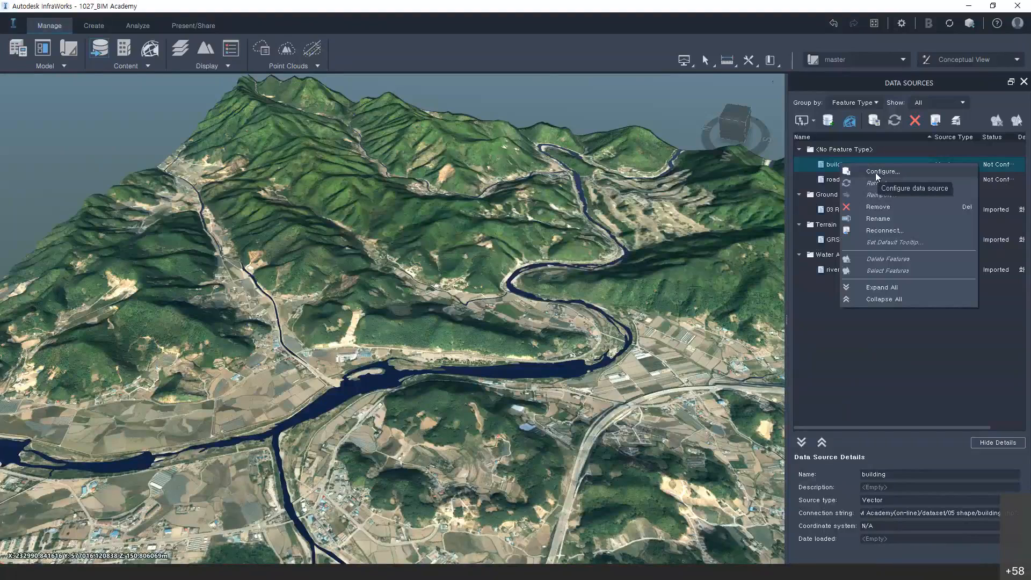
{"action": "left_click", "coordinate": [876, 172]}
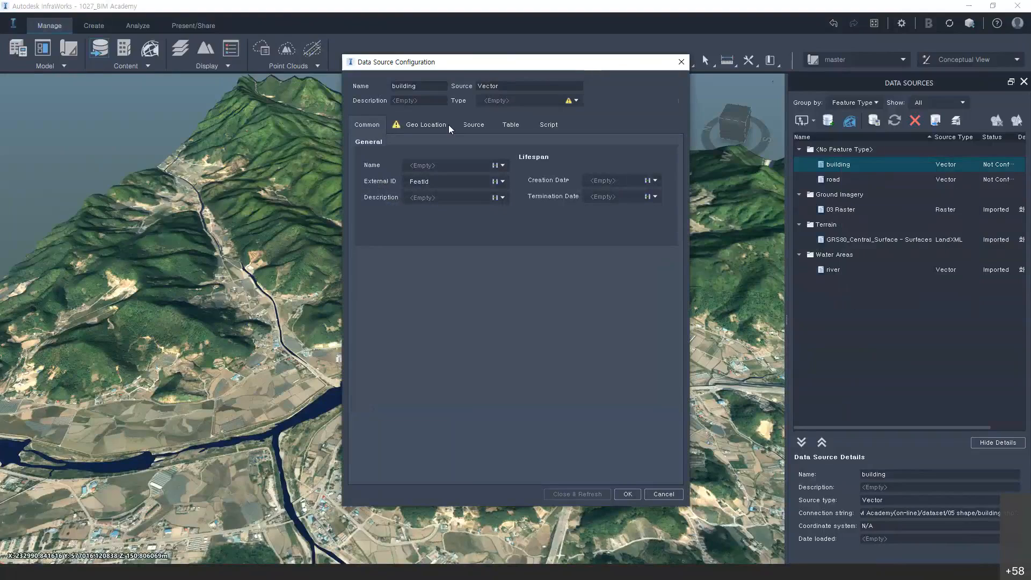
{"action": "left_click", "coordinate": [575, 101]}
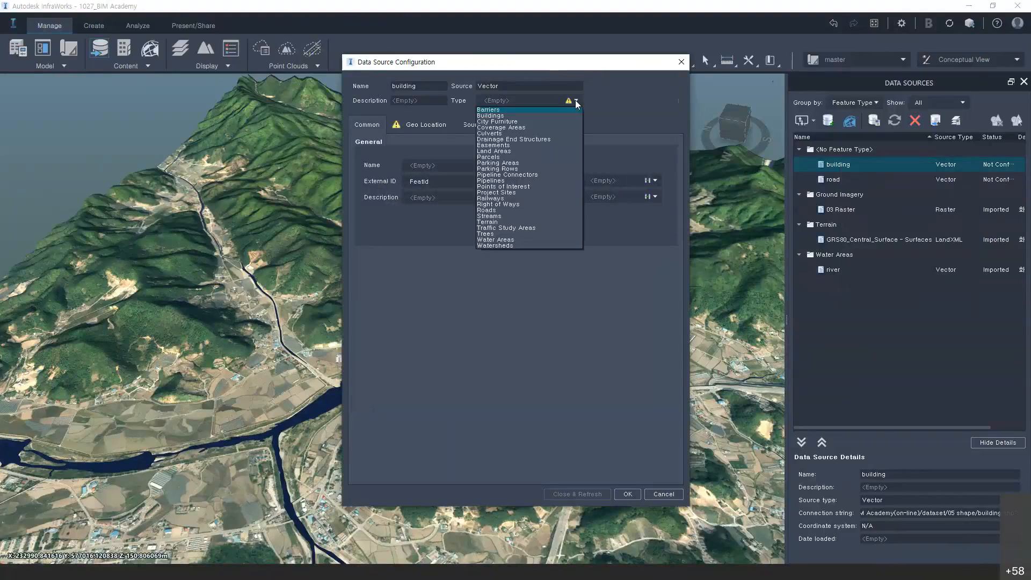
{"action": "left_click", "coordinate": [539, 116]}
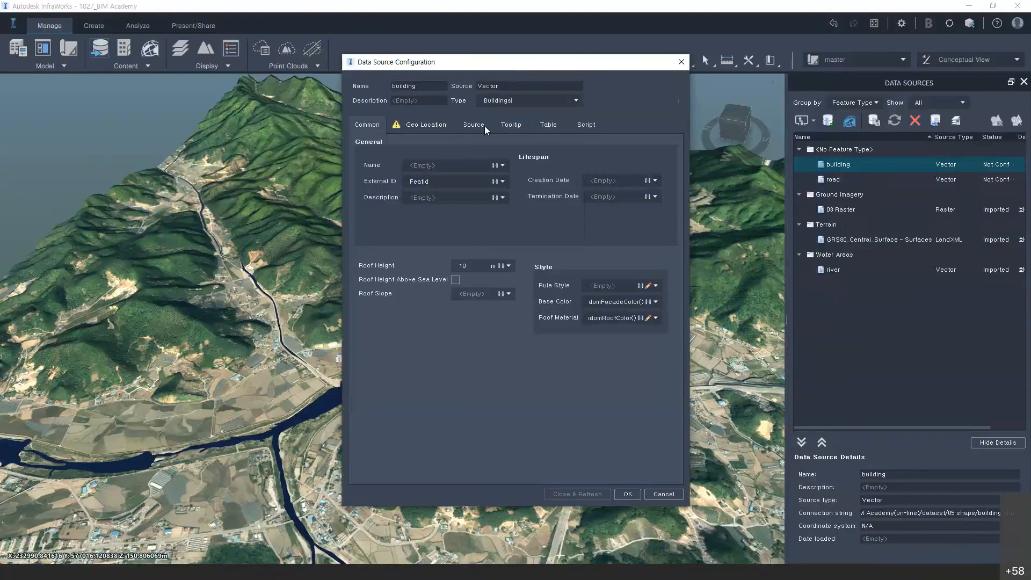
{"action": "left_click", "coordinate": [422, 126]}
{"action": "left_click", "coordinate": [673, 144]}
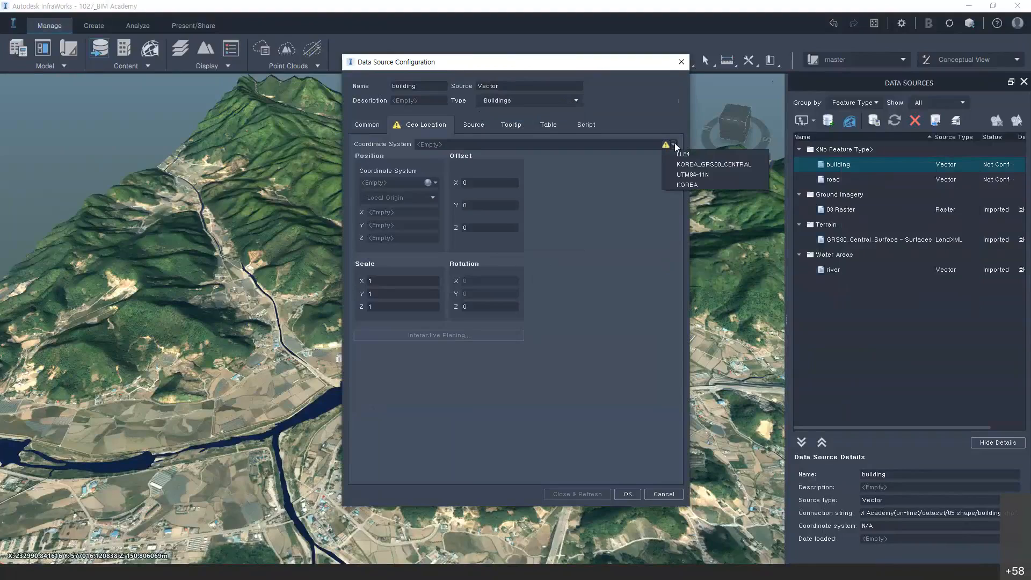
{"action": "left_click", "coordinate": [700, 165]}
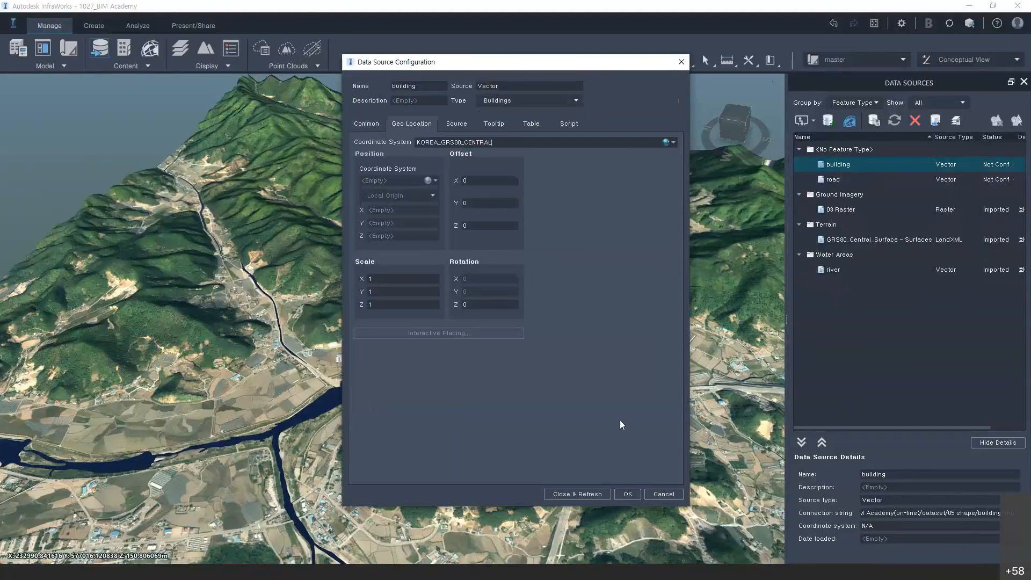
Step: Set the building source to Drape with clipping to the model extent, review its settings and refresh the model
{"action": "left_click", "coordinate": [453, 127]}
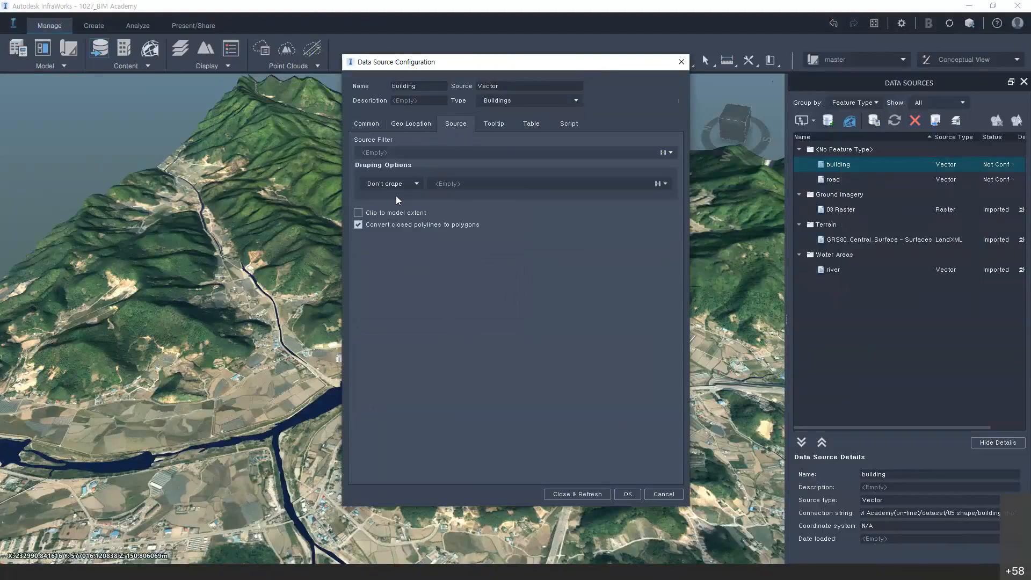
{"action": "left_click", "coordinate": [413, 184]}
{"action": "left_click", "coordinate": [374, 198]}
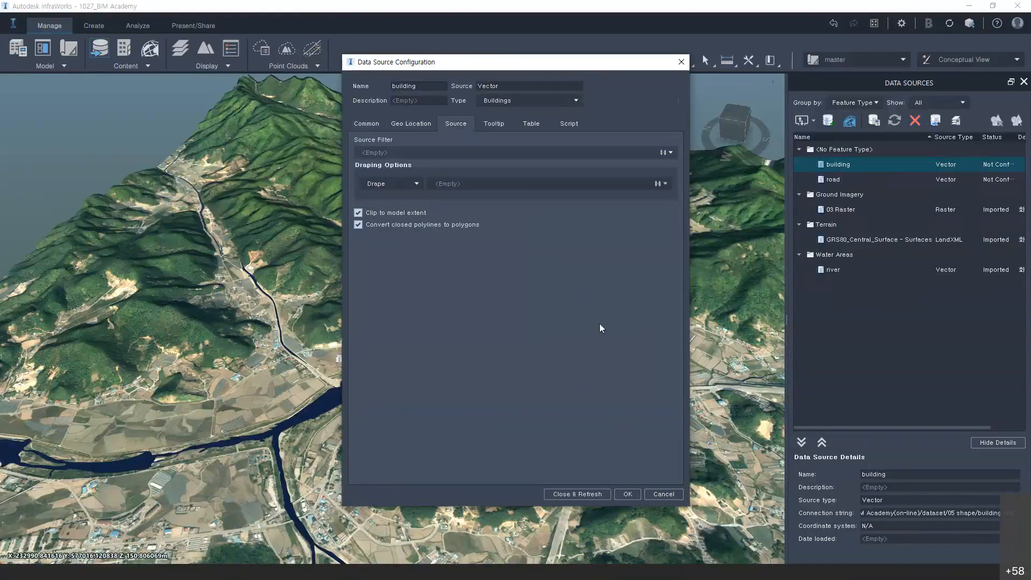
{"action": "left_click", "coordinate": [361, 125]}
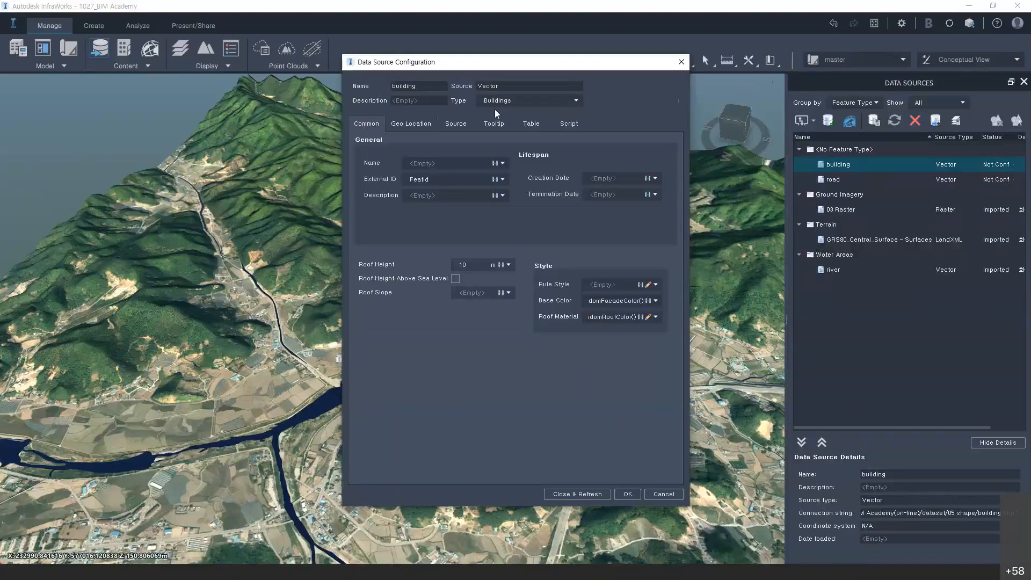
{"action": "left_click", "coordinate": [423, 124]}
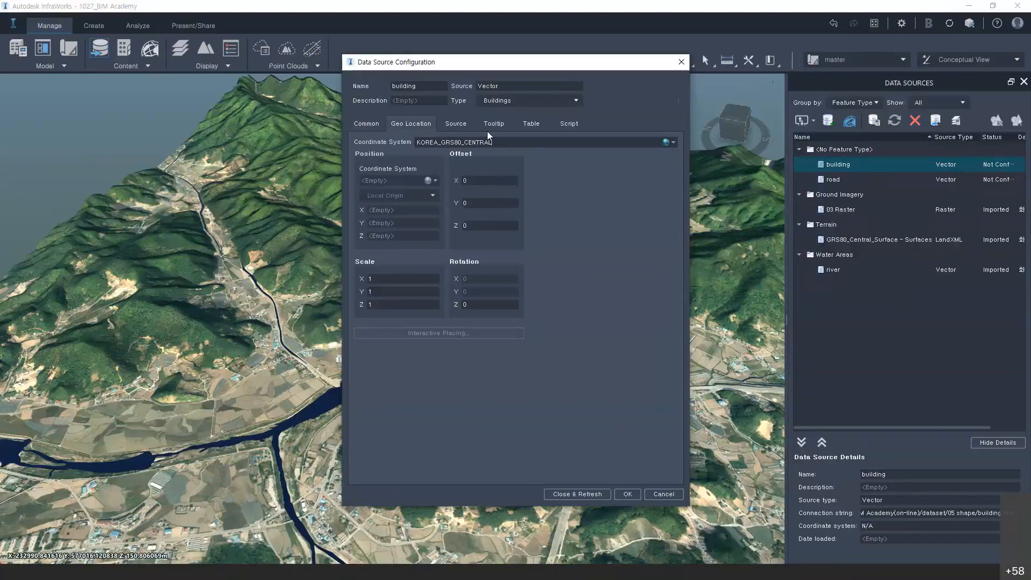
{"action": "left_click", "coordinate": [452, 123]}
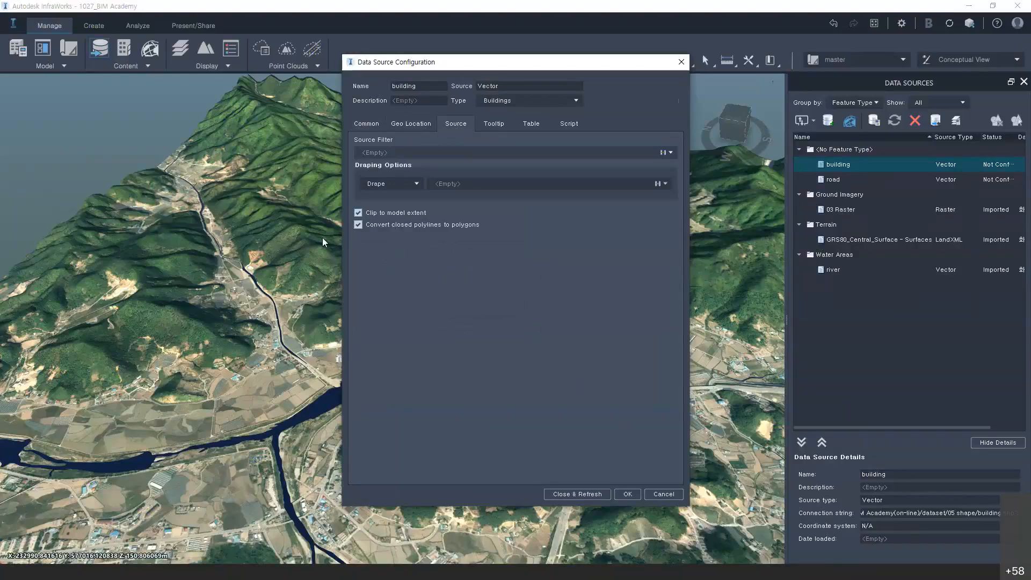
{"action": "left_click", "coordinate": [561, 495]}
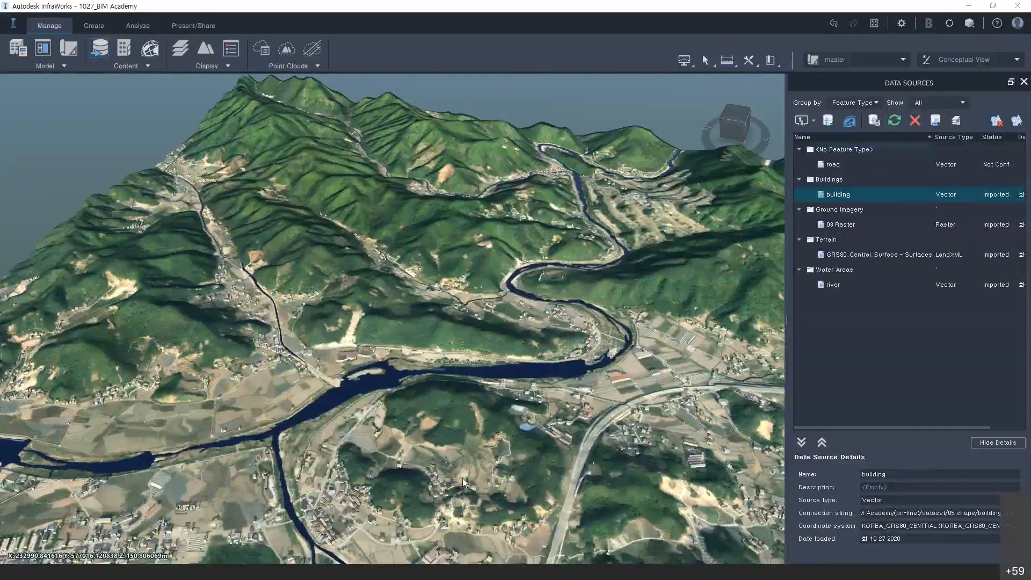
Step: Examine the imported building blocks in the village beside the river, close up, from above and at a low angle
{"action": "scroll", "coordinate": [463, 478], "scroll_direction": "up", "scroll_amount": 2}
{"action": "scroll", "coordinate": [396, 357], "scroll_direction": "up", "scroll_amount": 5}
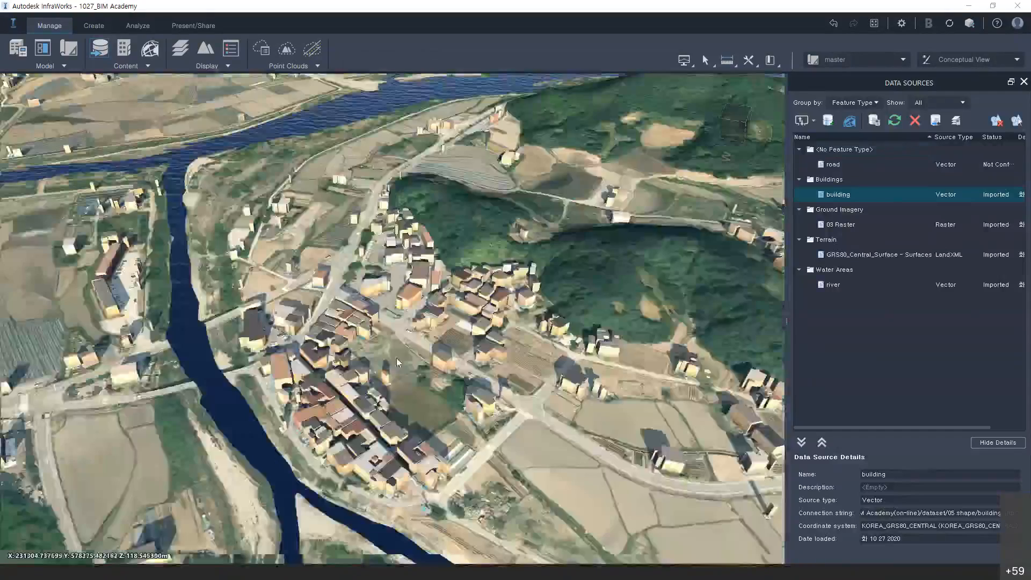
{"action": "left_click_drag", "start_coordinate": [396, 357], "coordinate": [641, 355]}
{"action": "scroll", "coordinate": [643, 356], "scroll_direction": "up", "scroll_amount": 2}
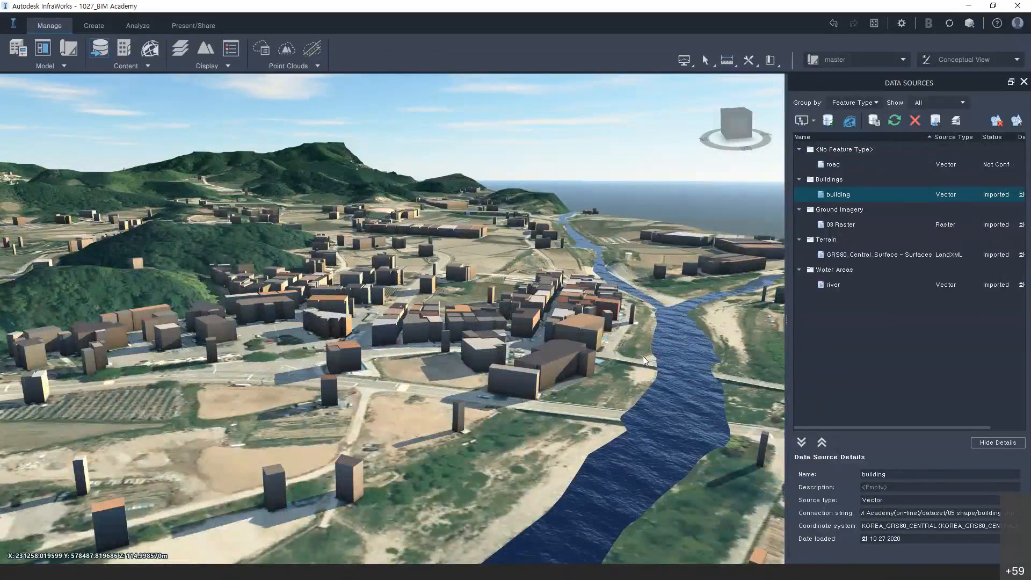
{"action": "left_click_drag", "start_coordinate": [643, 356], "coordinate": [222, 550]}
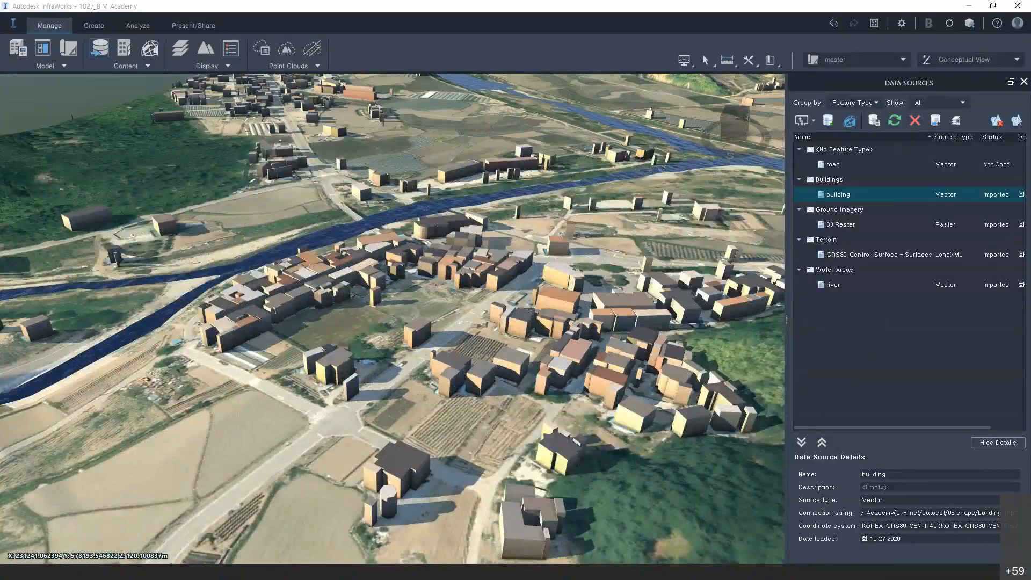
Step: Switch to Civil 3D with the river outlines in Drawing1 and cancel any active selection or command
{"action": "key", "text": "alt+Tab"}
{"action": "double_click", "coordinate": [407, 177]}
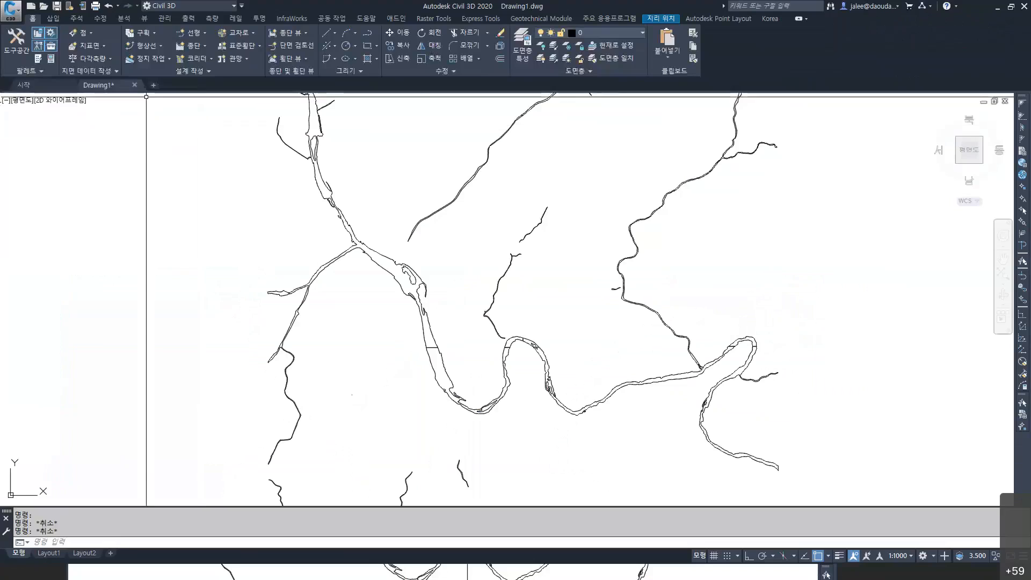
{"action": "double_click", "coordinate": [220, 210]}
{"action": "key", "text": "Escape"}
{"action": "key", "text": "Escape"}
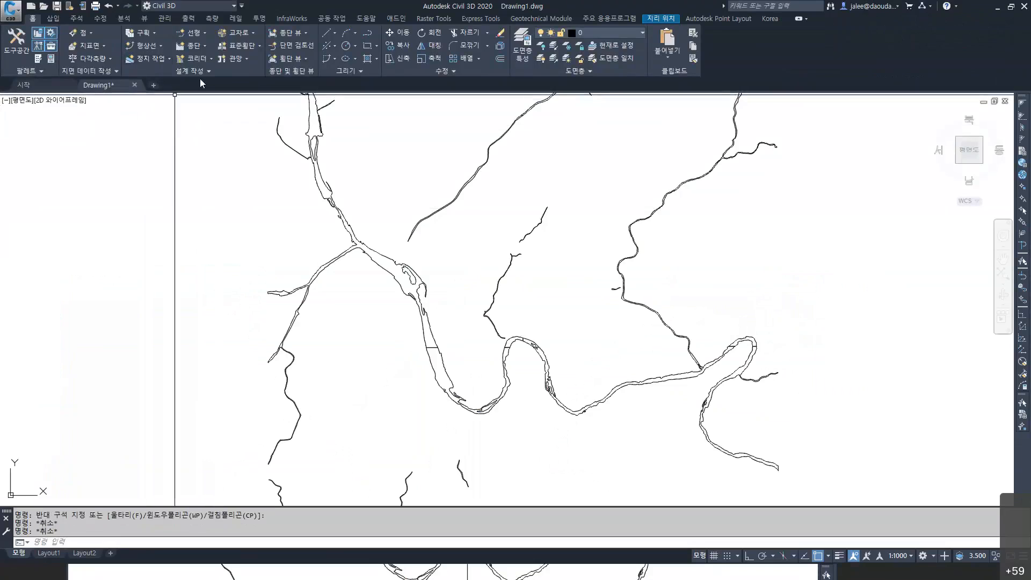
Step: Start MAPIMPORT and choose building.shp from the 05 shape folder as an Esri Shapefile
{"action": "type", "text": "MAP"}
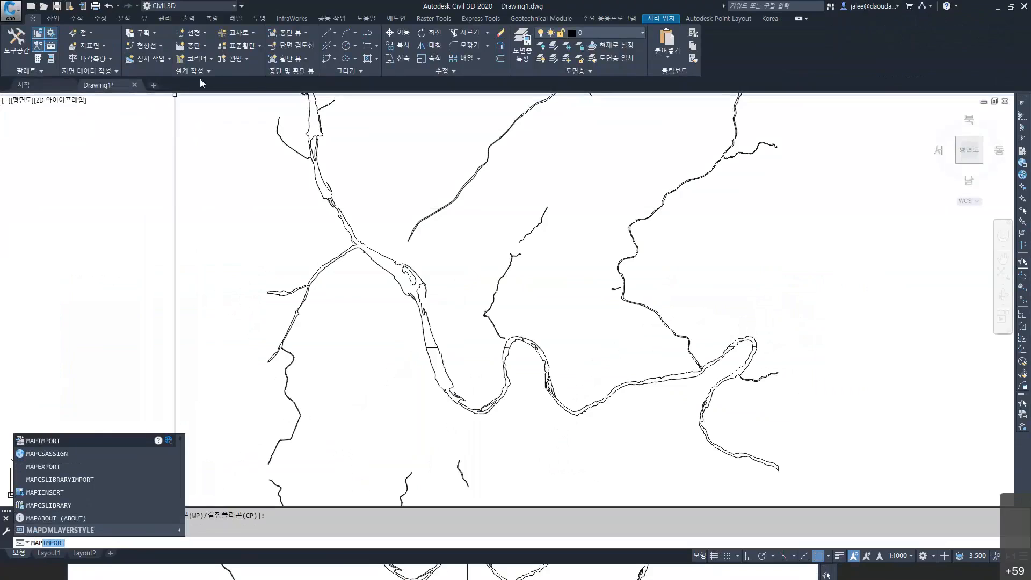
{"action": "key", "text": "Return"}
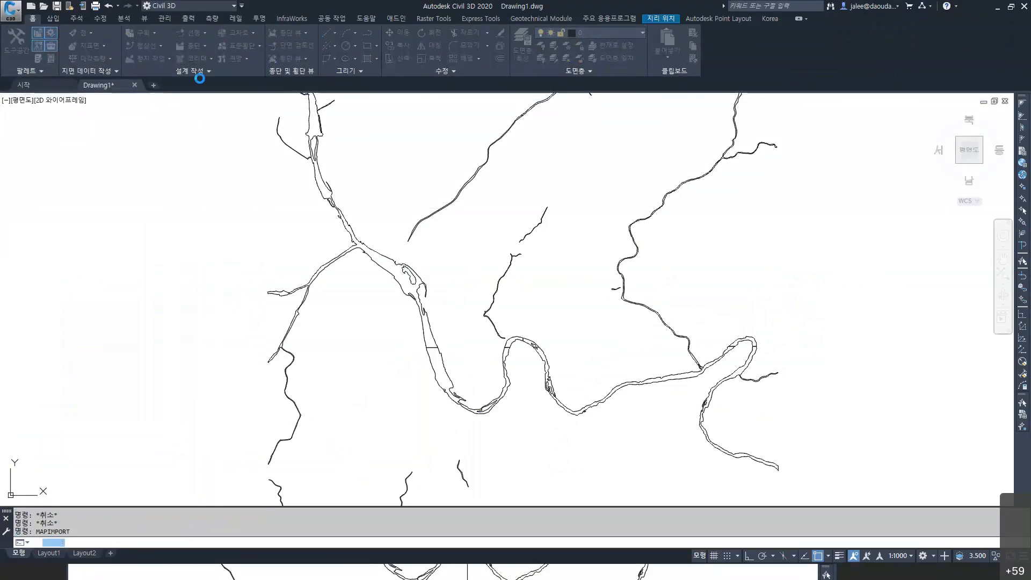
{"action": "left_click", "coordinate": [553, 110]}
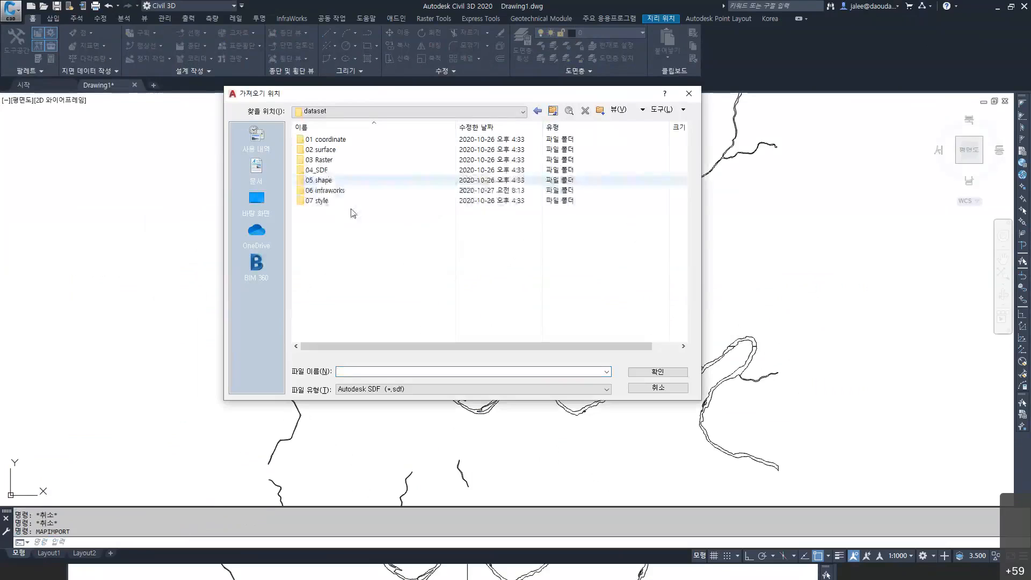
{"action": "double_click", "coordinate": [323, 180]}
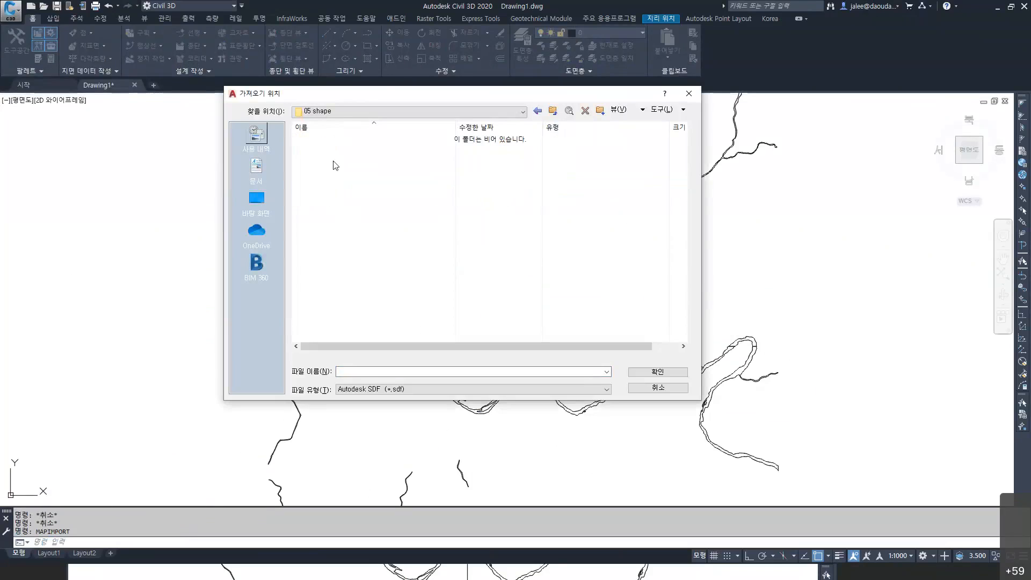
{"action": "left_click", "coordinate": [406, 391]}
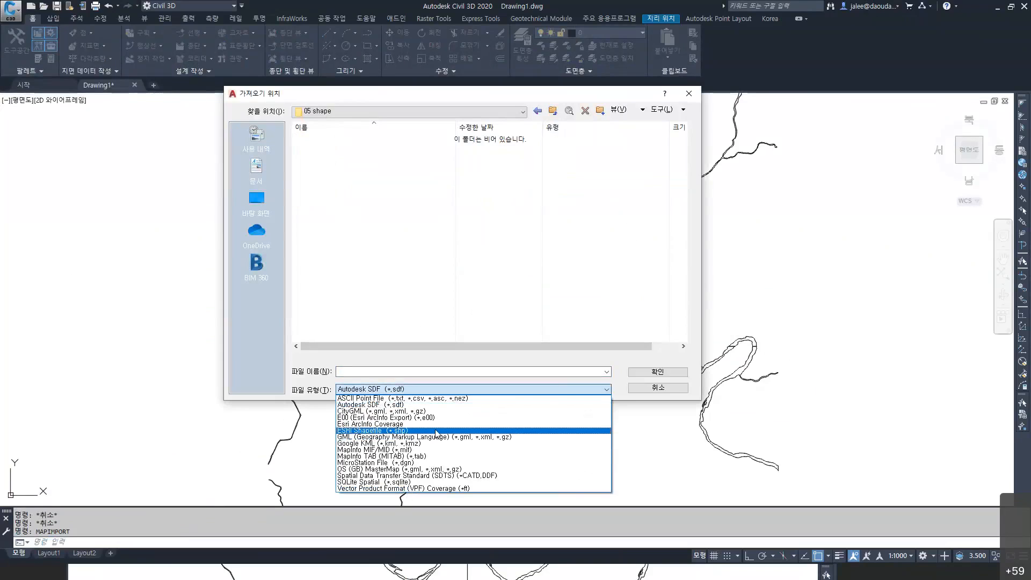
{"action": "left_click", "coordinate": [437, 432]}
{"action": "left_click", "coordinate": [338, 141]}
{"action": "double_click", "coordinate": [338, 141]}
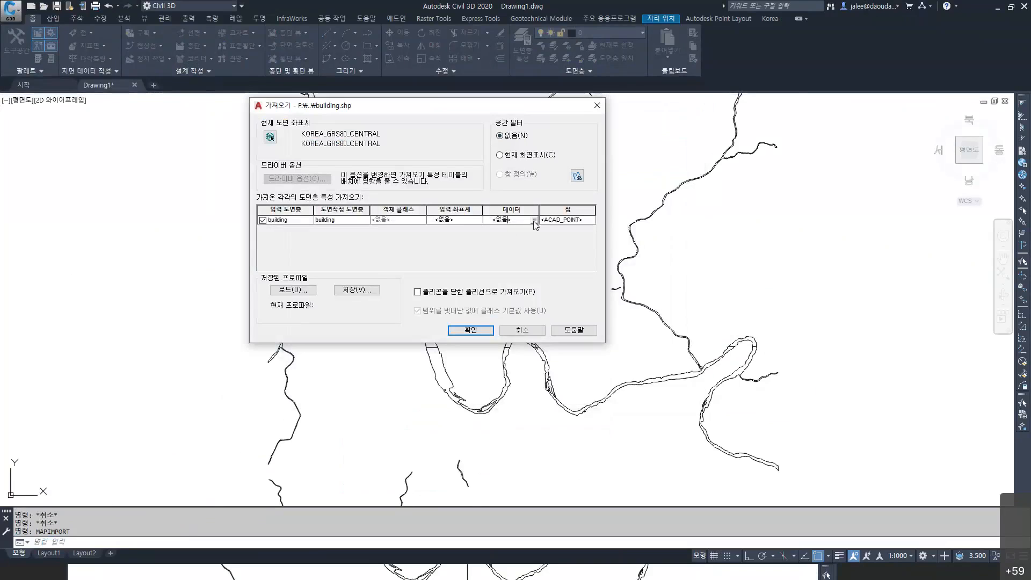
Step: Import building.shp with its attributes as object data in the building table and polygons as closed polylines
{"action": "left_click", "coordinate": [533, 221]}
{"action": "left_click", "coordinate": [618, 122]}
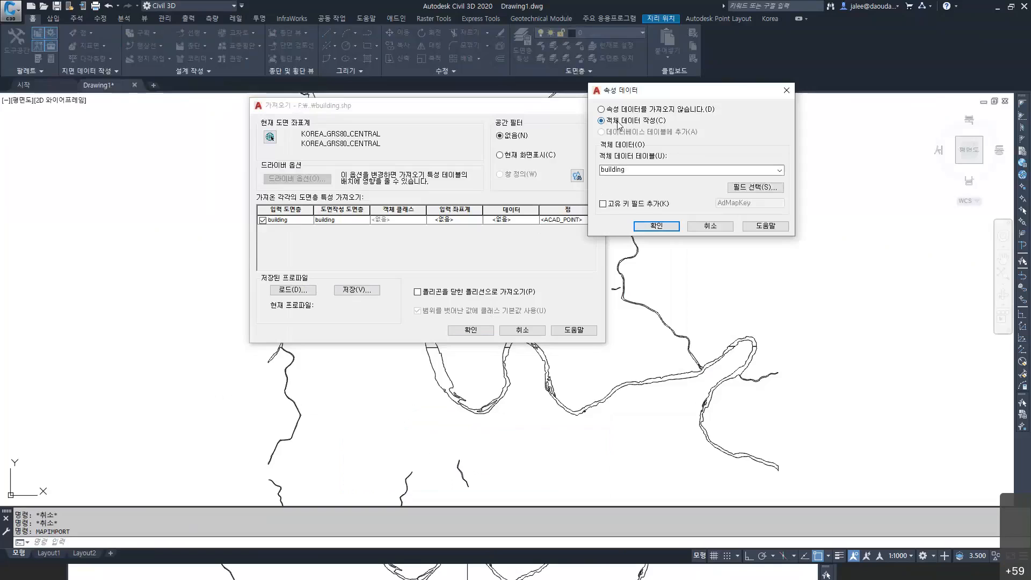
{"action": "left_click", "coordinate": [780, 170]}
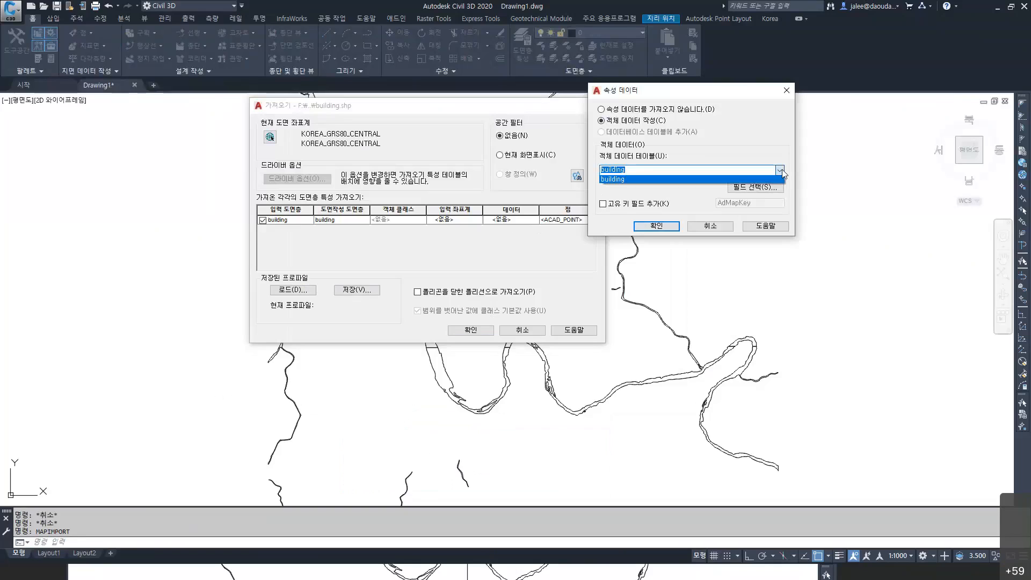
{"action": "left_click", "coordinate": [782, 169]}
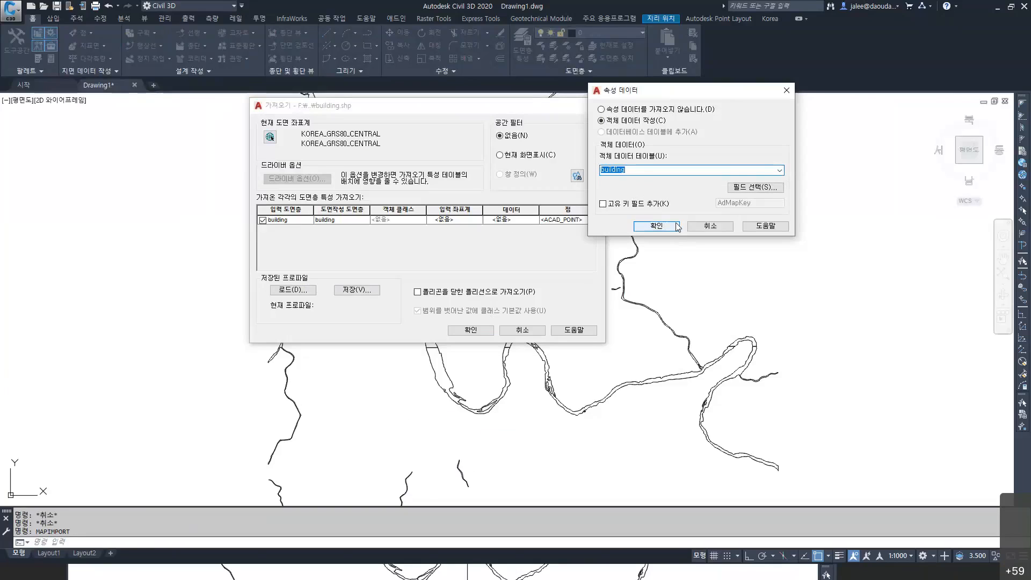
{"action": "left_click", "coordinate": [656, 225]}
{"action": "left_click", "coordinate": [443, 293]}
{"action": "left_click", "coordinate": [455, 331]}
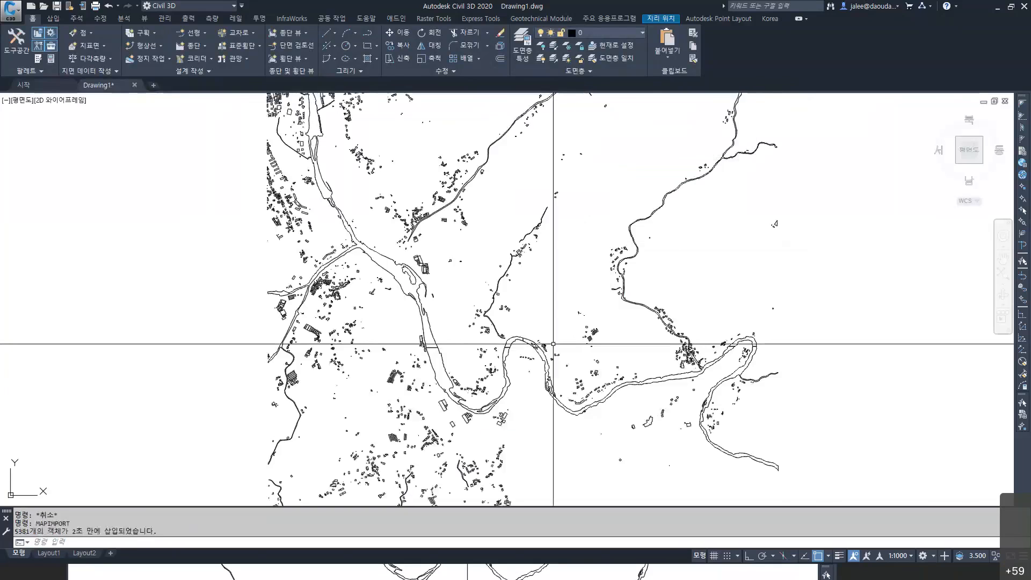
Step: Select the long rectangular building outline beside the river bend and open its properties to check the imported attributes
{"action": "scroll", "coordinate": [375, 386], "scroll_direction": "up", "scroll_amount": 8}
{"action": "middle_click_drag", "start_coordinate": [485, 387], "coordinate": [344, 252]}
{"action": "middle_click_drag", "start_coordinate": [602, 361], "coordinate": [429, 242]}
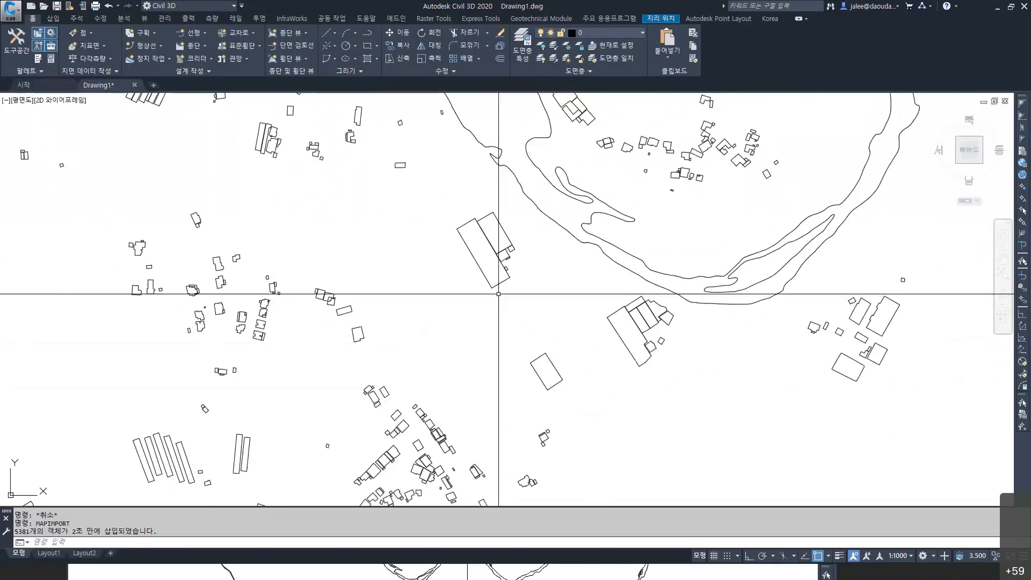
{"action": "scroll", "coordinate": [500, 294], "scroll_direction": "up", "scroll_amount": 4}
{"action": "left_click", "coordinate": [481, 260]}
{"action": "left_click", "coordinate": [443, 263]}
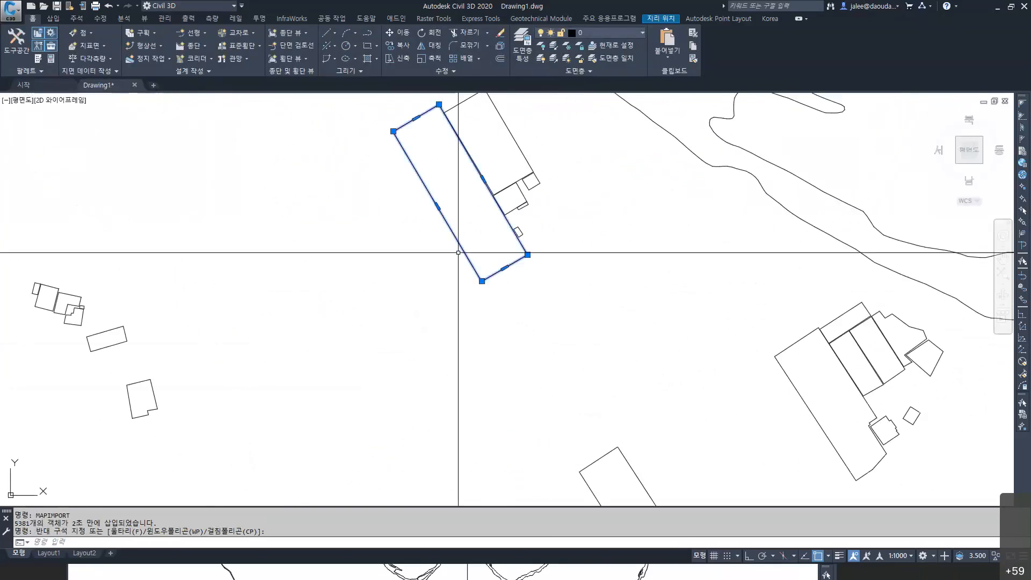
{"action": "type", "text": "PR"}
{"action": "key", "text": "Return"}
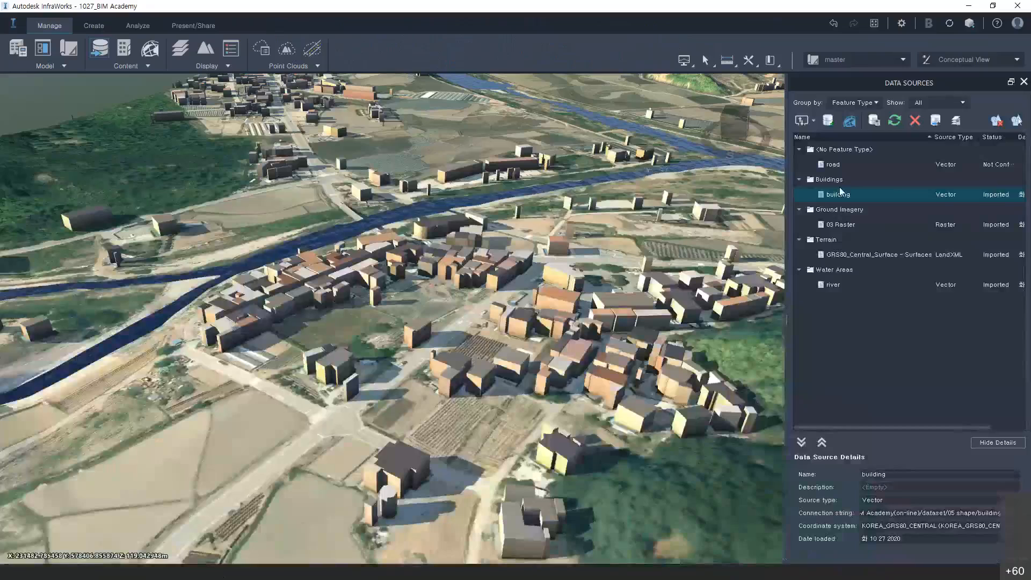
Step: Switch to InfraWorks and set the building source's Roof Height expression to 층수 * 3
{"action": "right_click", "coordinate": [838, 195]}
{"action": "key", "text": "Escape"}
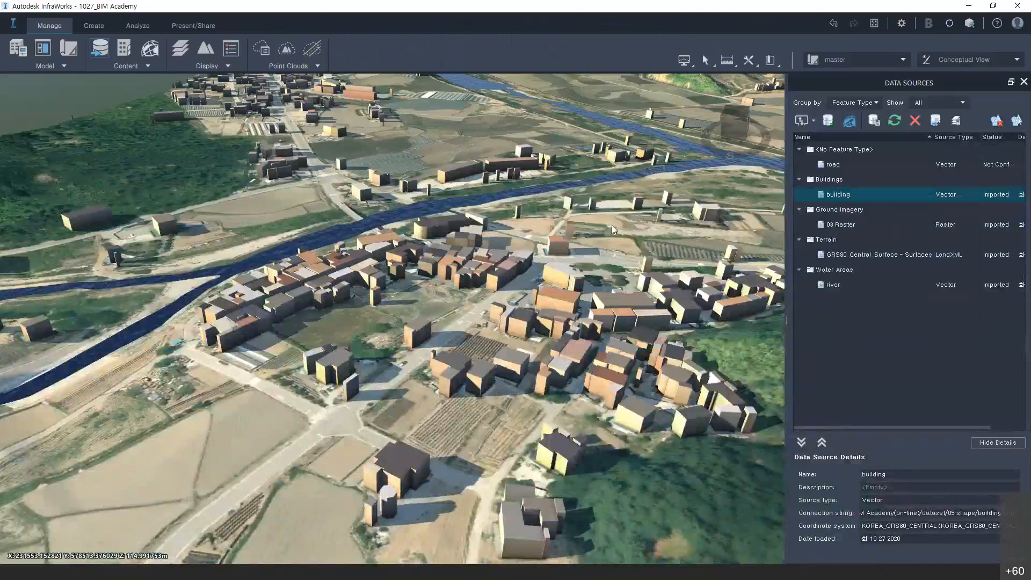
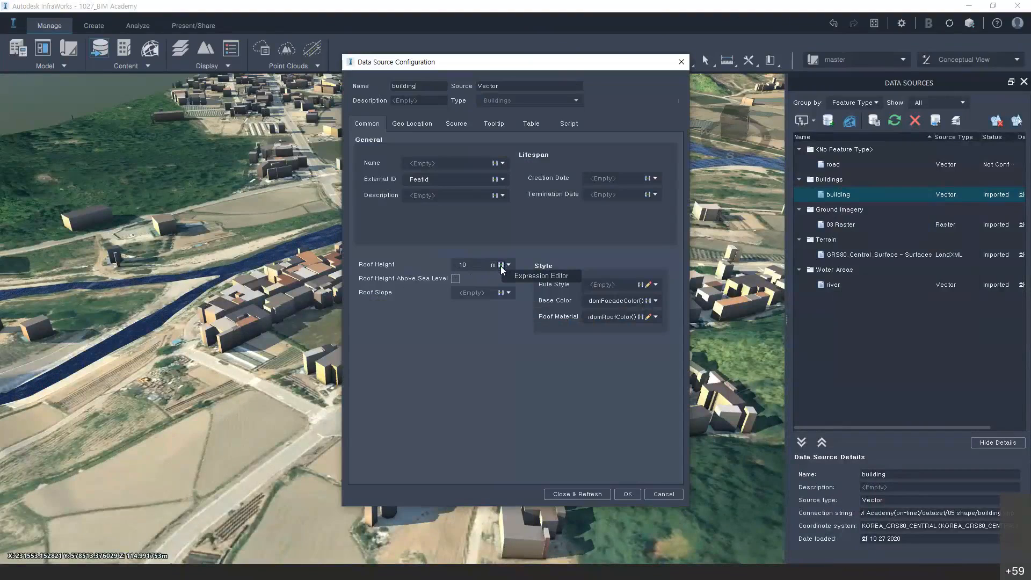
{"action": "left_click", "coordinate": [501, 265]}
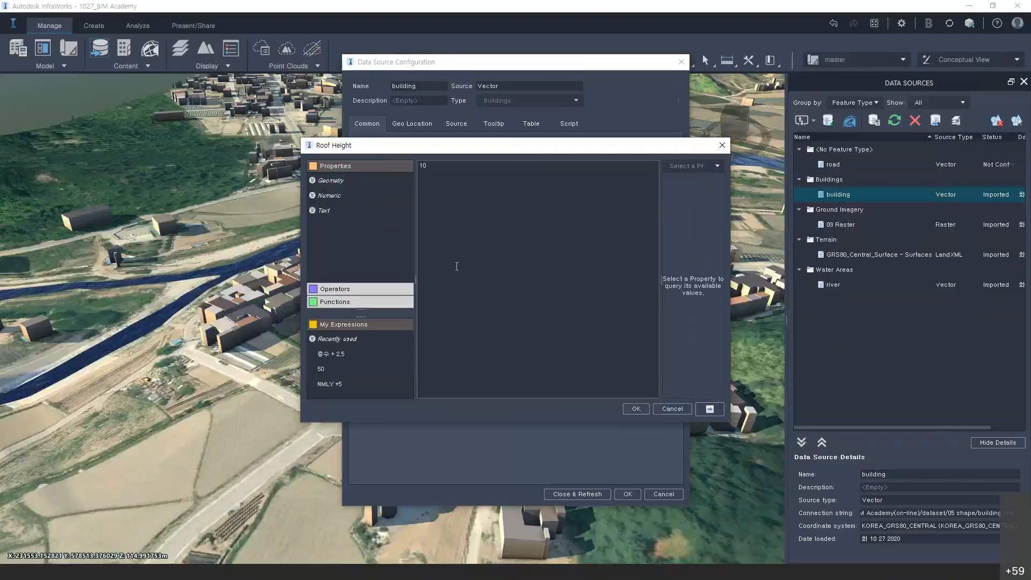
{"action": "left_click", "coordinate": [311, 212]}
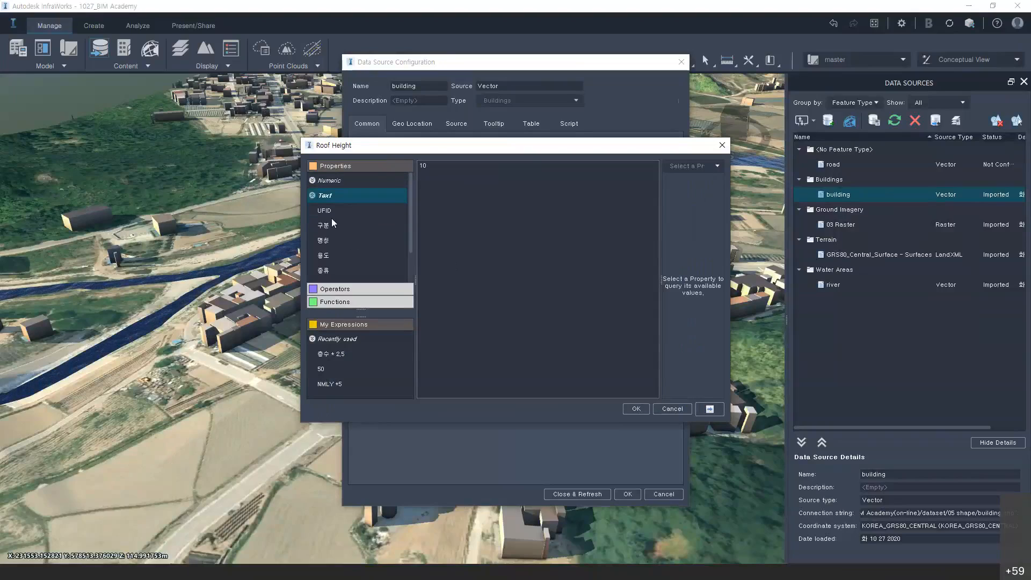
{"action": "scroll", "coordinate": [331, 218], "scroll_direction": "down", "scroll_amount": 2}
{"action": "scroll", "coordinate": [336, 215], "scroll_direction": "up", "scroll_amount": 1}
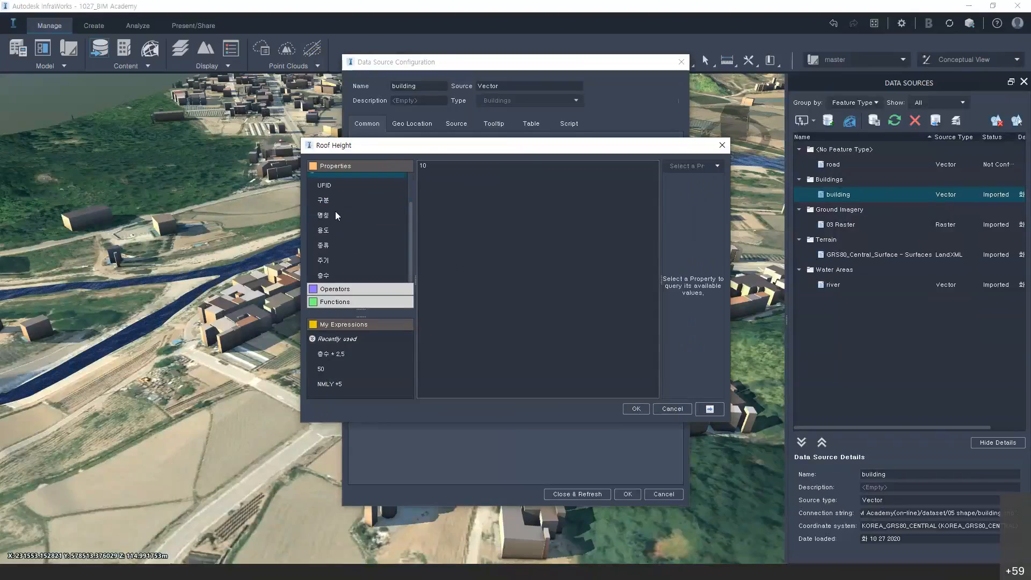
{"action": "left_click", "coordinate": [322, 276]}
{"action": "double_click", "coordinate": [323, 276]}
{"action": "key", "text": "BackSpace"}
{"action": "key", "text": "BackSpace"}
{"action": "key", "text": "End"}
{"action": "type", "text": "*"}
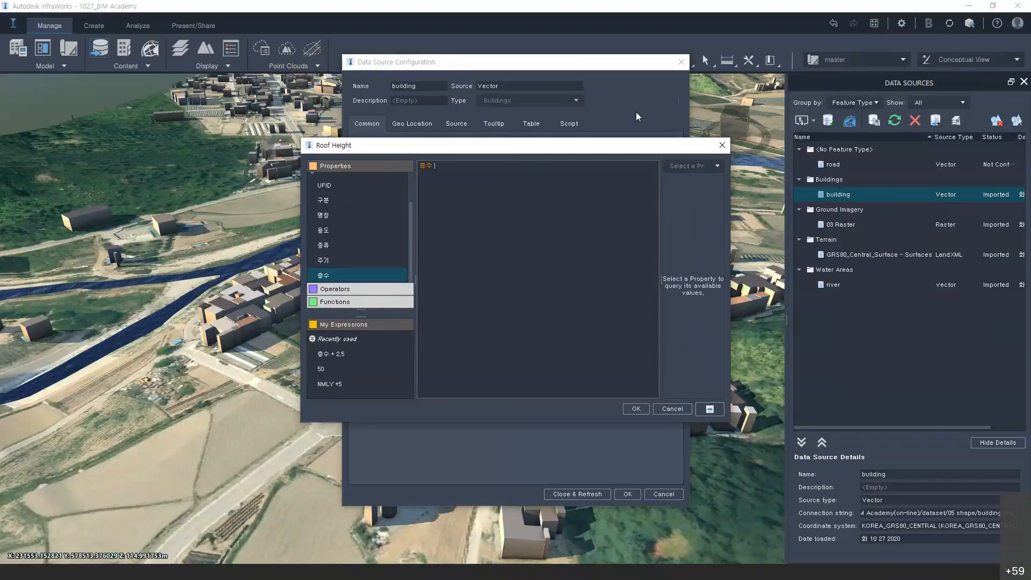
{"action": "type", "text": " 3"}
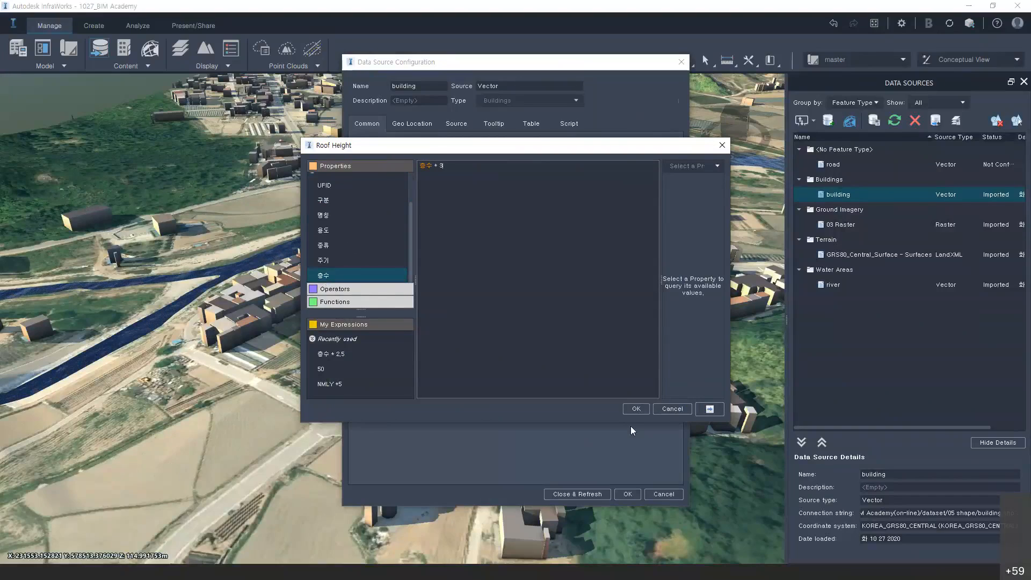
{"action": "left_click", "coordinate": [630, 407]}
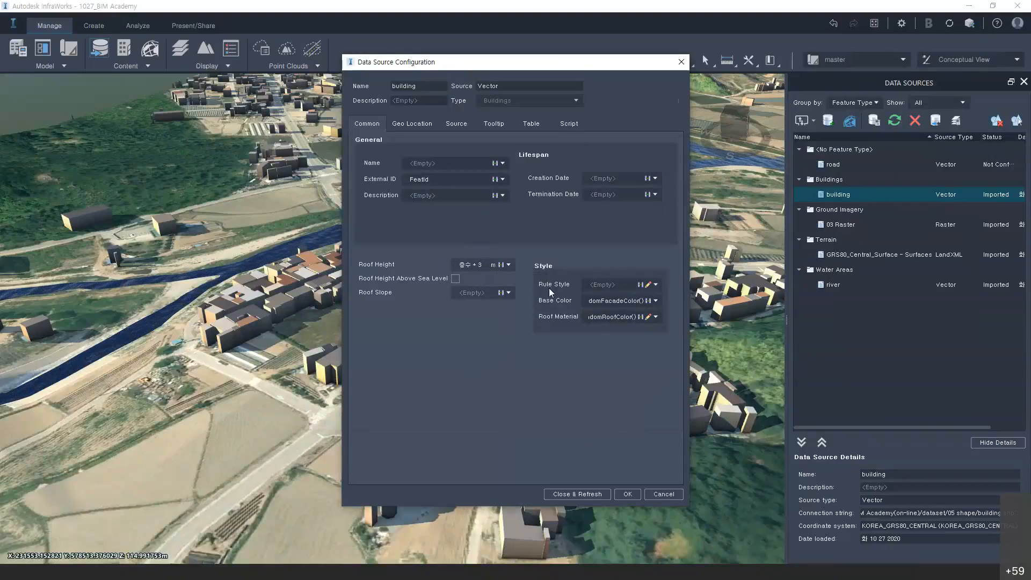
Step: Set the building source's Rule Style to the Dromio facade from Facade/Brick and refresh the model
{"action": "left_click", "coordinate": [649, 286]}
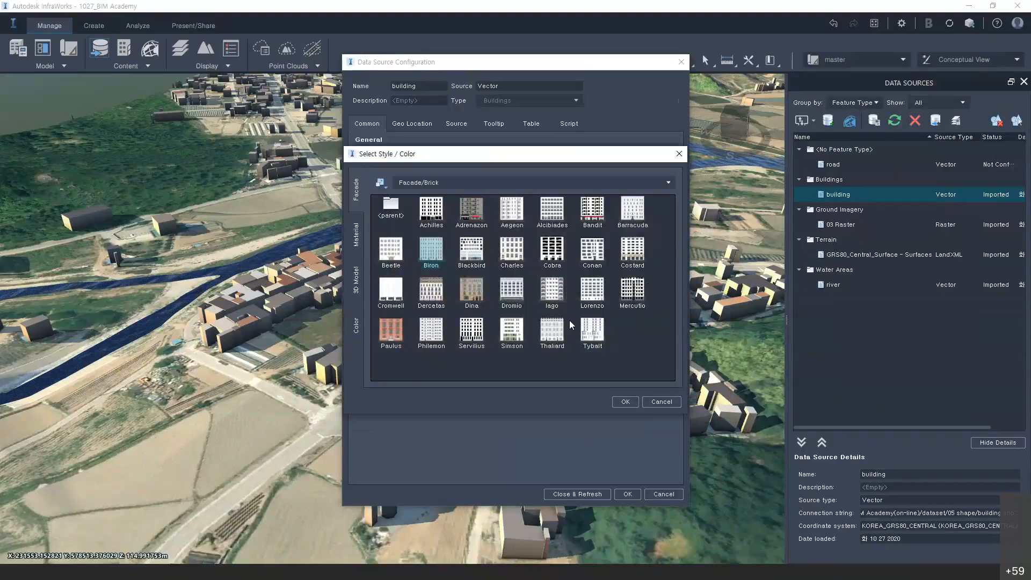
{"action": "left_click", "coordinate": [512, 292]}
{"action": "left_click", "coordinate": [626, 402]}
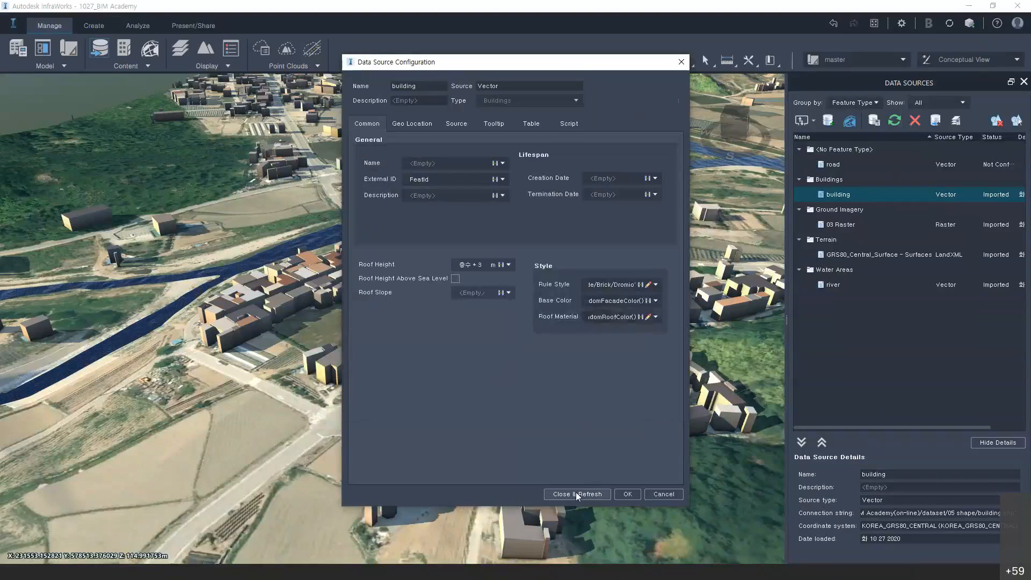
{"action": "left_click", "coordinate": [576, 493]}
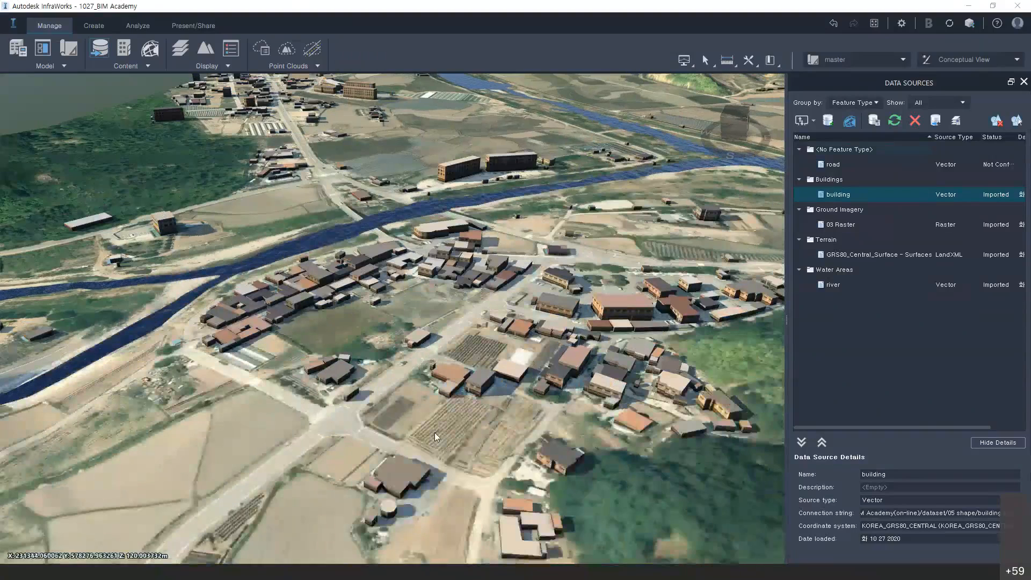
Step: Examine the restyled buildings and their roof heights in the village, close up and from a wider view toward the hills
{"action": "left_click_drag", "start_coordinate": [434, 433], "coordinate": [768, 202]}
{"action": "scroll", "coordinate": [598, 230], "scroll_direction": "up", "scroll_amount": 5}
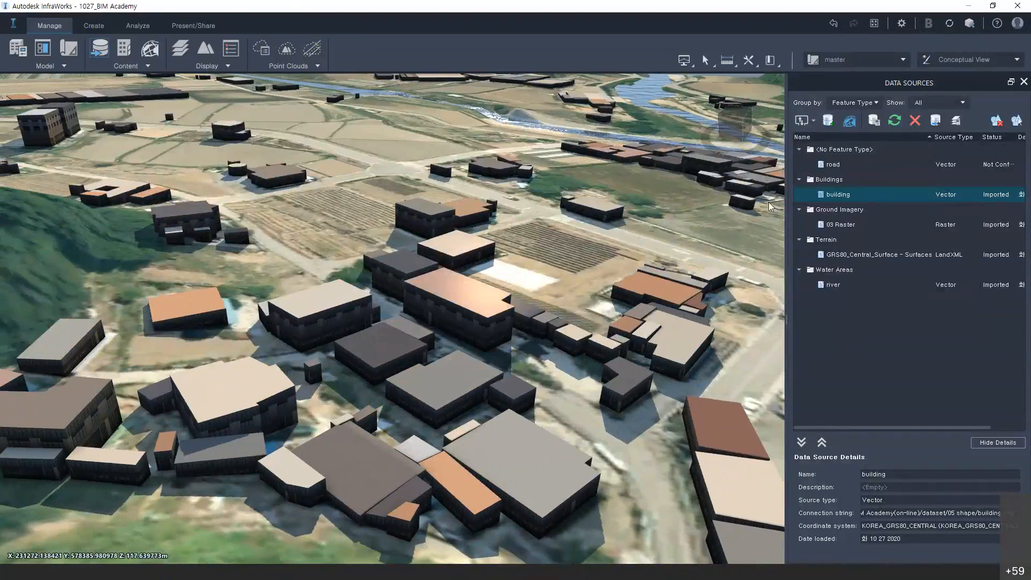
{"action": "right_click", "coordinate": [836, 196]}
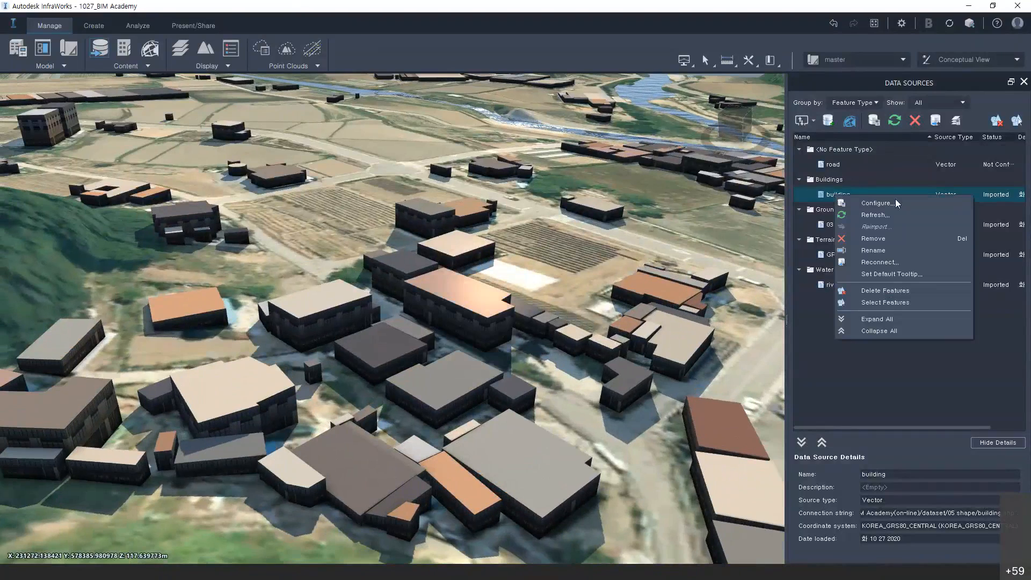
{"action": "left_click", "coordinate": [833, 195]}
{"action": "right_click", "coordinate": [833, 194]}
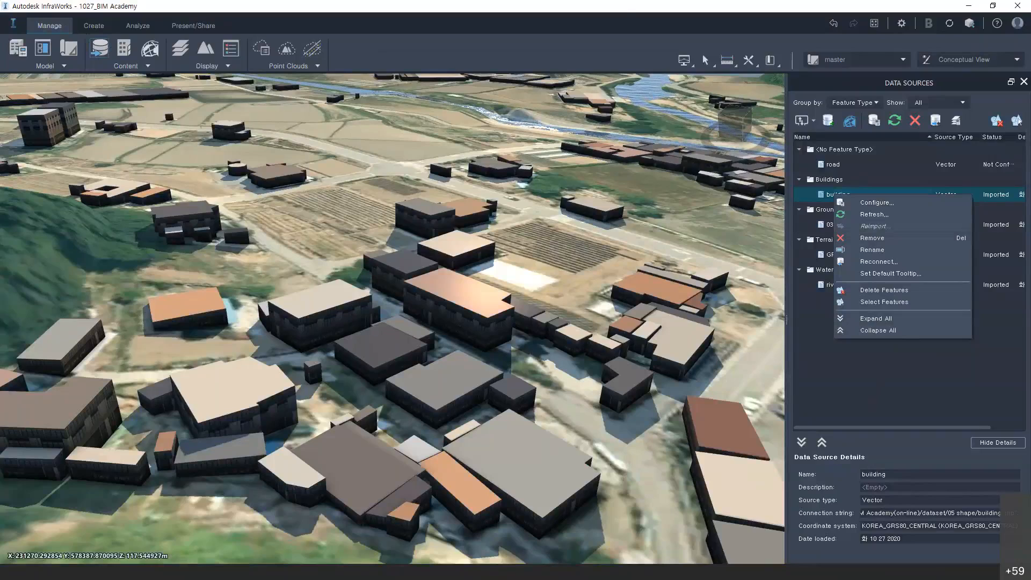
{"action": "left_click", "coordinate": [624, 9]}
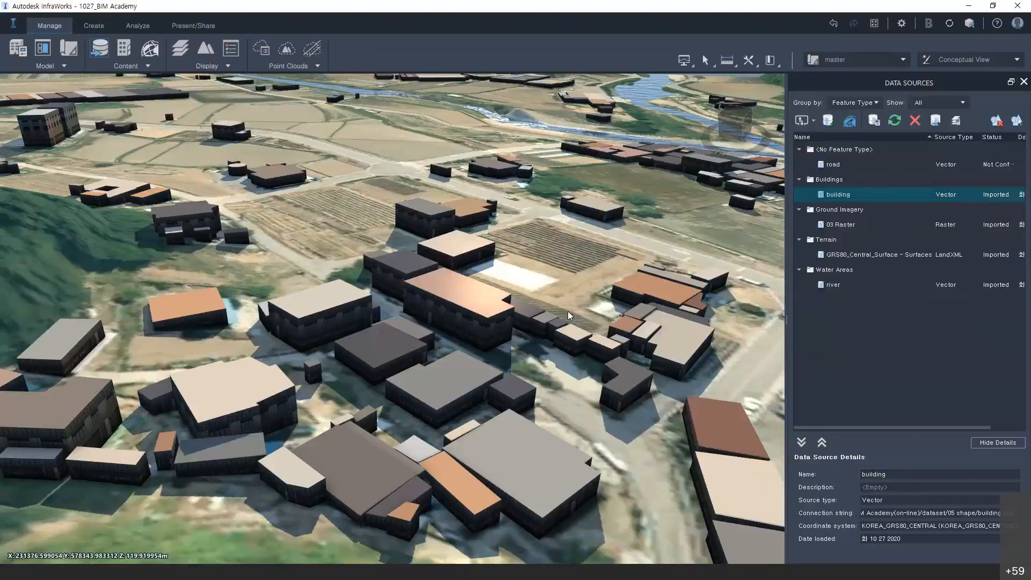
{"action": "left_click_drag", "start_coordinate": [568, 311], "coordinate": [417, 309]}
{"action": "scroll", "coordinate": [417, 309], "scroll_direction": "down", "scroll_amount": 5}
{"action": "left_click_drag", "start_coordinate": [449, 318], "coordinate": [408, 350]}
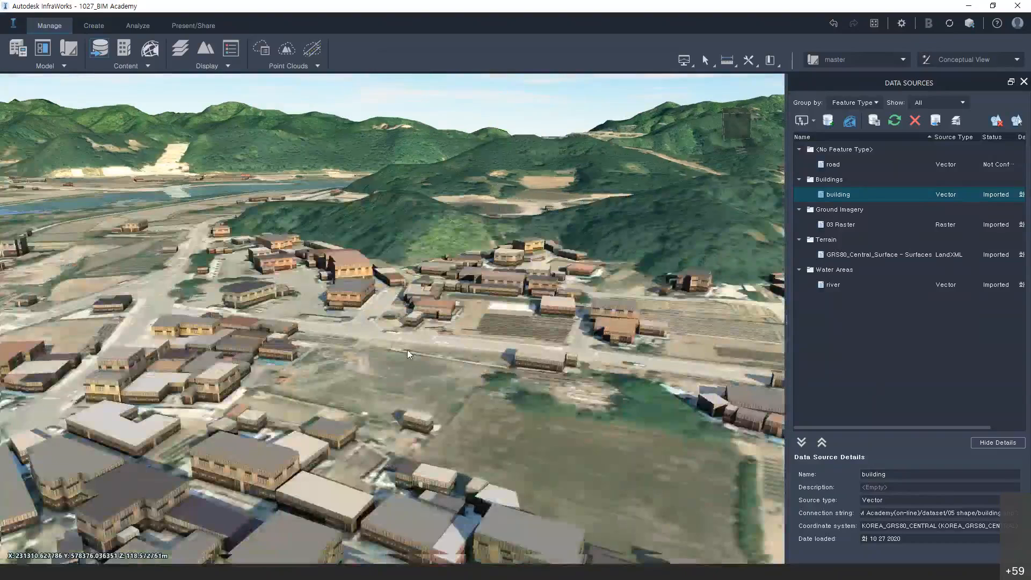
{"action": "scroll", "coordinate": [407, 350], "scroll_direction": "up", "scroll_amount": 2}
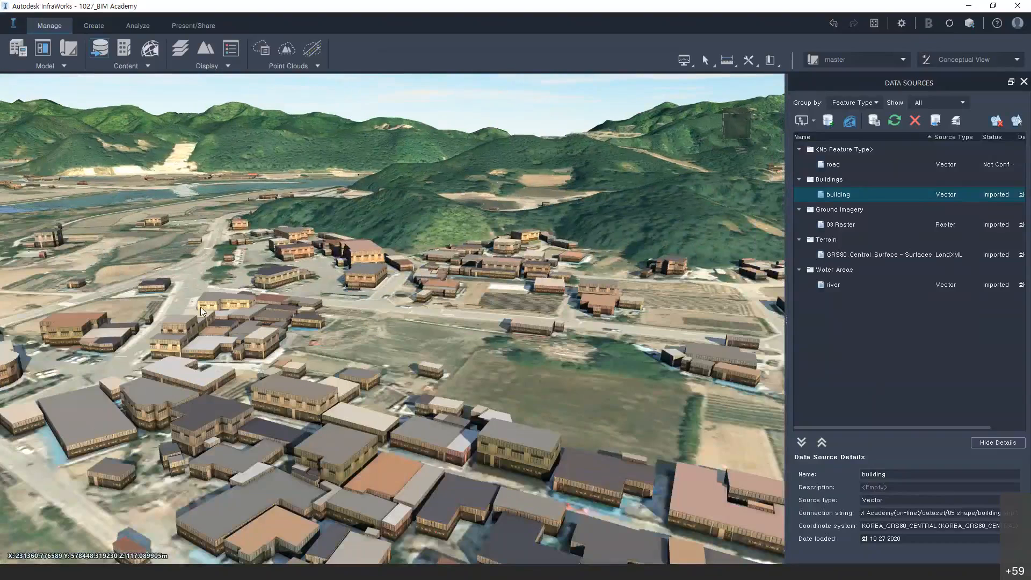
{"action": "left_click_drag", "start_coordinate": [219, 323], "coordinate": [298, 303]}
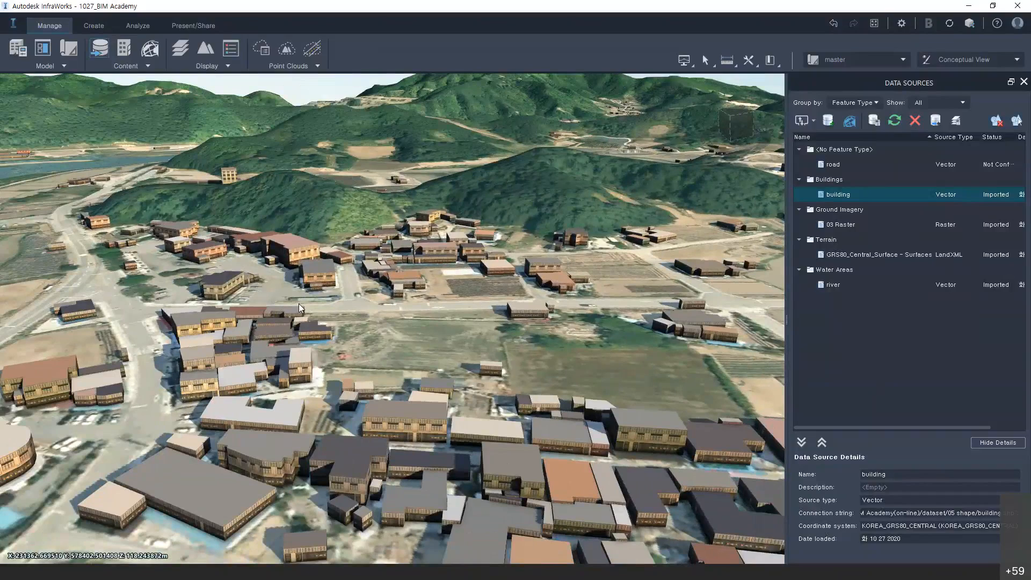
Step: Open the model's Style Rules for editing
{"action": "left_click", "coordinate": [197, 67]}
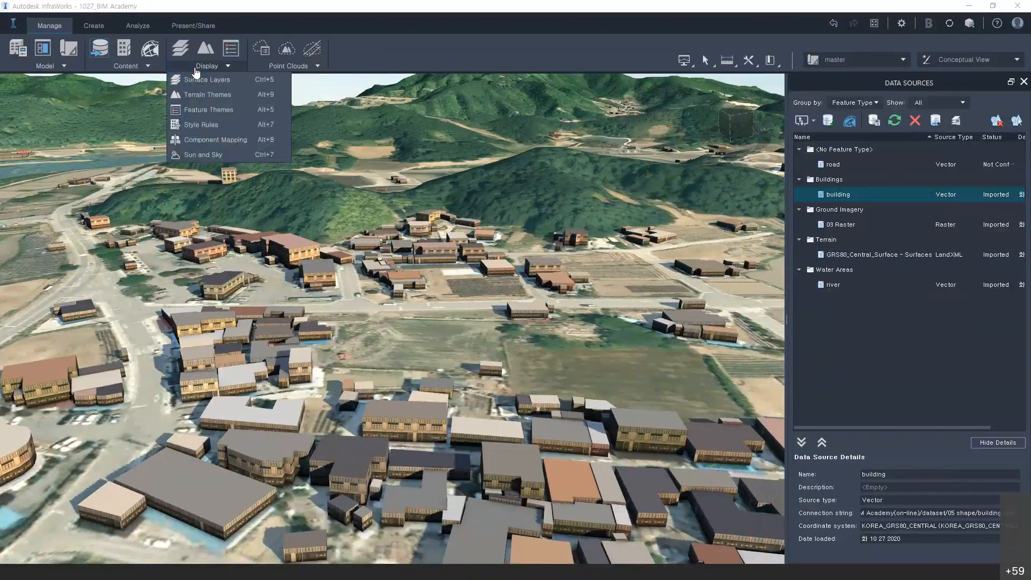
{"action": "left_click", "coordinate": [222, 130]}
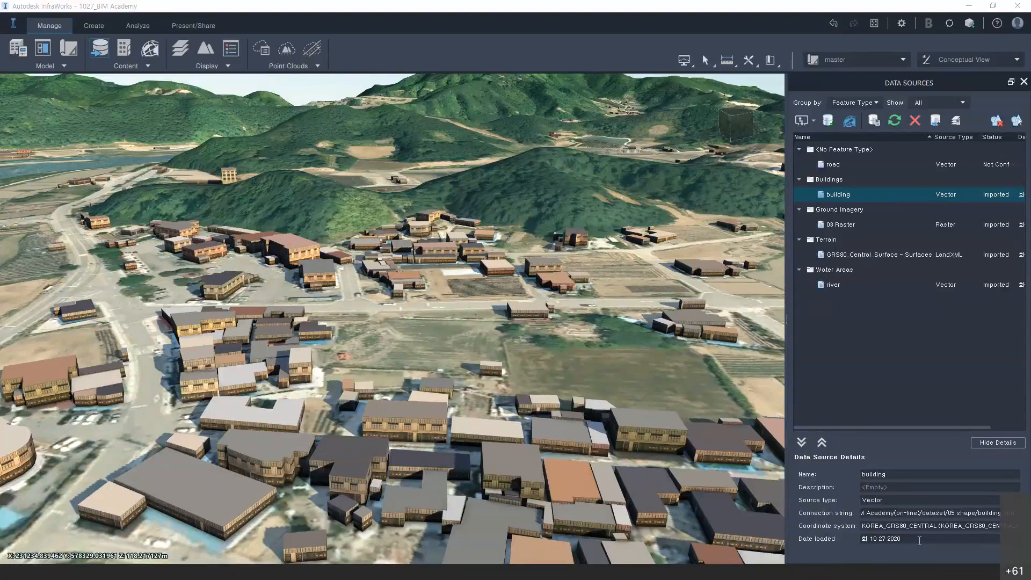
{"action": "left_click", "coordinate": [209, 65]}
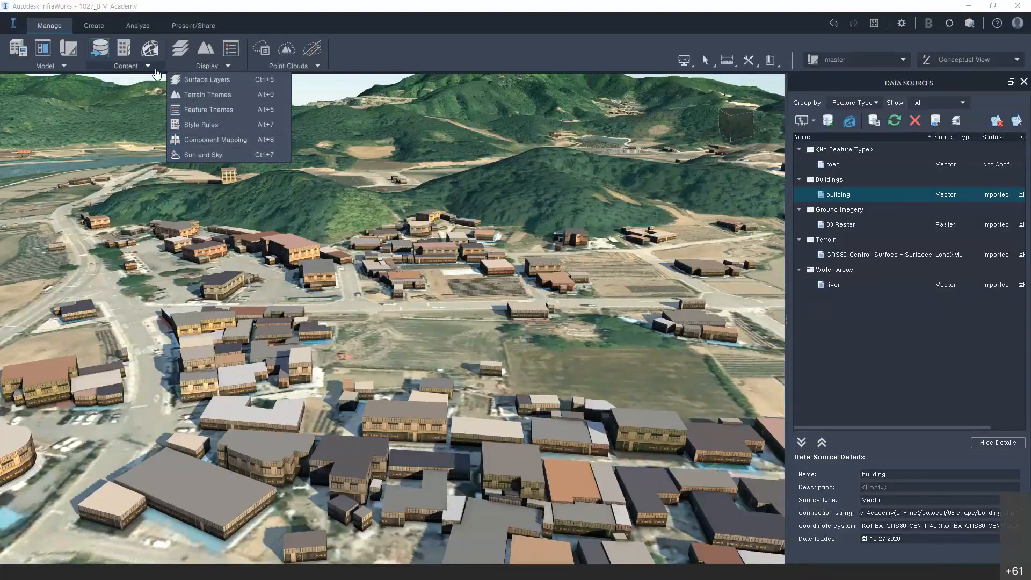
{"action": "left_click", "coordinate": [127, 64]}
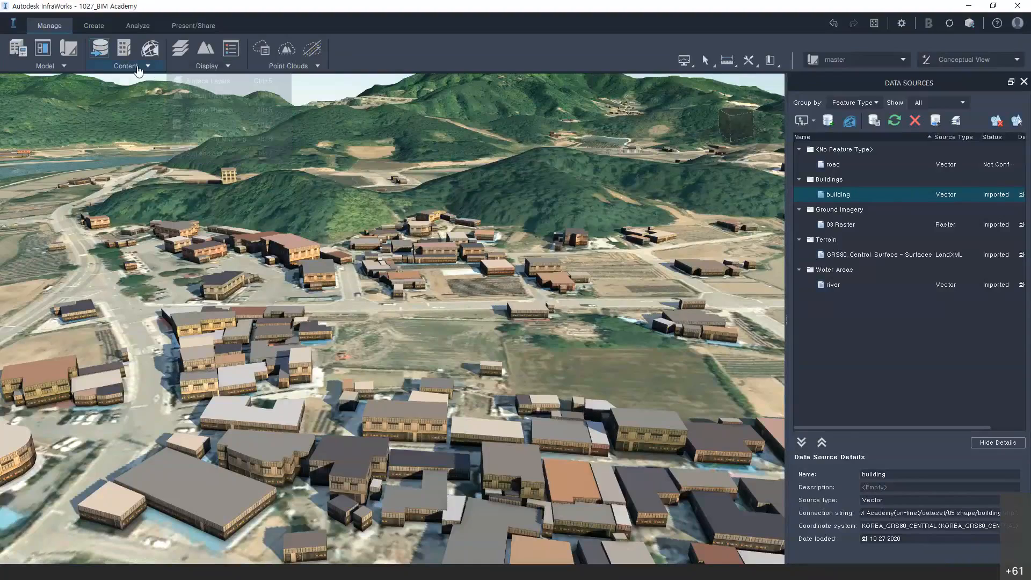
{"action": "left_click", "coordinate": [201, 65]}
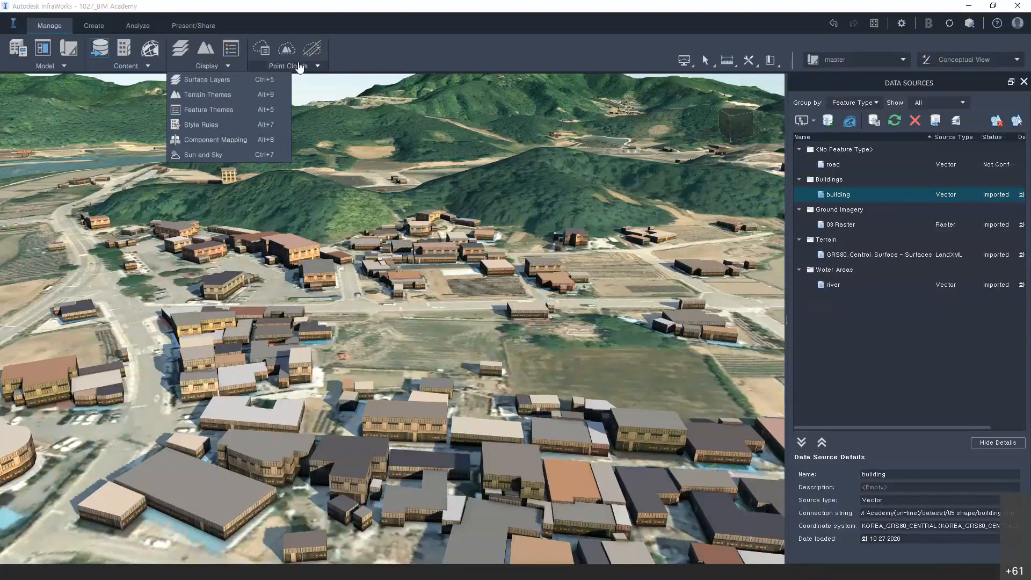
{"action": "left_click", "coordinate": [236, 125]}
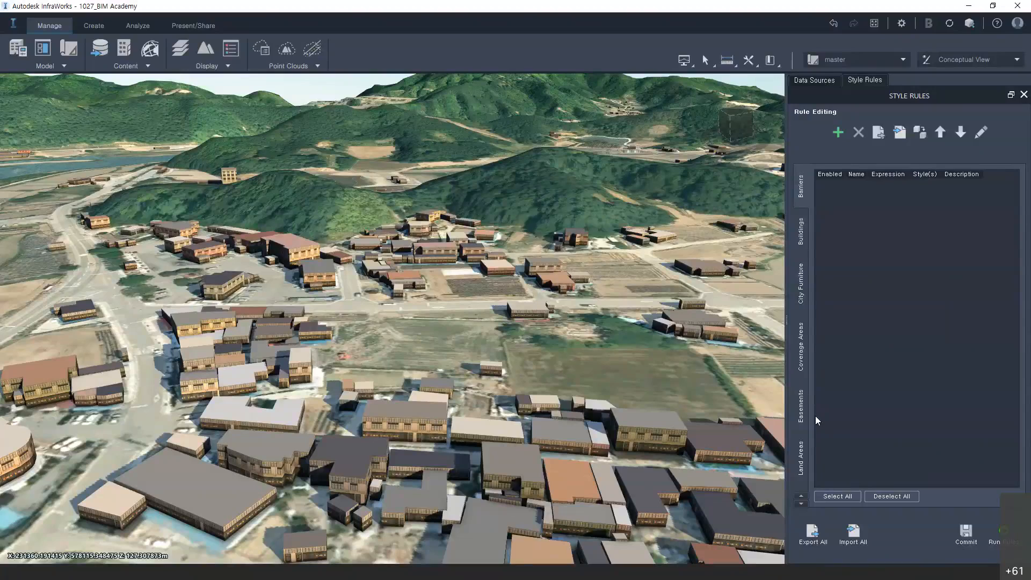
Step: Add a Buildings style rule named bim academy and open it in the Rule Editor
{"action": "left_click", "coordinate": [802, 229]}
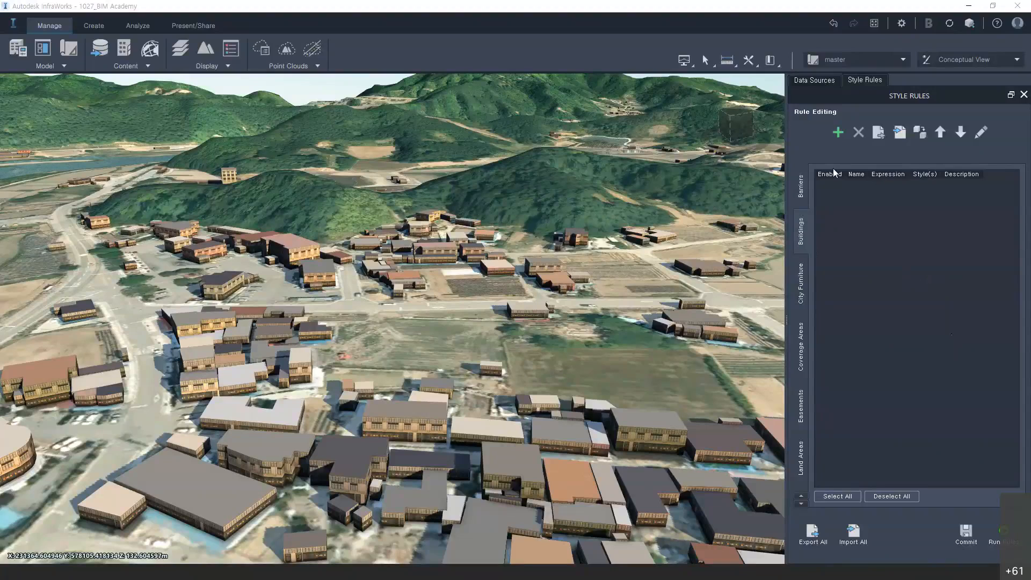
{"action": "left_click", "coordinate": [839, 134]}
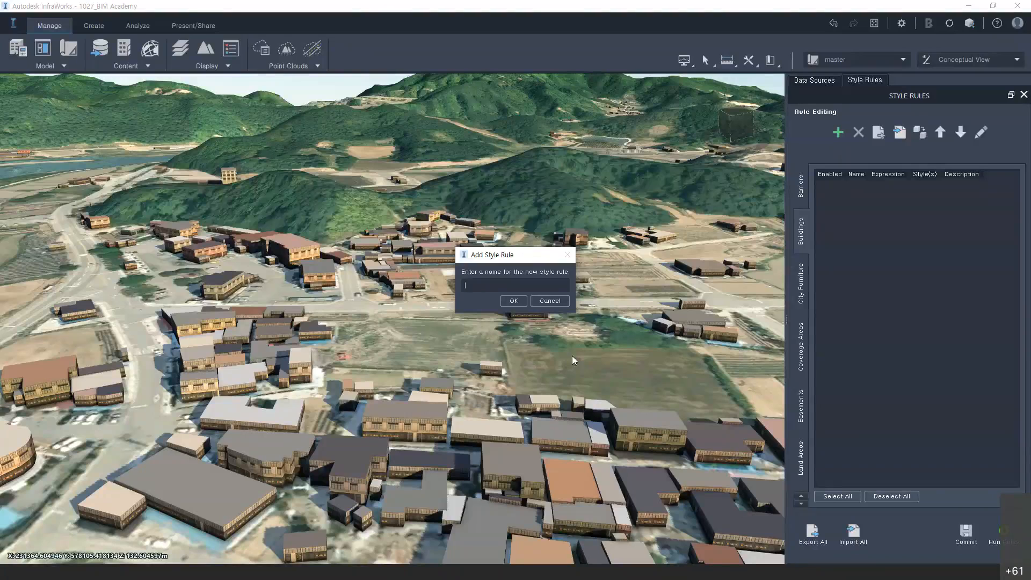
{"action": "type", "text": "bim academy"}
{"action": "left_click", "coordinate": [514, 301]}
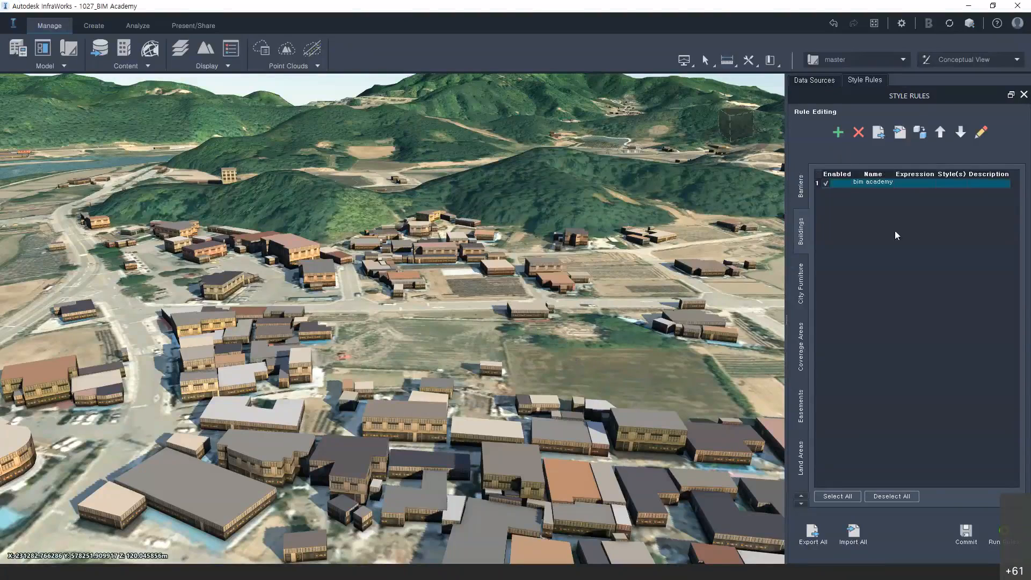
{"action": "double_click", "coordinate": [875, 182]}
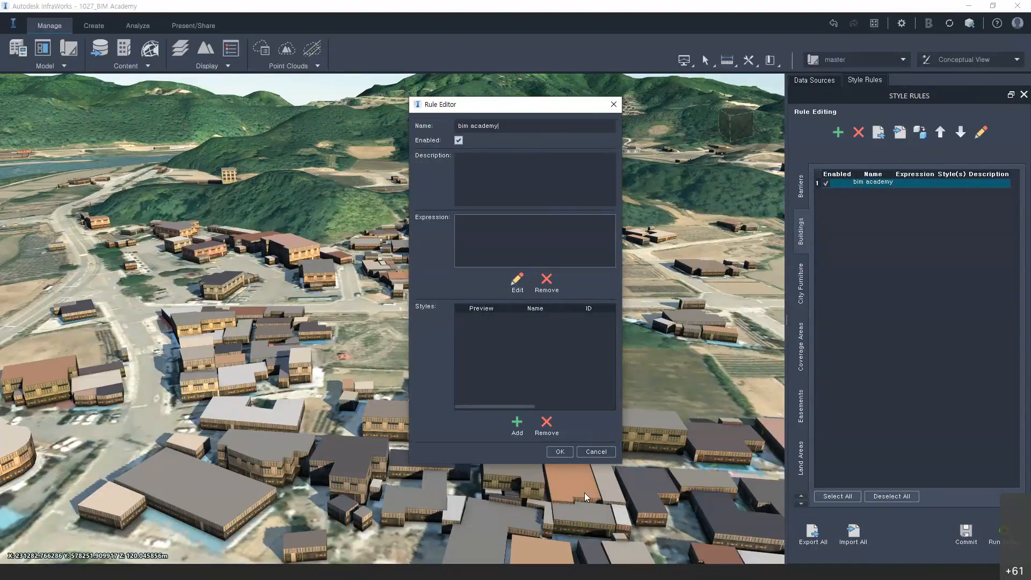
Step: Set the bim academy rule's filter expression to ROOF_HEIGHT < 100, using the Building property ROOF_HEIGHT
{"action": "left_click", "coordinate": [517, 282]}
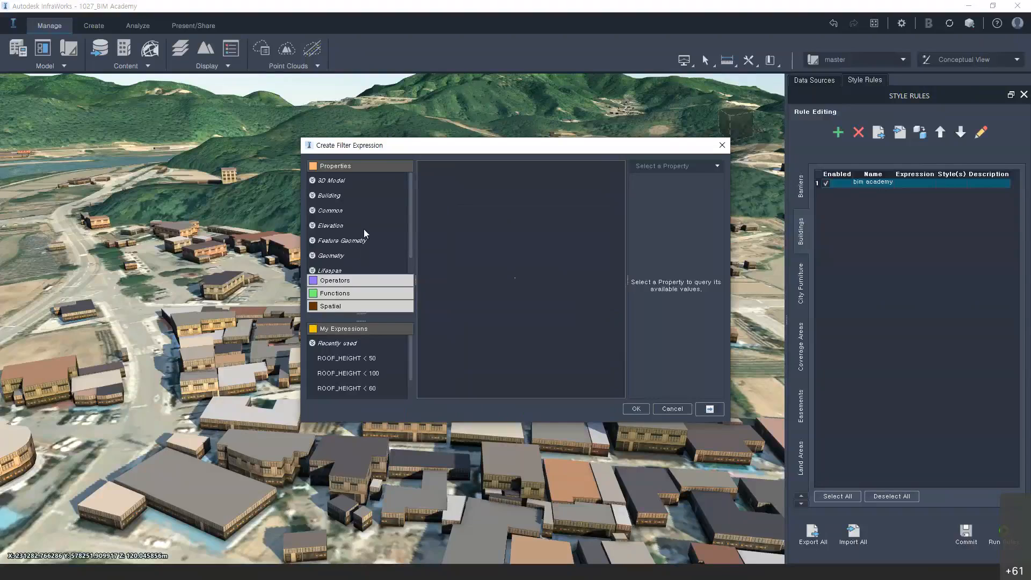
{"action": "left_click", "coordinate": [311, 196]}
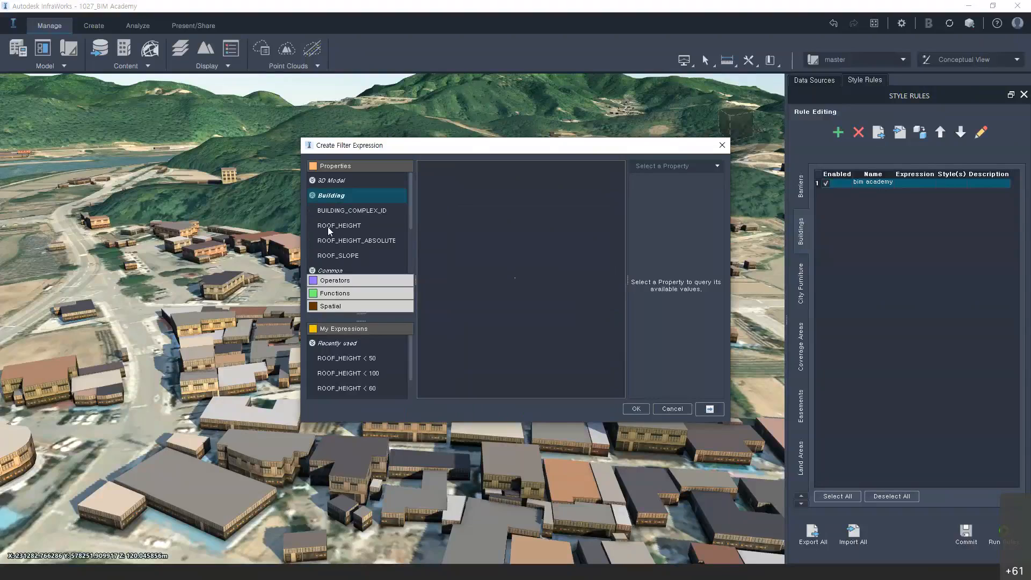
{"action": "left_click_drag", "start_coordinate": [329, 228], "coordinate": [529, 165]}
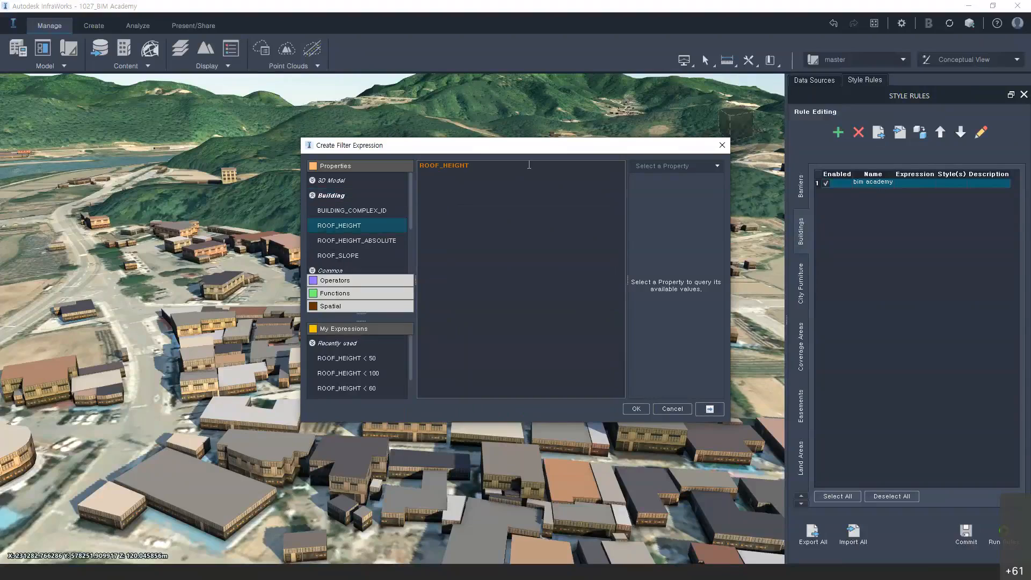
{"action": "type", "text": "< 100"}
{"action": "left_click", "coordinate": [636, 409]}
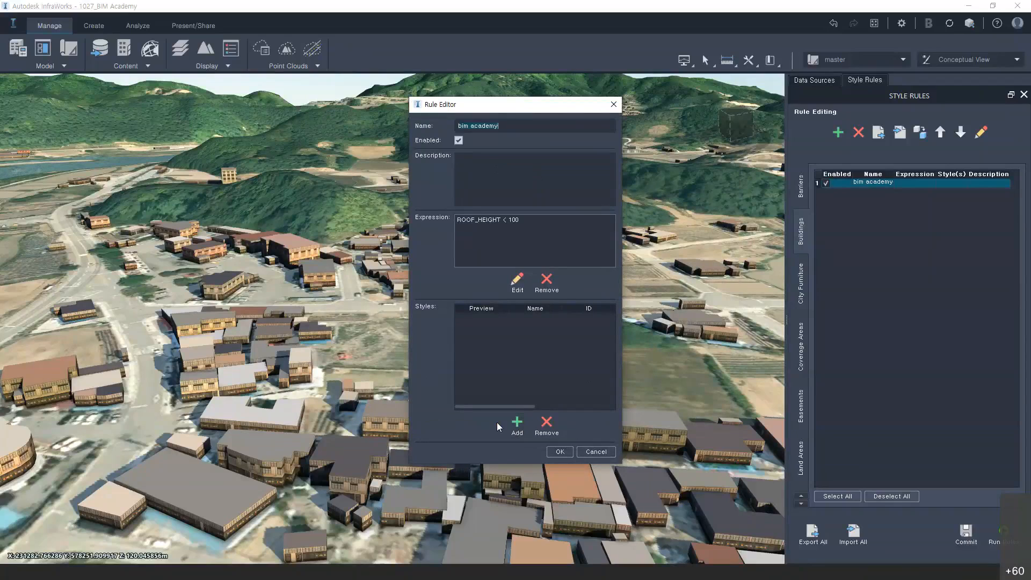
Step: Add the Facade/Brick styles Adrenazon, Paulus, Dina, Iago and Costard to the bim academy rule and save the rule
{"action": "left_click", "coordinate": [517, 425]}
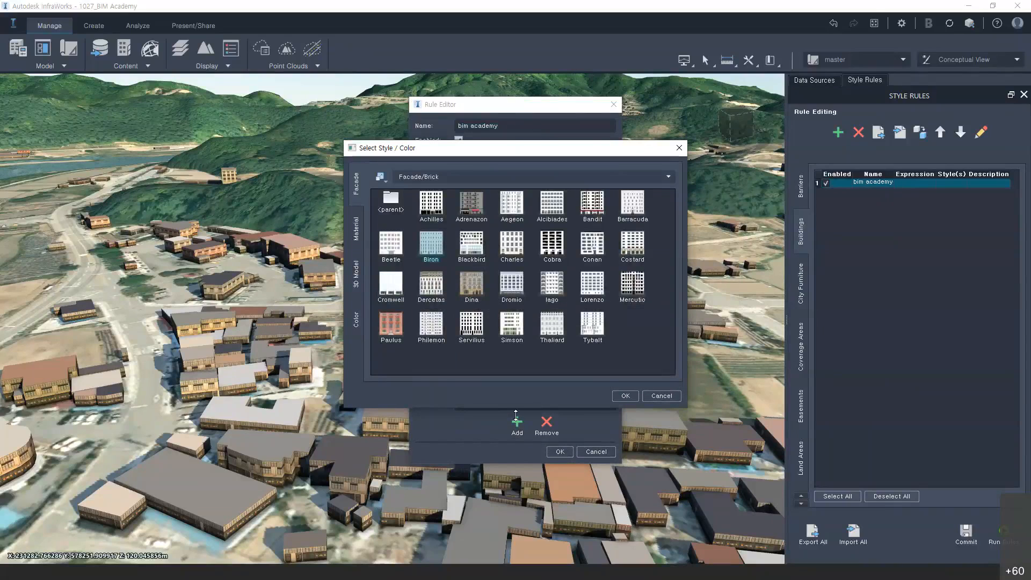
{"action": "left_click", "coordinate": [471, 206]}
{"action": "left_click", "coordinate": [626, 396]}
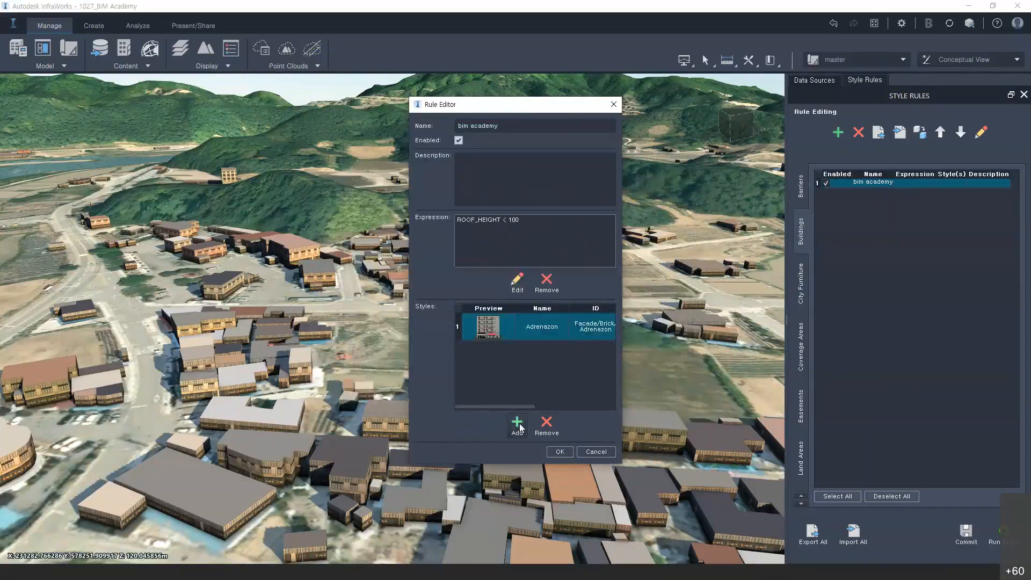
{"action": "left_click", "coordinate": [520, 428]}
{"action": "left_click", "coordinate": [392, 326]}
{"action": "left_click", "coordinate": [626, 395]}
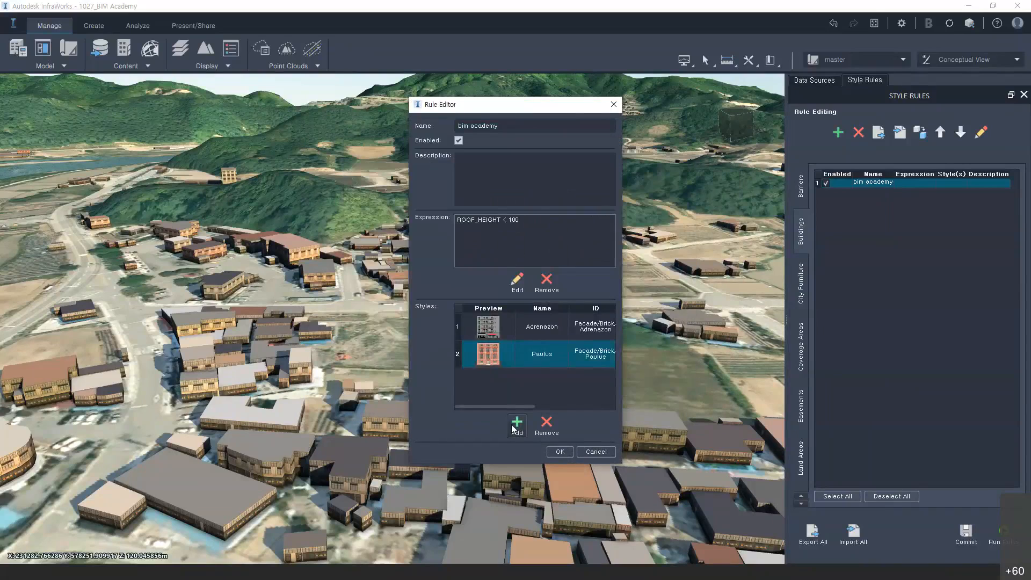
{"action": "left_click", "coordinate": [516, 427]}
{"action": "double_click", "coordinate": [472, 291]}
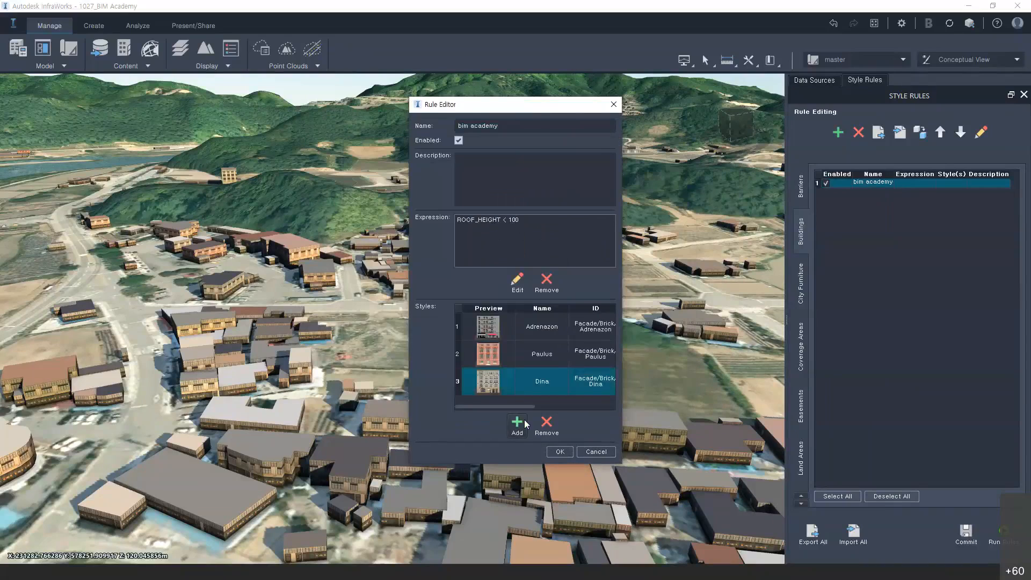
{"action": "left_click", "coordinate": [525, 425]}
{"action": "double_click", "coordinate": [552, 294]}
{"action": "left_click", "coordinate": [518, 422]}
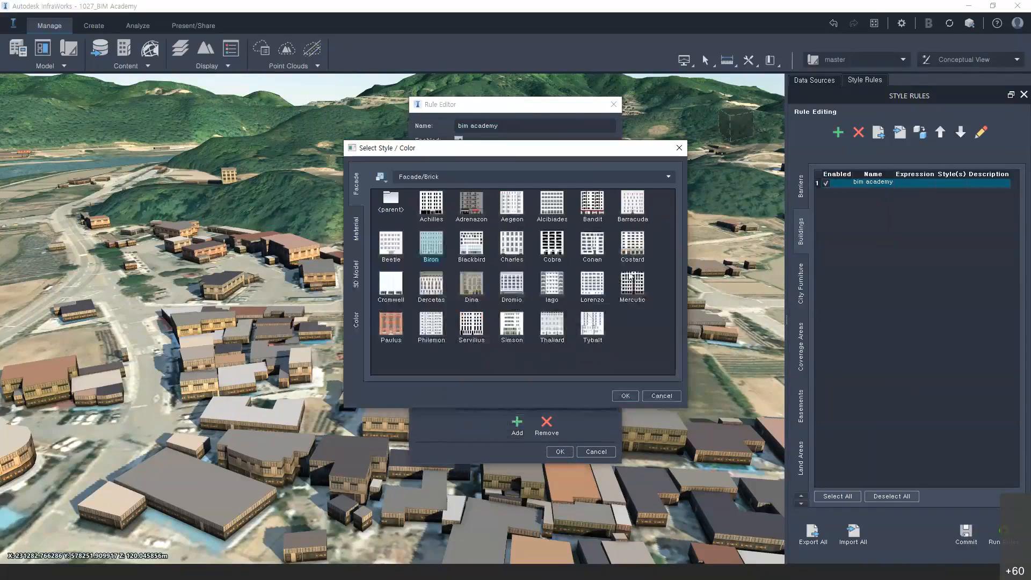
{"action": "double_click", "coordinate": [632, 246]}
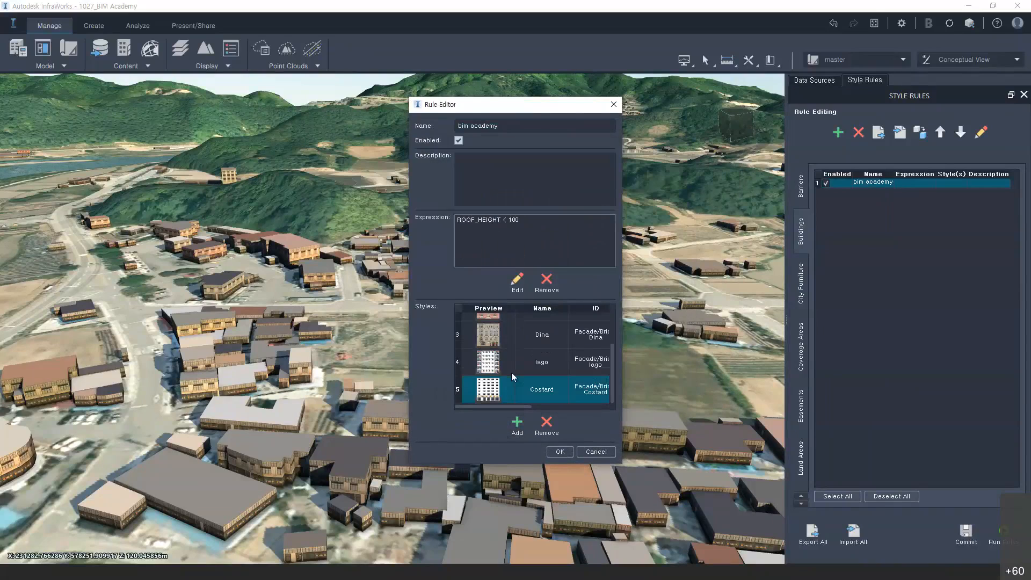
{"action": "left_click", "coordinate": [559, 452]}
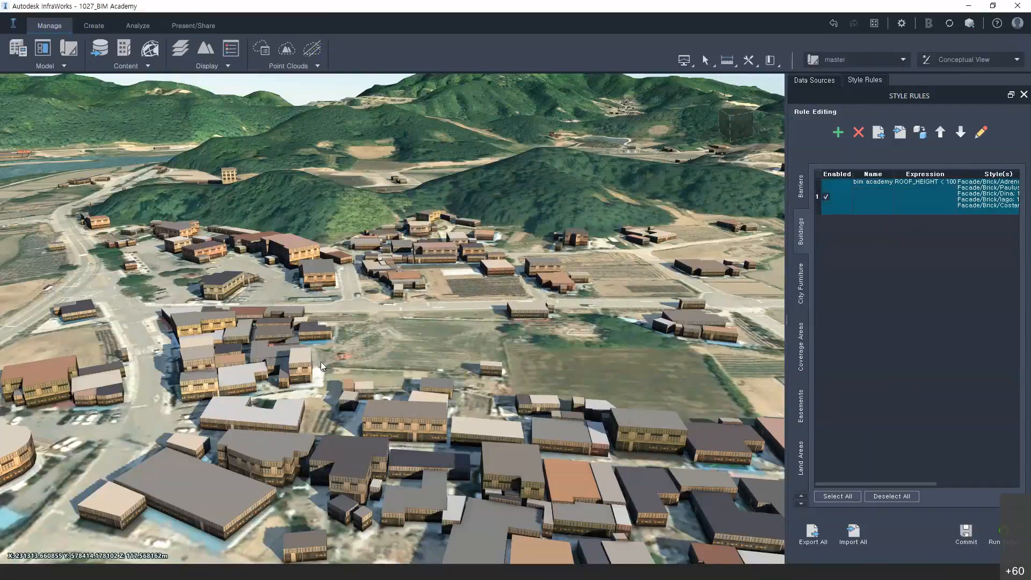
Step: Run the Buildings style rules on the model and look over the village's facades from several angles
{"action": "left_click", "coordinate": [987, 538]}
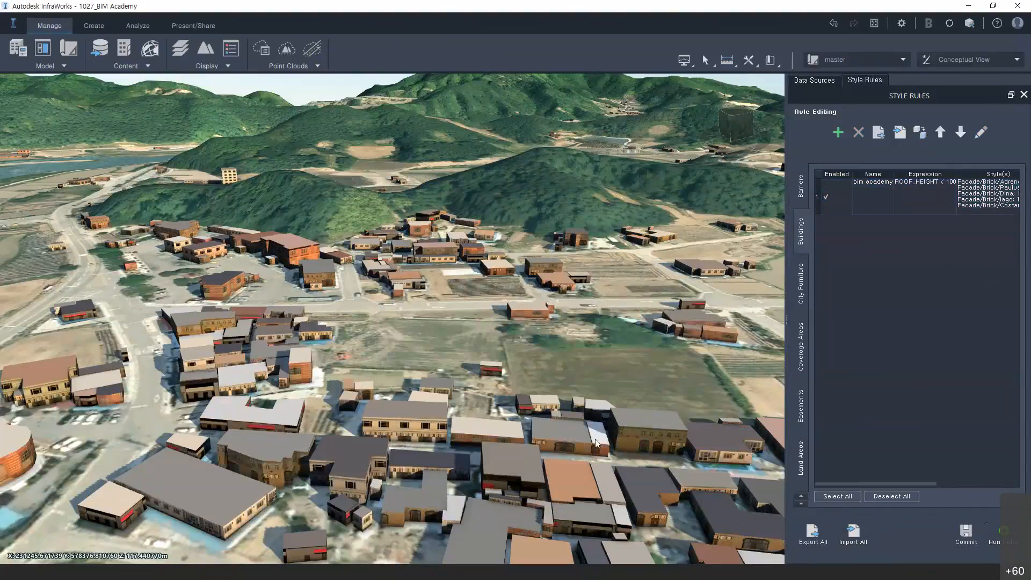
{"action": "middle_click_drag", "start_coordinate": [596, 443], "coordinate": [502, 431]}
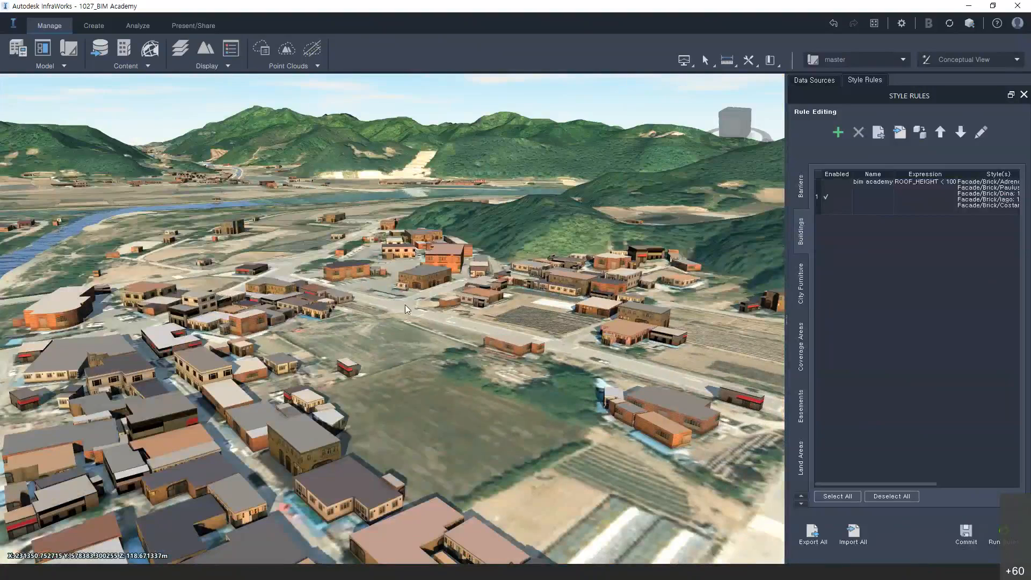
{"action": "middle_click_drag", "start_coordinate": [270, 374], "coordinate": [236, 405]}
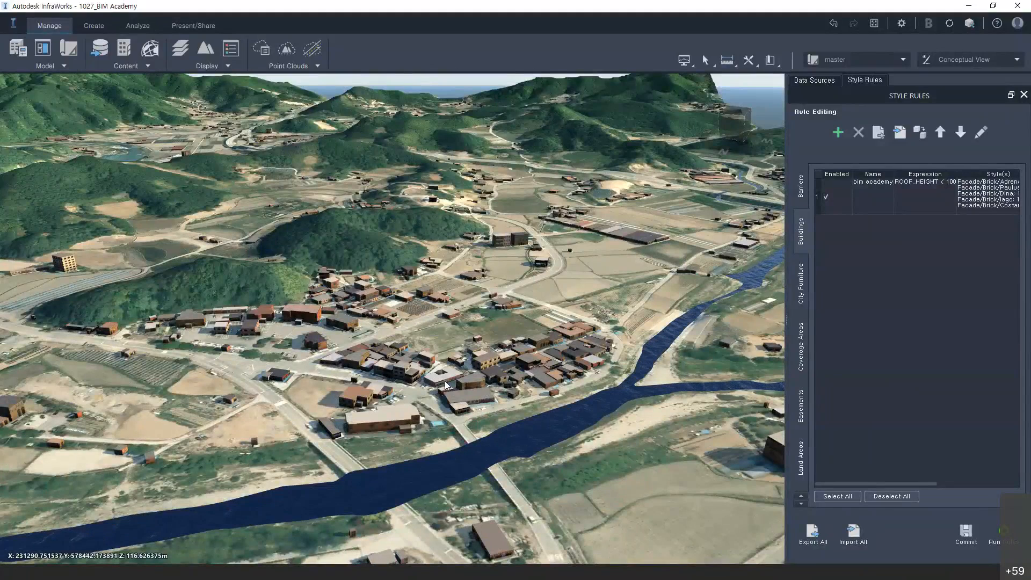
{"action": "middle_click_drag", "start_coordinate": [446, 385], "coordinate": [294, 385], "text": "shift"}
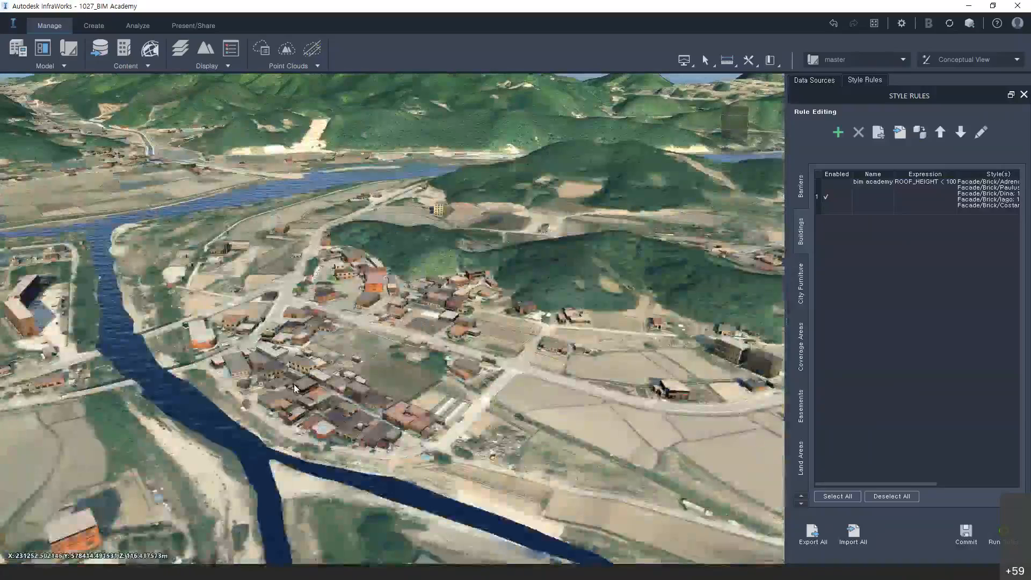